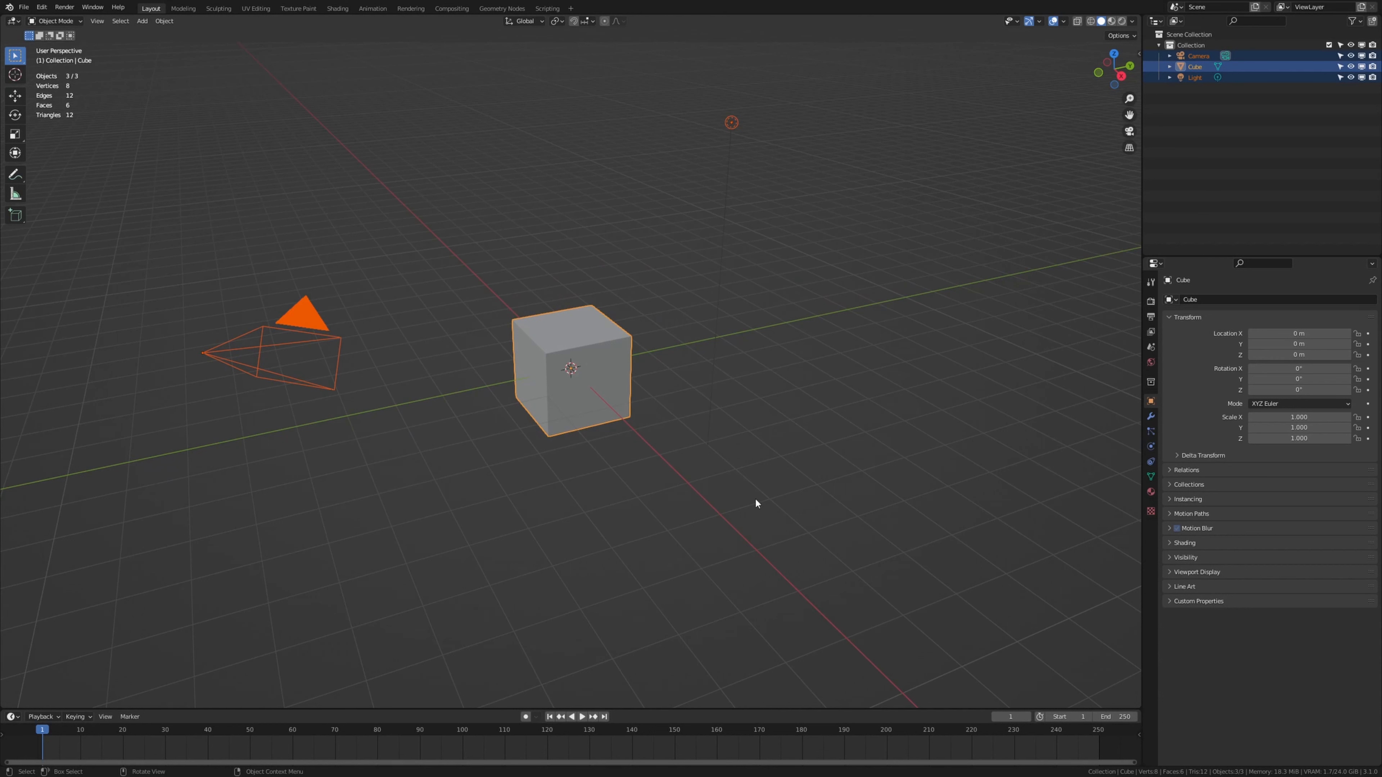
- Delete the default camera, cube and light from the scene
{"action": "key", "text": "x"}
{"action": "left_click", "coordinate": [563, 281]}
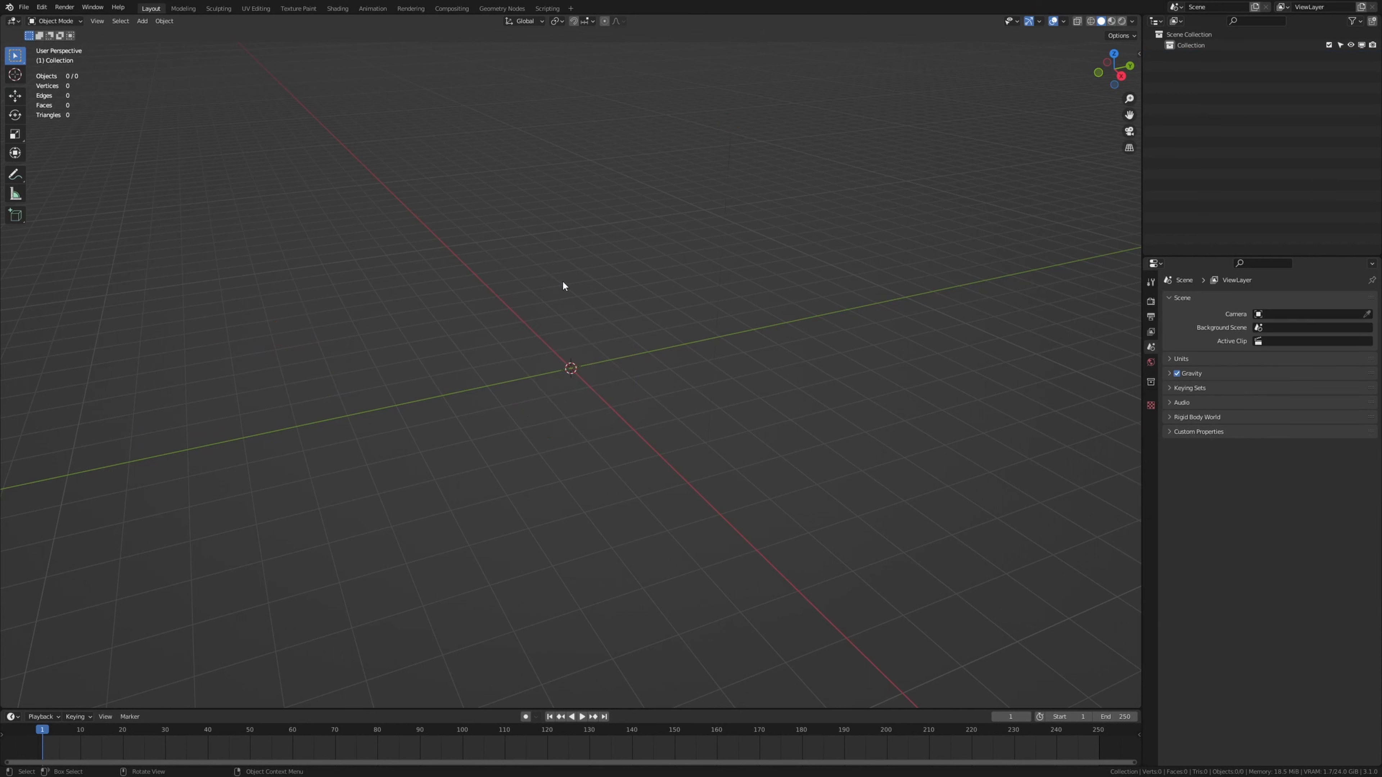
- Import the skull model uploads_files_135504_skull_v1 as a Wavefront OBJ from its pasted folder path
{"action": "left_click", "coordinate": [24, 7]}
{"action": "mouse_move", "coordinate": [83, 156]}
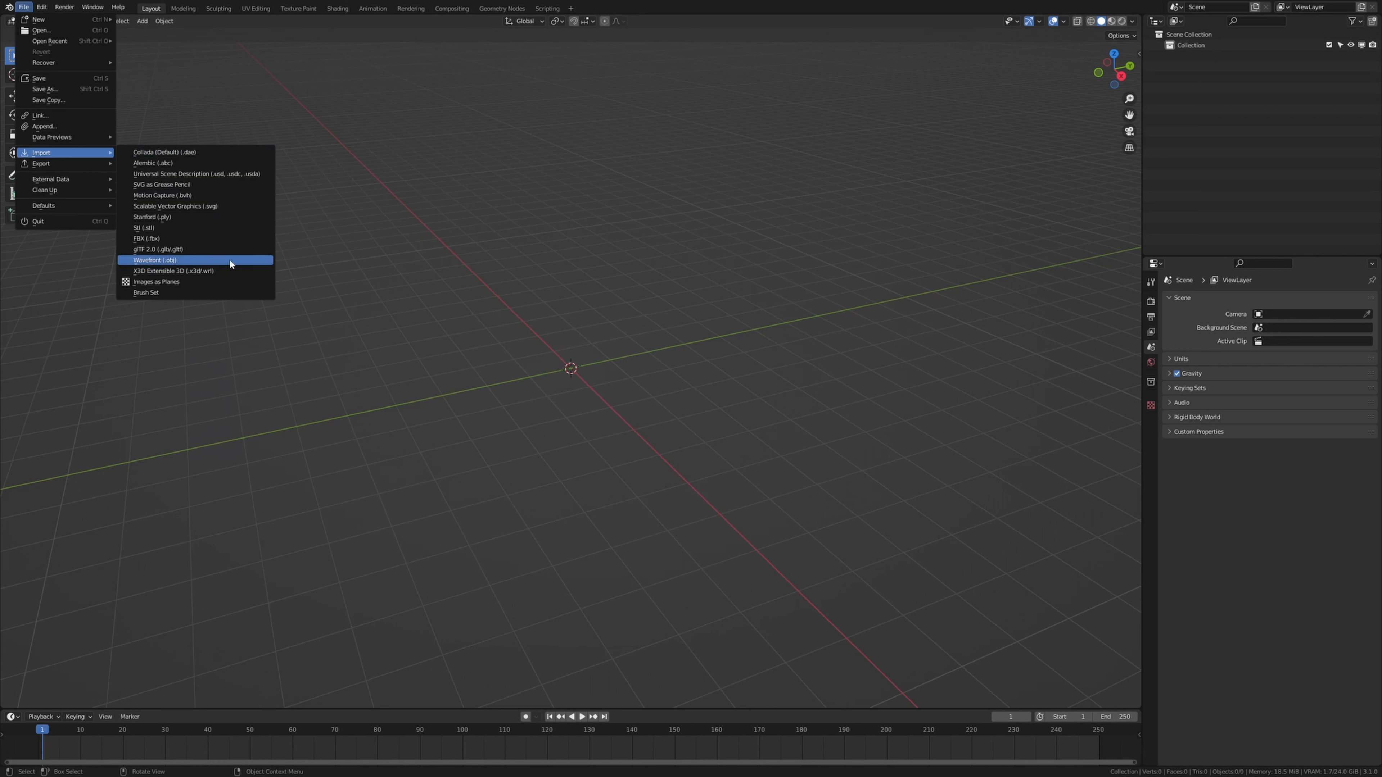
{"action": "left_click", "coordinate": [182, 260]}
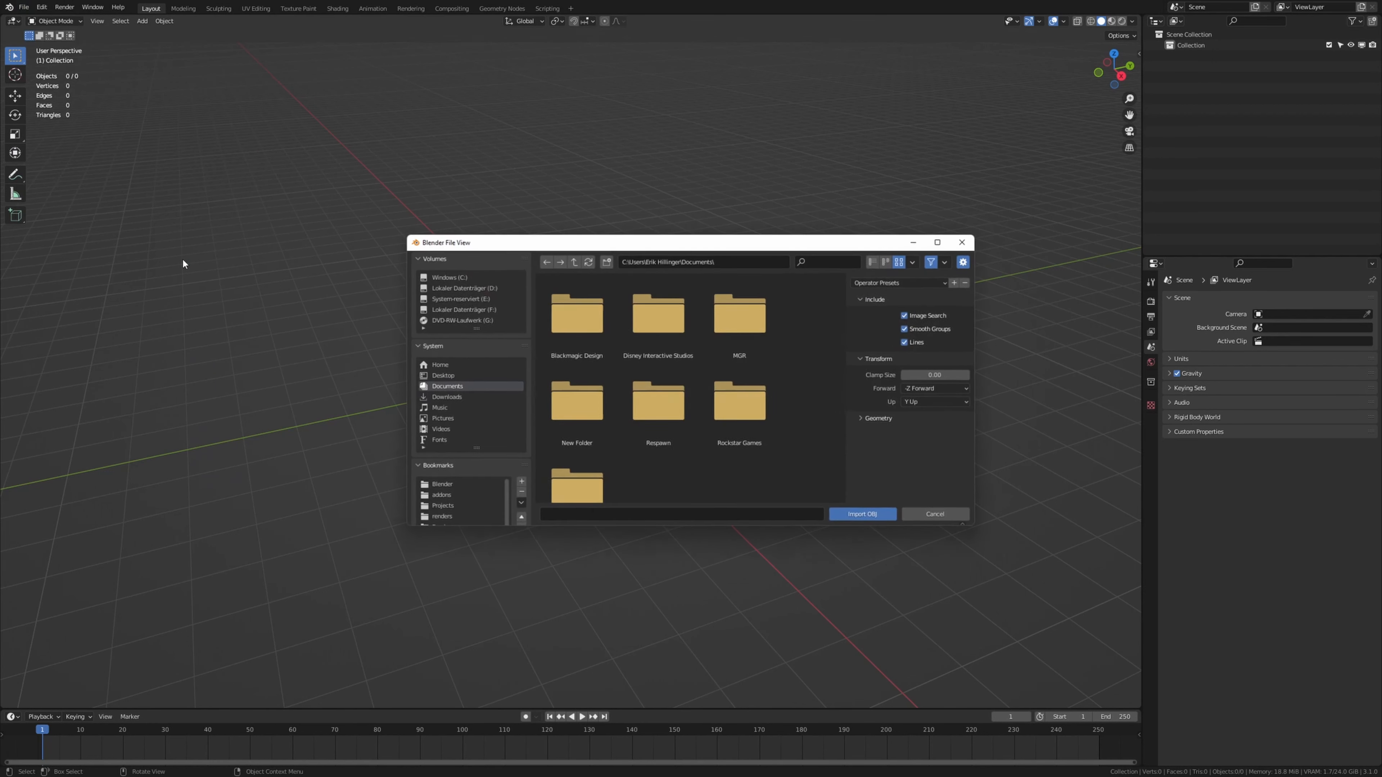
{"action": "left_click", "coordinate": [740, 260]}
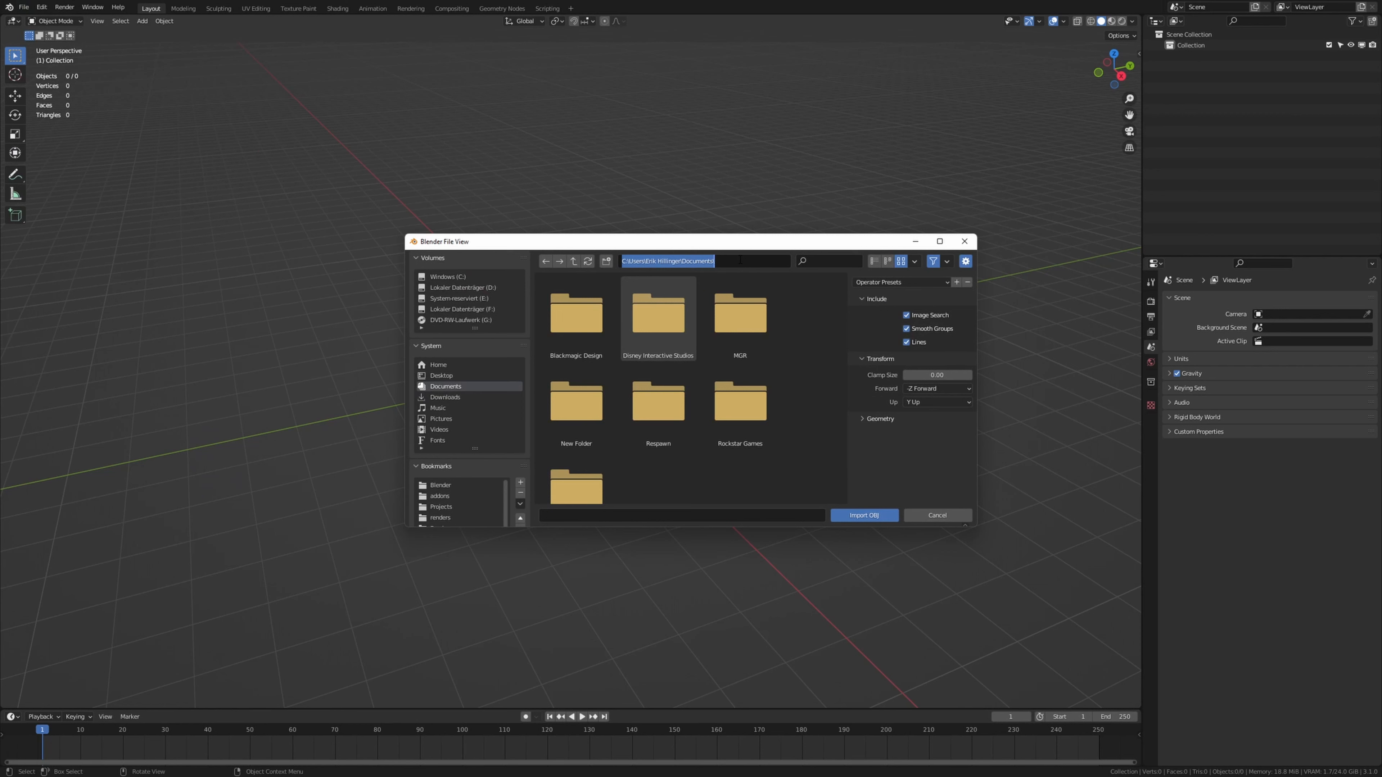
{"action": "key", "text": "ctrl+v"}
{"action": "key", "text": "Return"}
{"action": "double_click", "coordinate": [576, 315]}
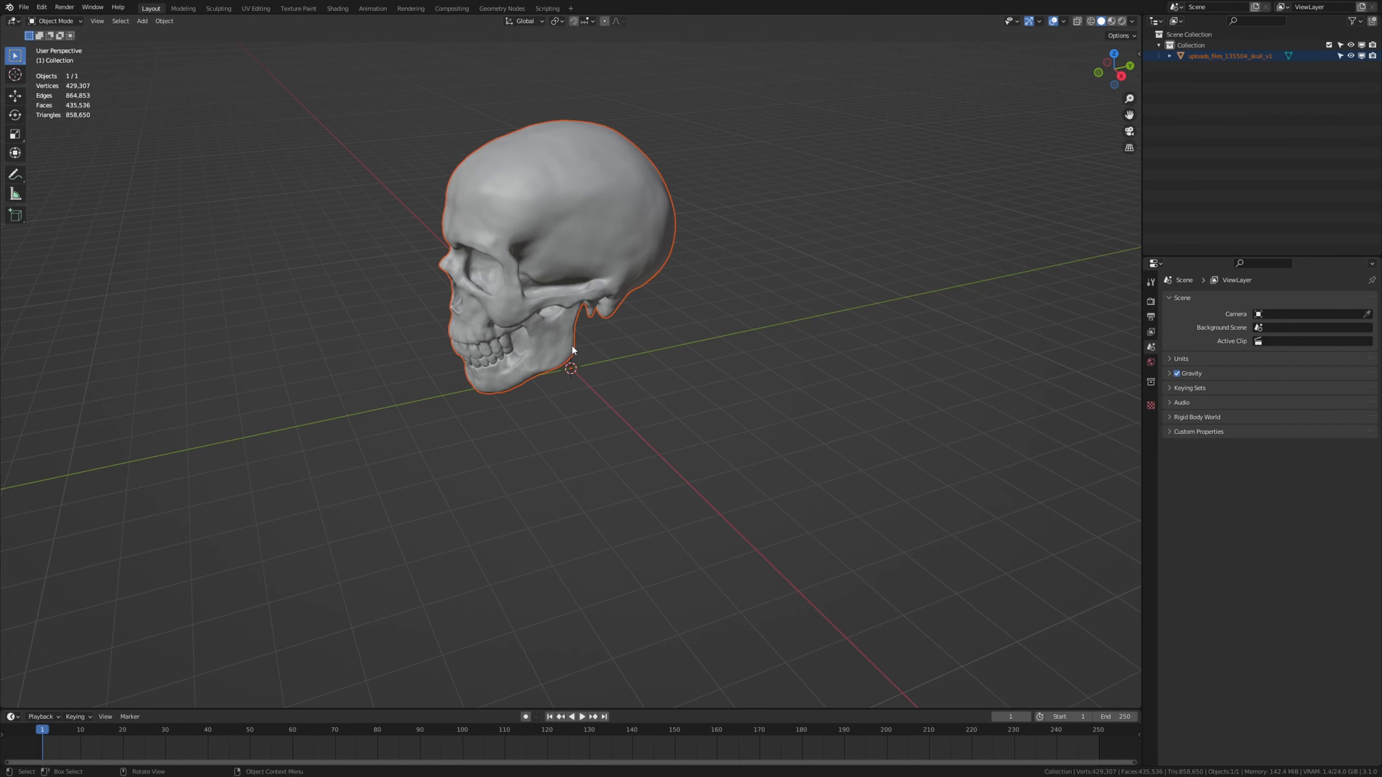
- In the right orthographic view, rotate the skull 30° and move it -0.8 m in Y and -1 m in Z onto the ground line
{"action": "left_click", "coordinate": [561, 242]}
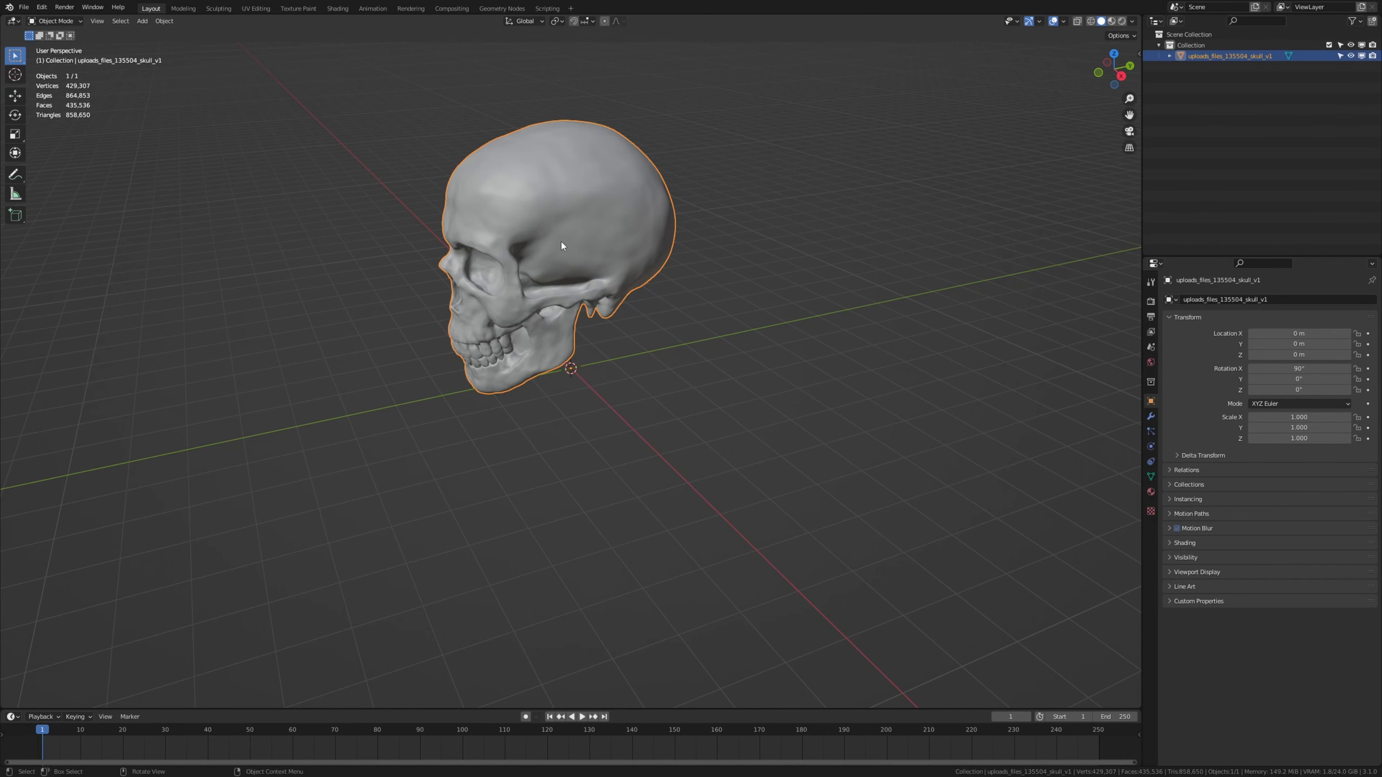
{"action": "key", "text": "KP_3"}
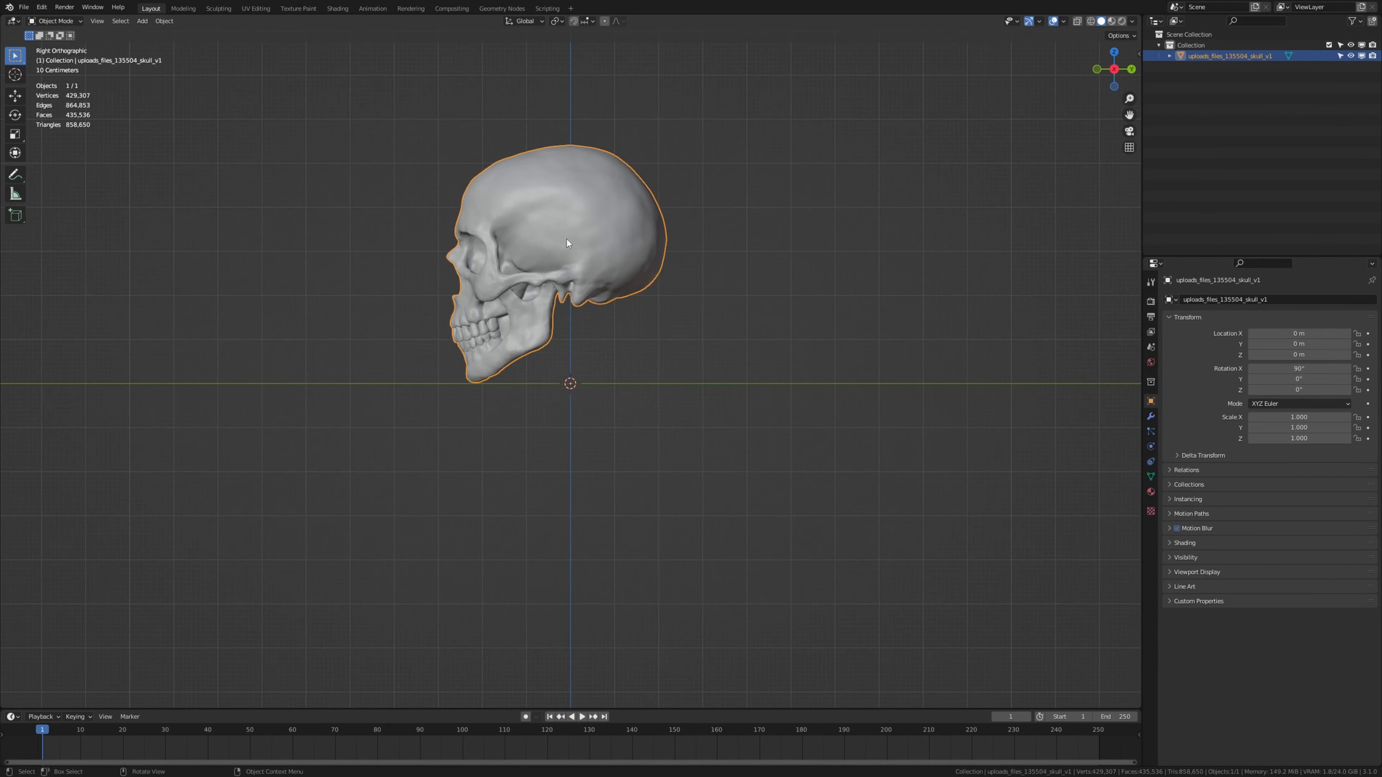
{"action": "key", "text": "r"}
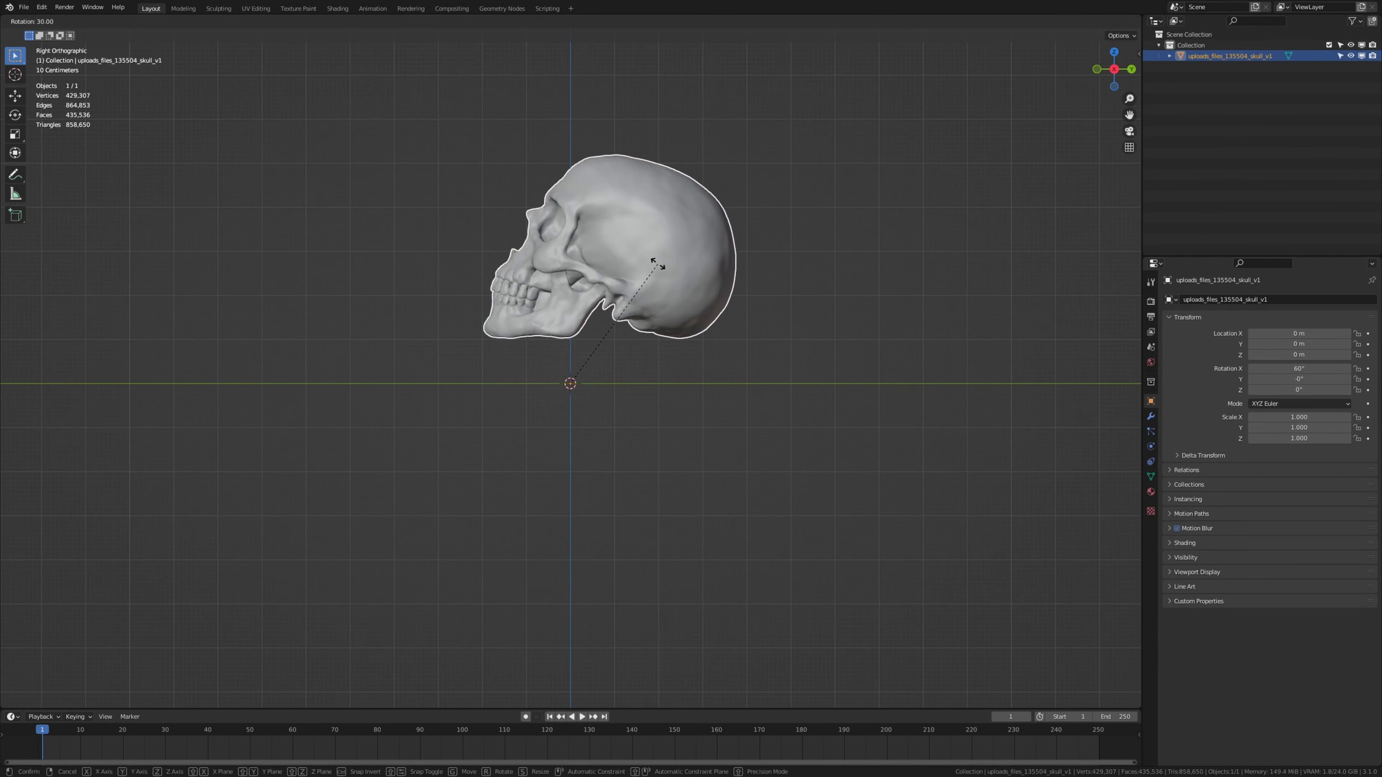
{"action": "left_click", "coordinate": [657, 265]}
{"action": "key", "text": "g"}
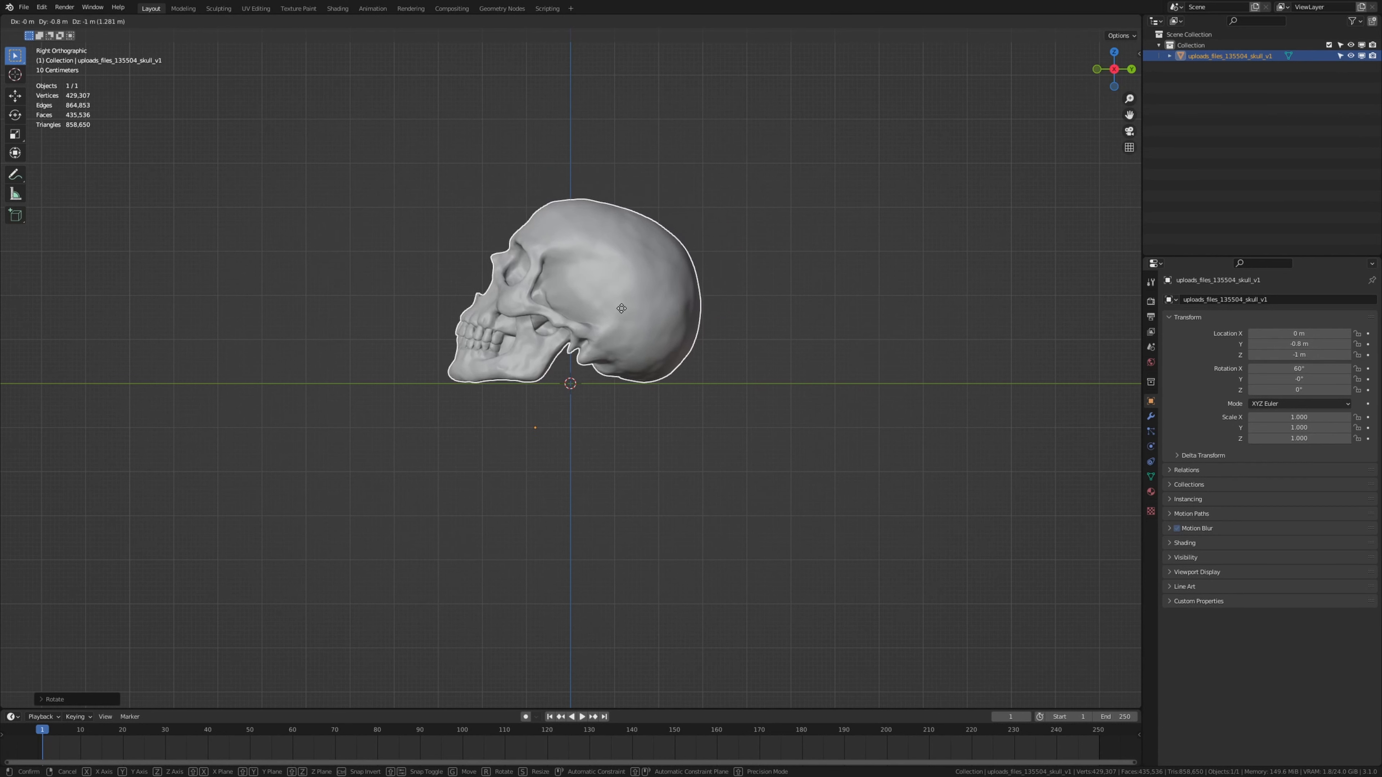
{"action": "left_click", "coordinate": [622, 308]}
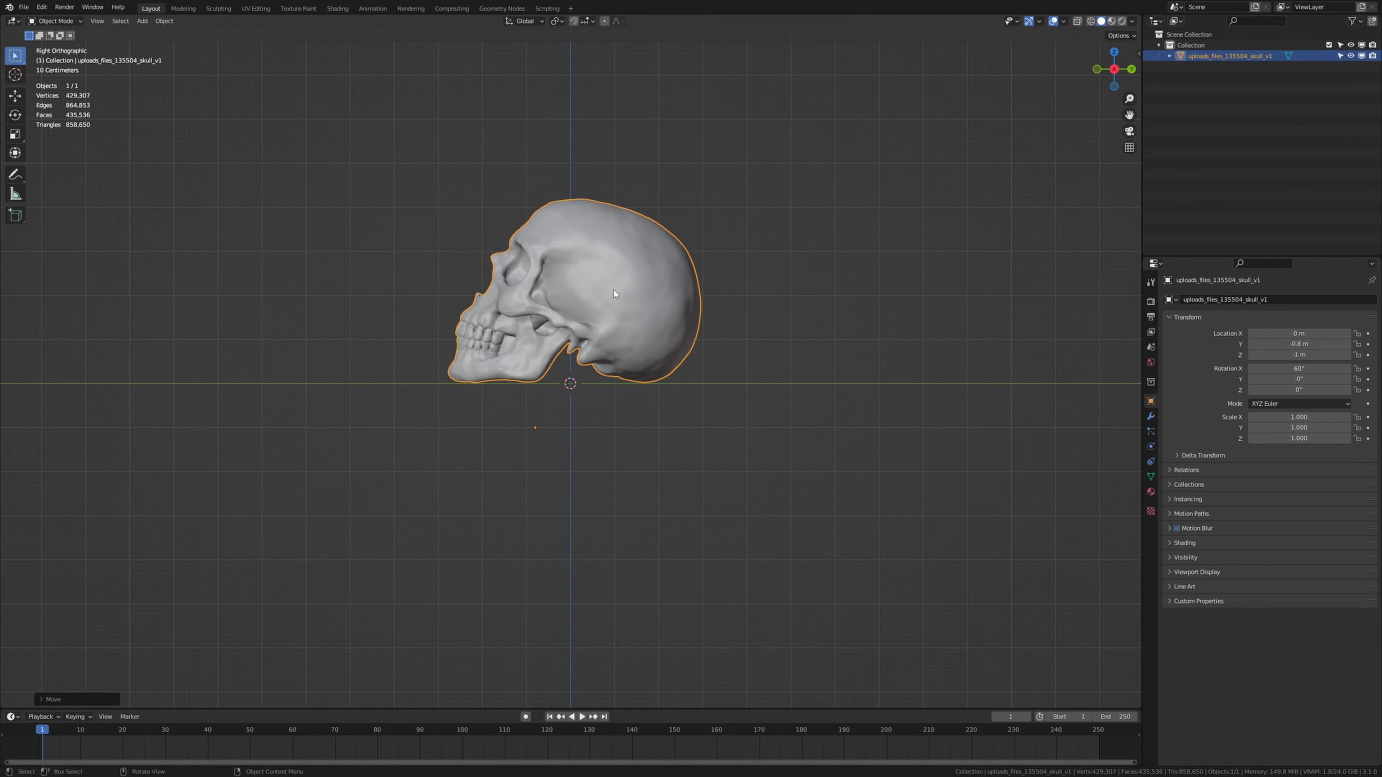
- Add a mesh circle at the origin as the ground and scale it by 100
{"action": "key", "text": "shift+a"}
{"action": "mouse_move", "coordinate": [615, 288]}
{"action": "left_click", "coordinate": [666, 310]}
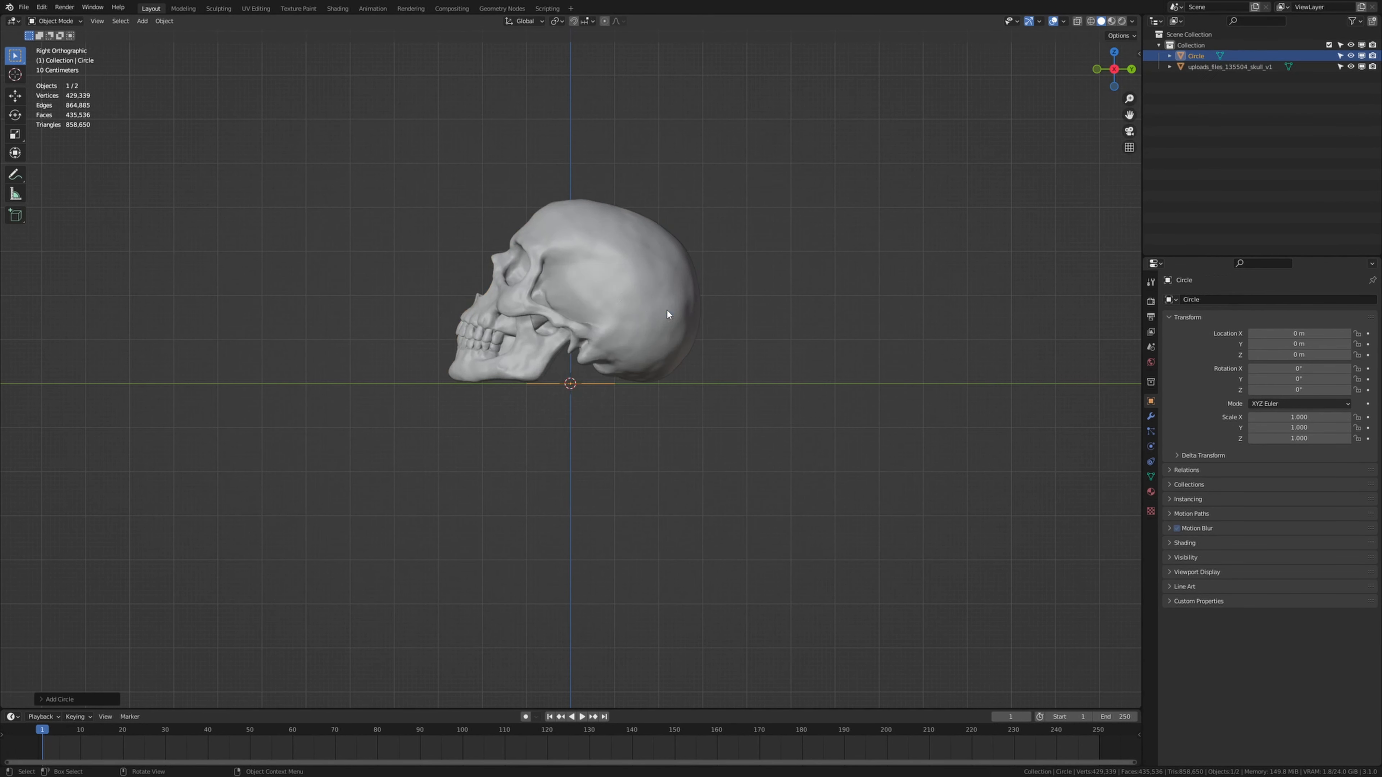
{"action": "middle_click_drag", "start_coordinate": [597, 283], "coordinate": [669, 330]}
{"action": "type", "text": "s"}
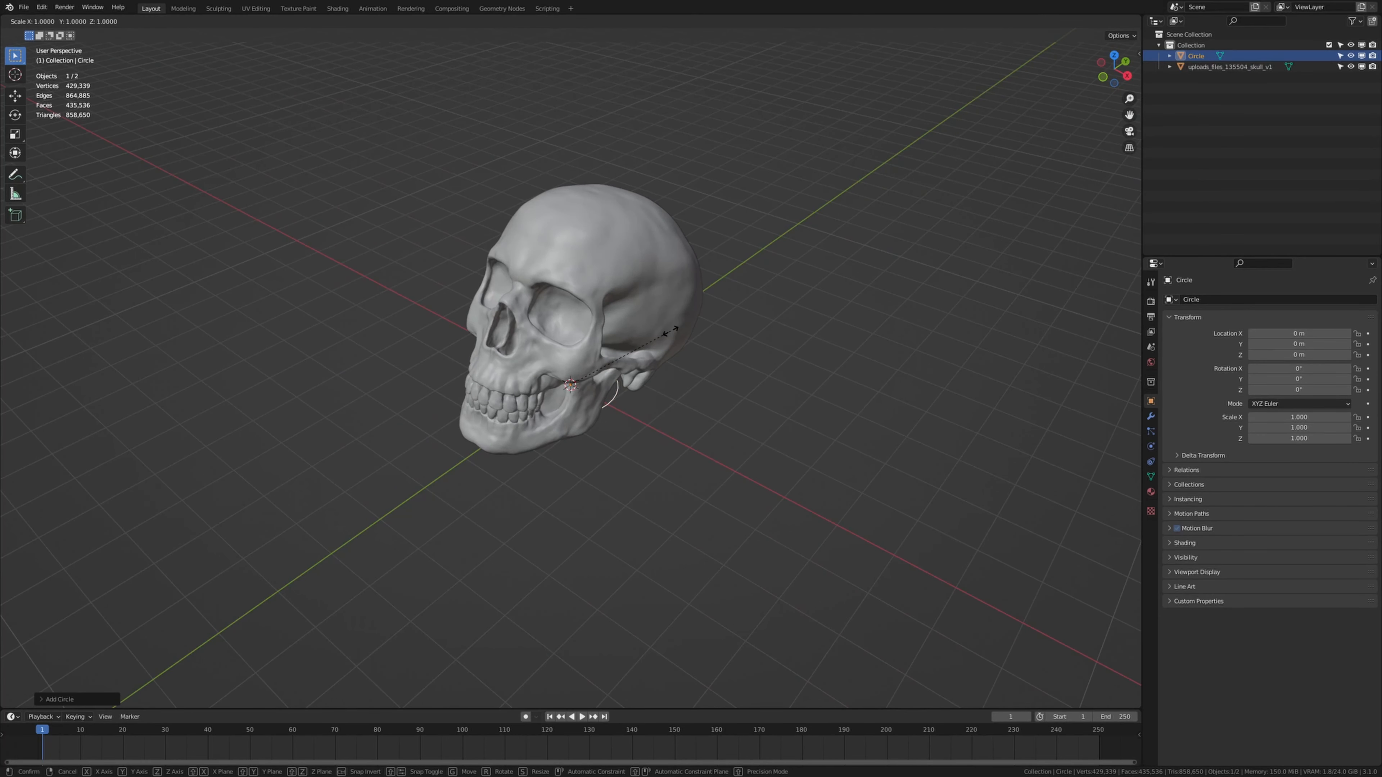
{"action": "type", "text": "100"}
{"action": "key", "text": "Return"}
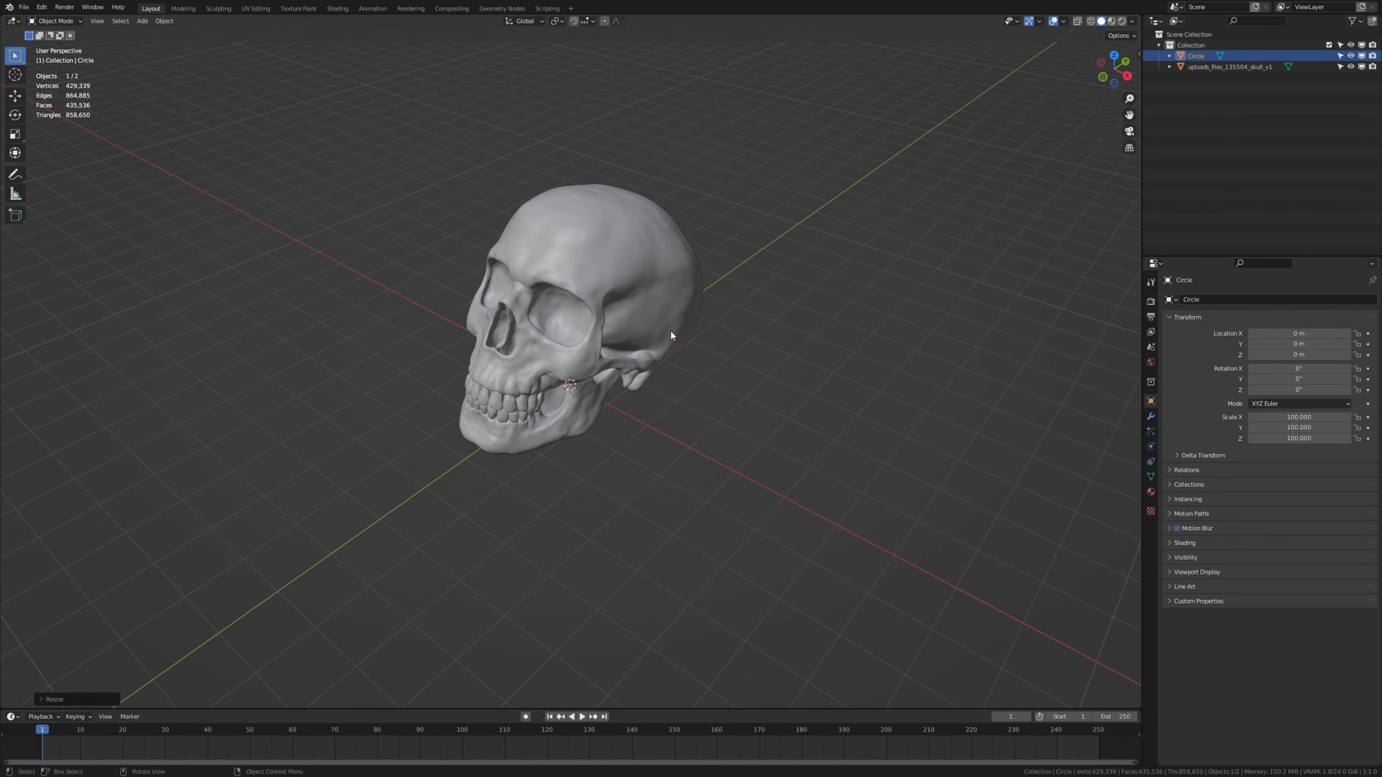
- Fill the circle with a single face to make a solid ground surface under the skull
{"action": "key", "text": "Tab"}
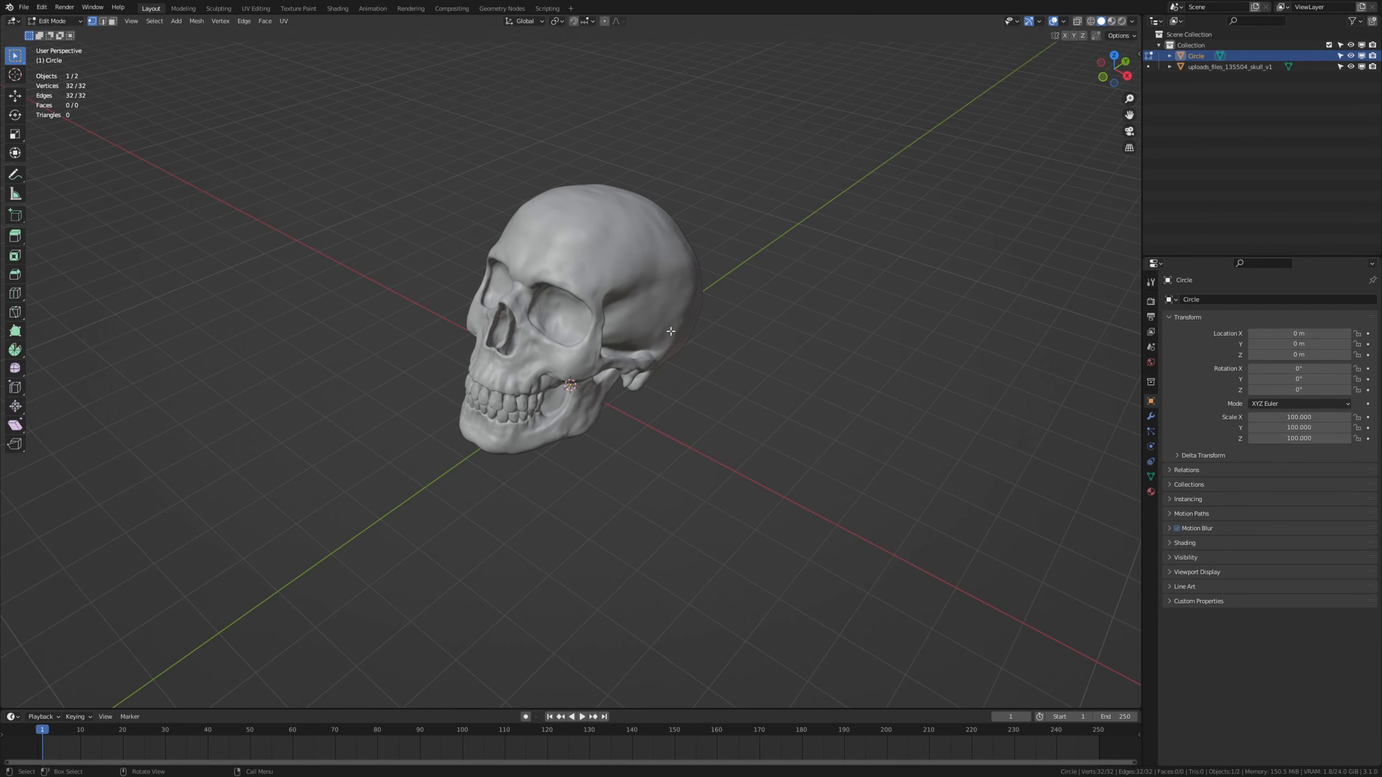
{"action": "key", "text": "f"}
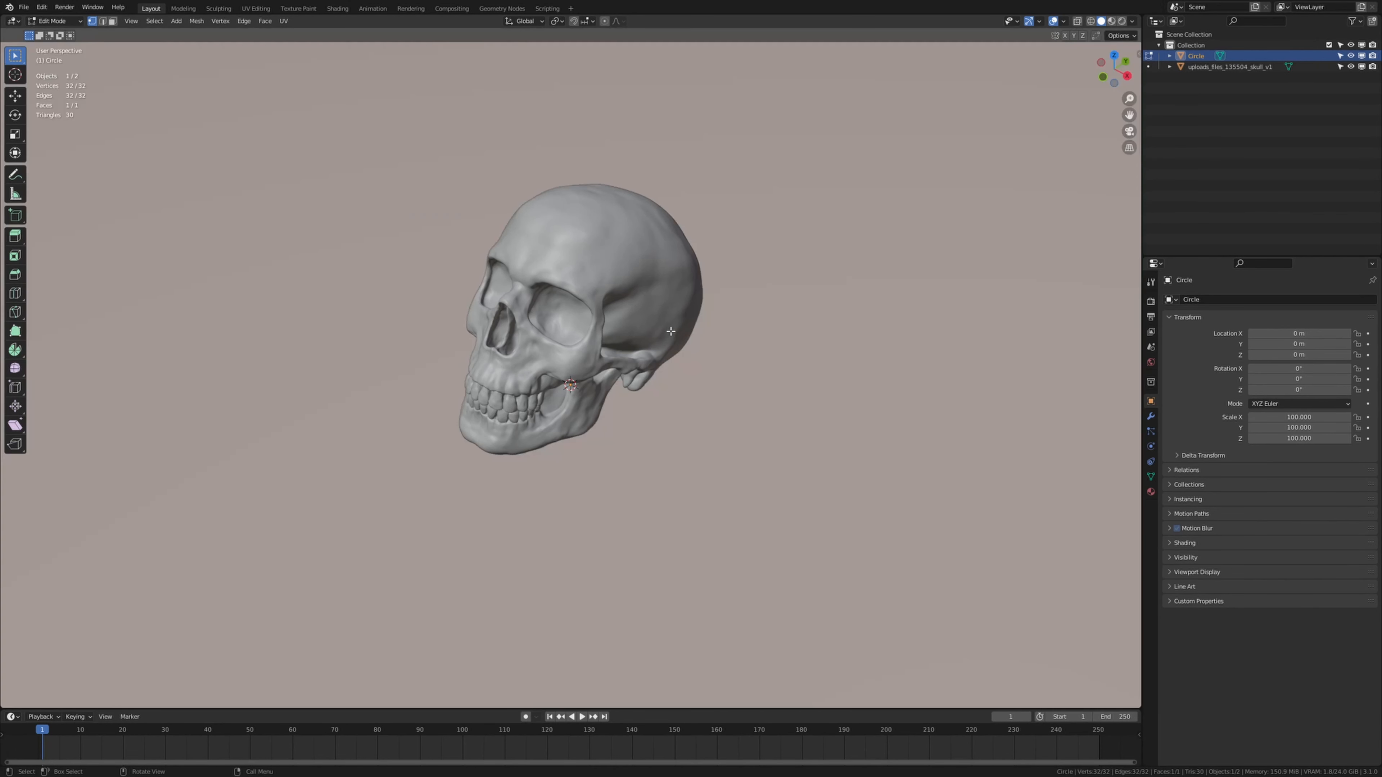
{"action": "key", "text": "Tab"}
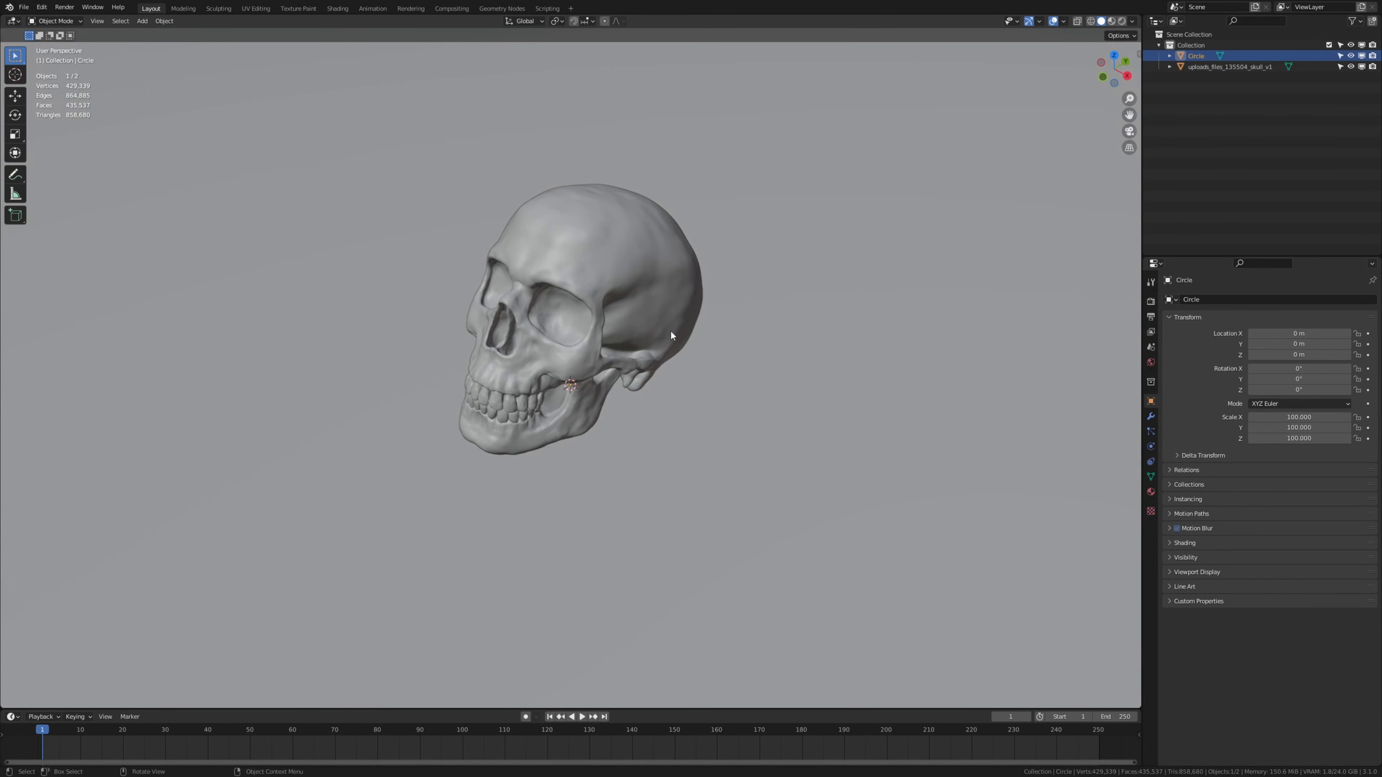
{"action": "middle_click_drag", "start_coordinate": [671, 336], "coordinate": [436, 71]}
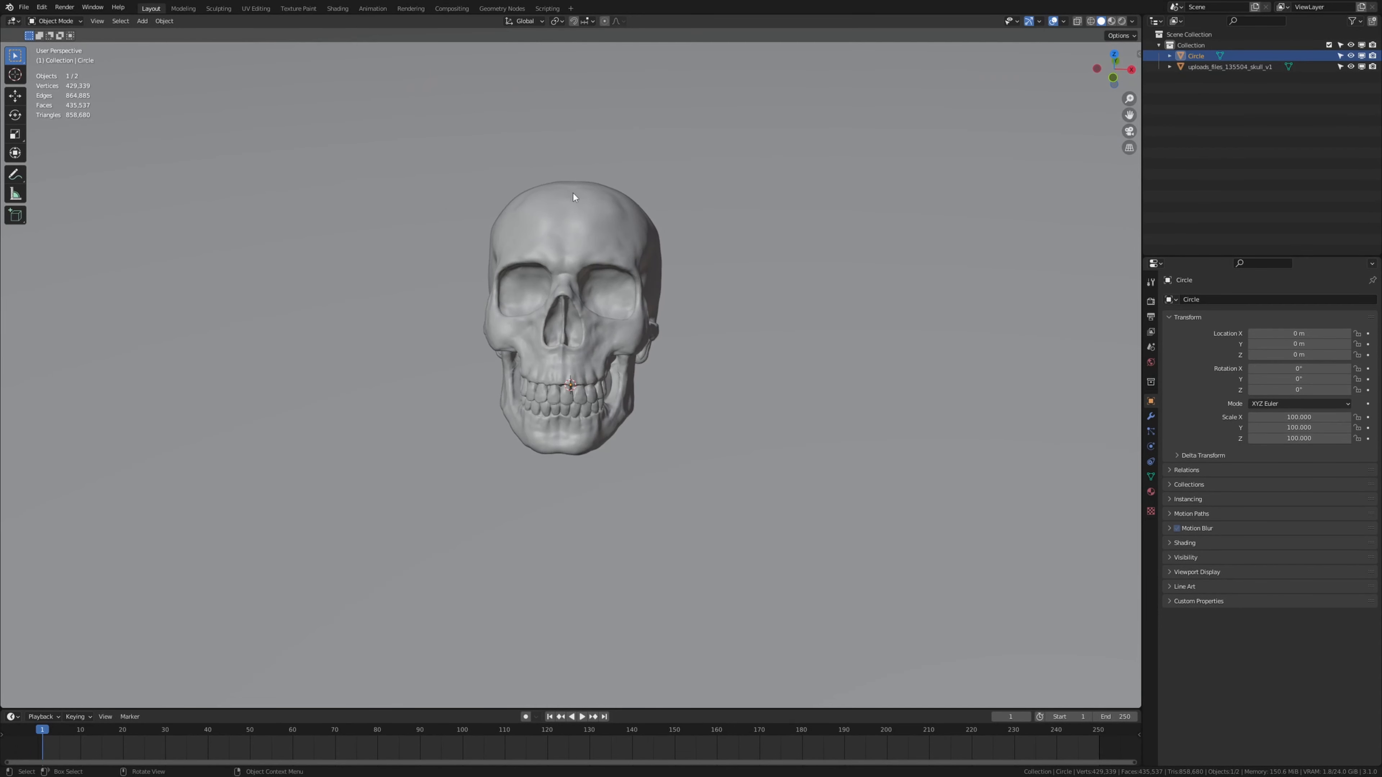
- Examine the skull's mesh density in wireframe shading, then return the viewport to solid shading
{"action": "left_click", "coordinate": [621, 304]}
{"action": "middle_click_drag", "start_coordinate": [621, 304], "coordinate": [548, 309]}
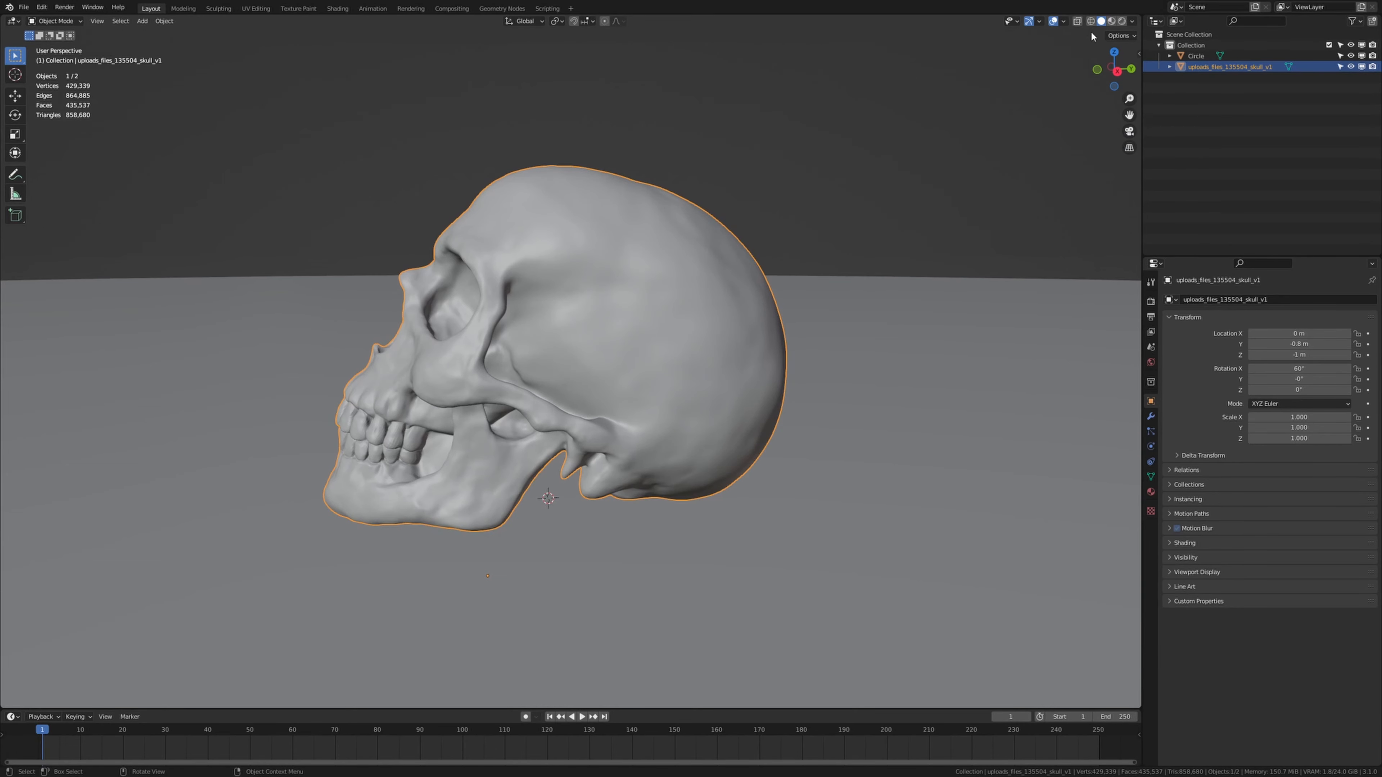
{"action": "left_click", "coordinate": [1091, 21]}
{"action": "scroll", "coordinate": [555, 250], "scroll_direction": "up", "scroll_amount": 3}
{"action": "middle_click_drag", "start_coordinate": [433, 227], "coordinate": [679, 205]}
{"action": "left_click", "coordinate": [851, 161]}
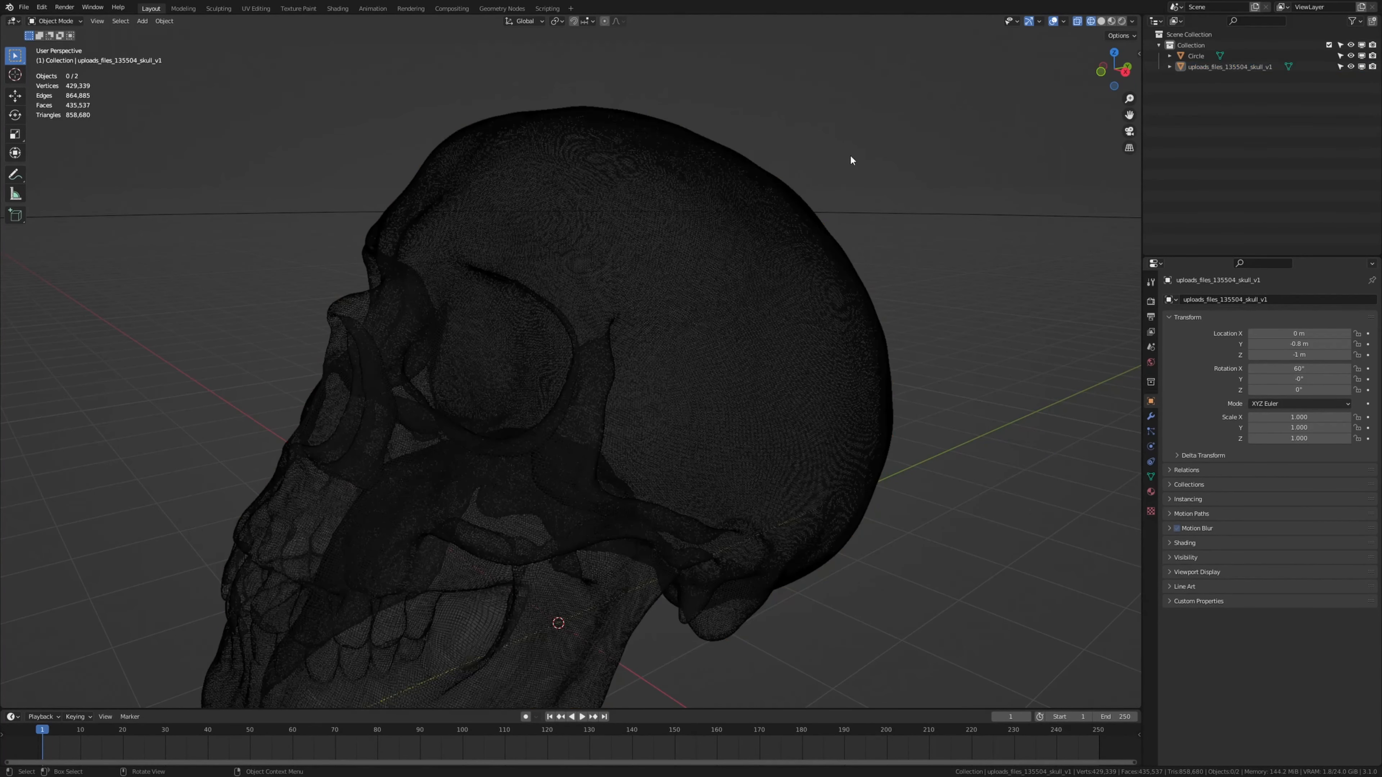
{"action": "left_click", "coordinate": [1101, 21]}
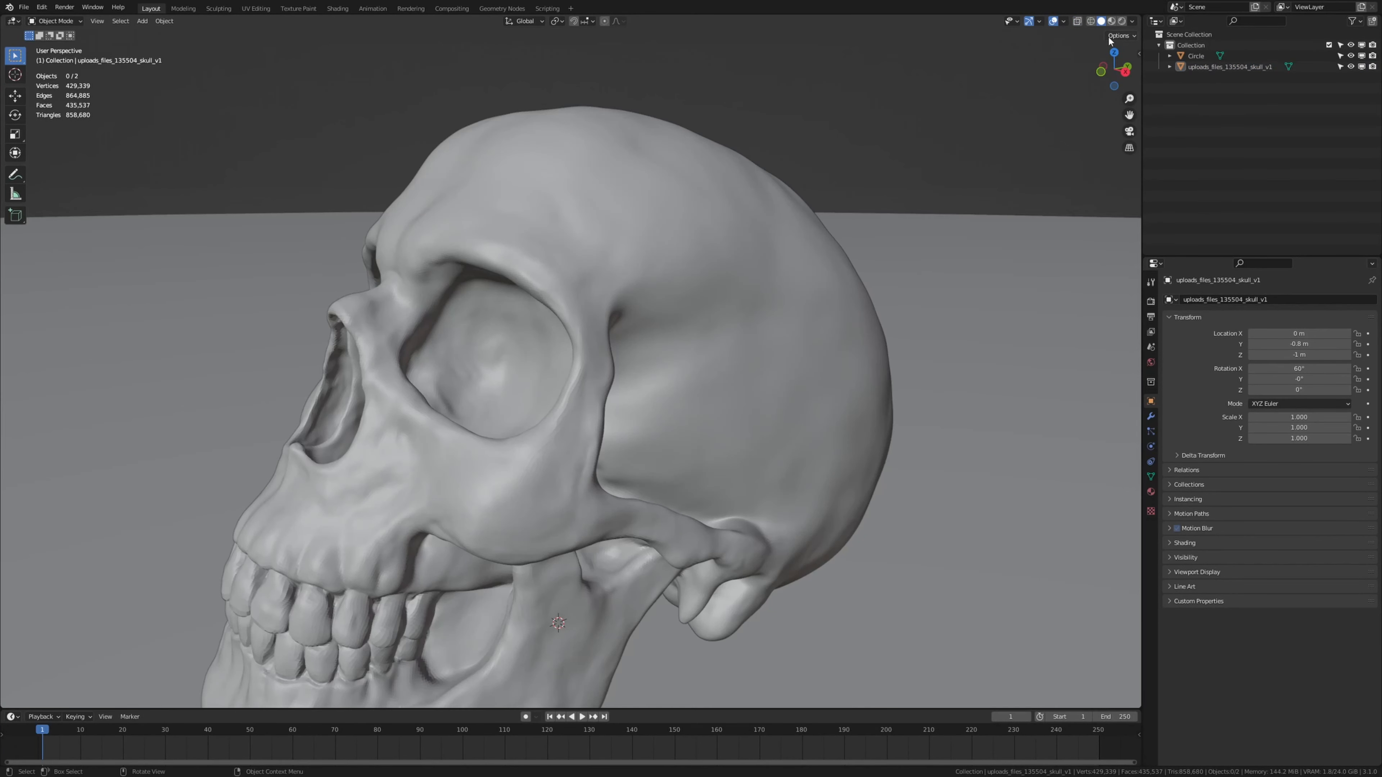
- Enable the Wireframe overlay in the skull's viewport display settings
{"action": "left_click", "coordinate": [1168, 571]}
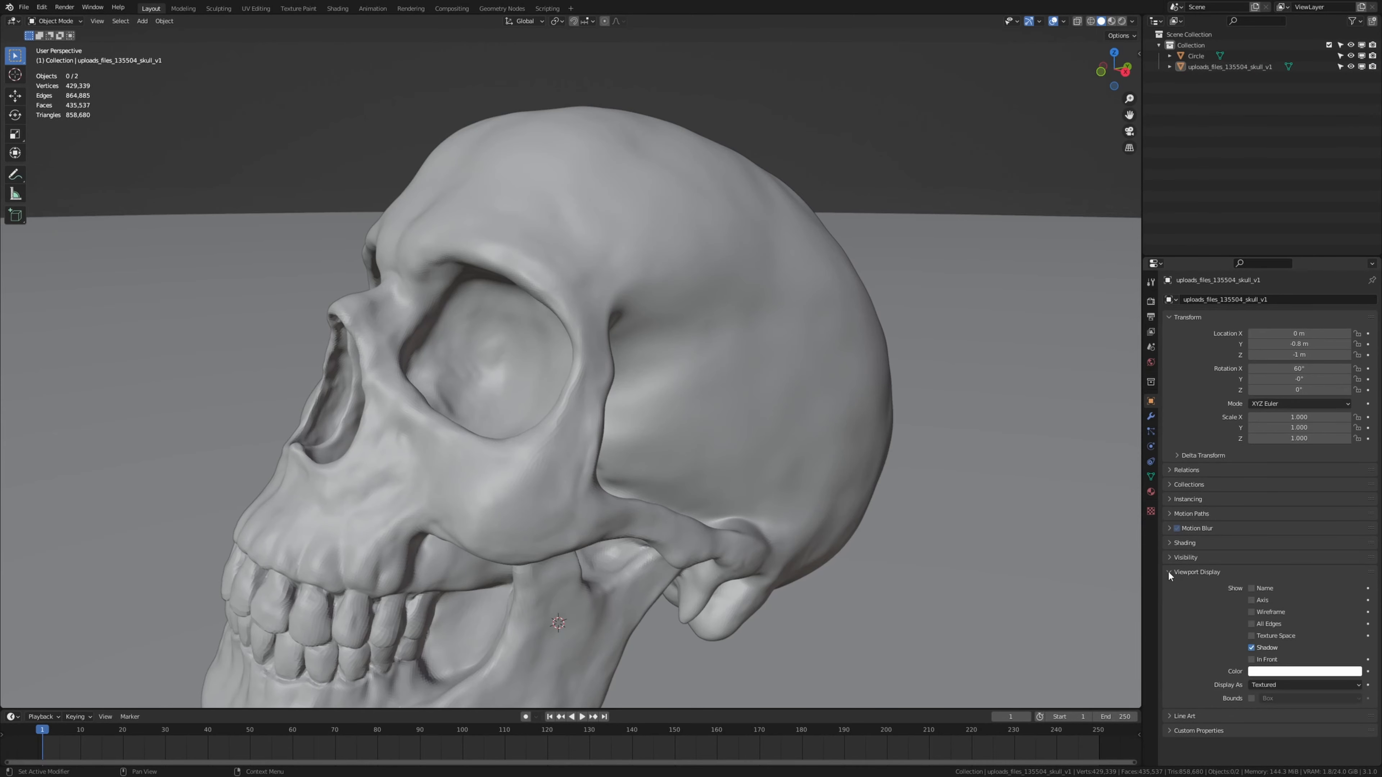
{"action": "left_click", "coordinate": [1252, 611]}
{"action": "middle_click_drag", "start_coordinate": [1076, 552], "coordinate": [851, 395]}
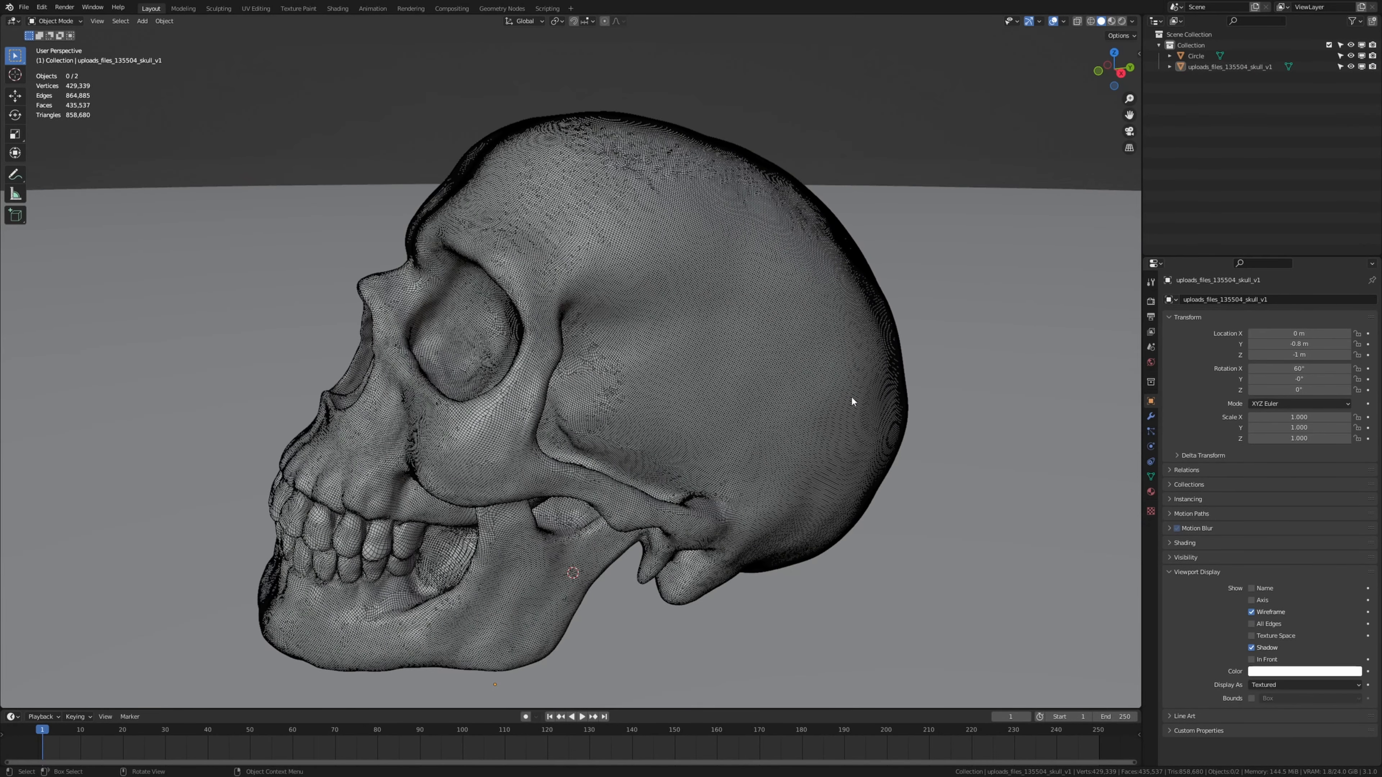
- Add a Decimate modifier to the skull, set it to Un-Subdivide with 1 iteration, and apply it
{"action": "left_click", "coordinate": [724, 178]}
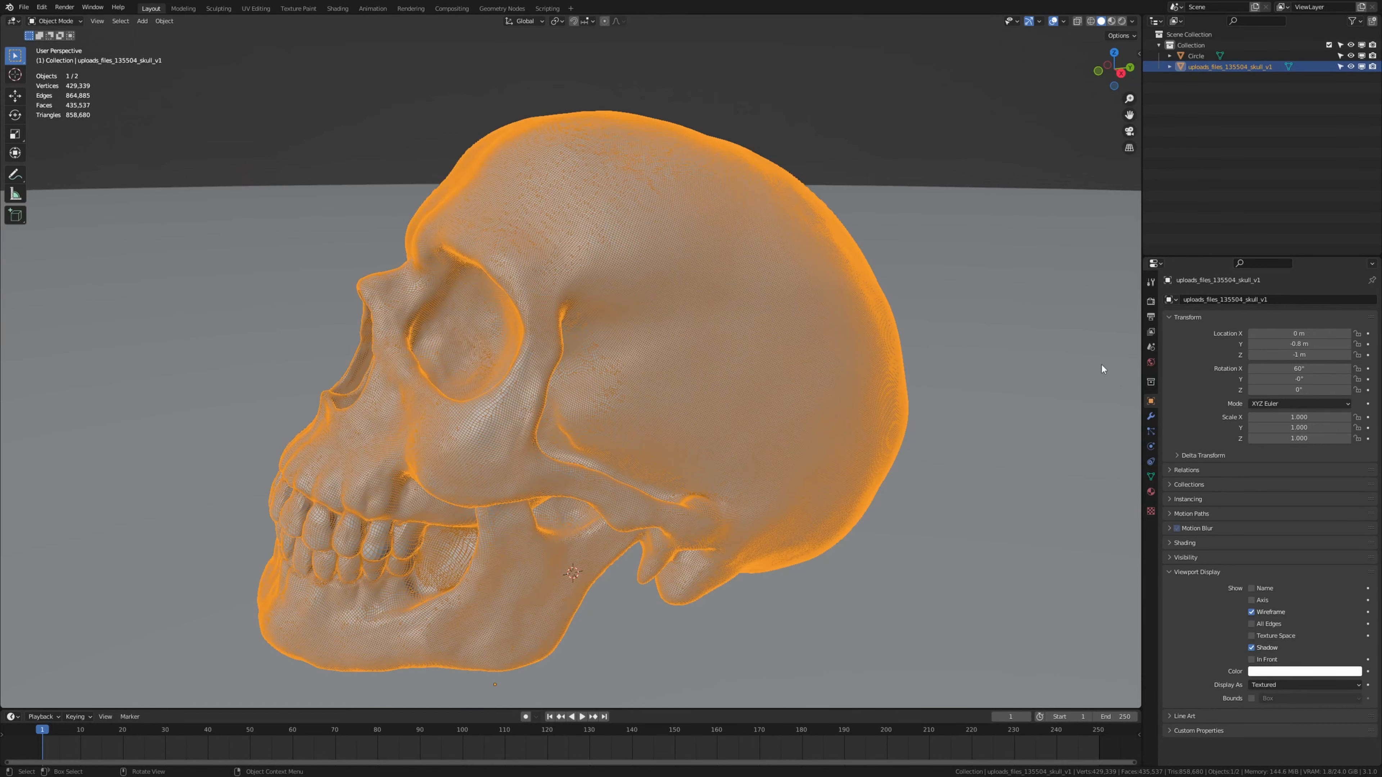
{"action": "left_click", "coordinate": [1152, 415]}
{"action": "left_click", "coordinate": [1220, 301]}
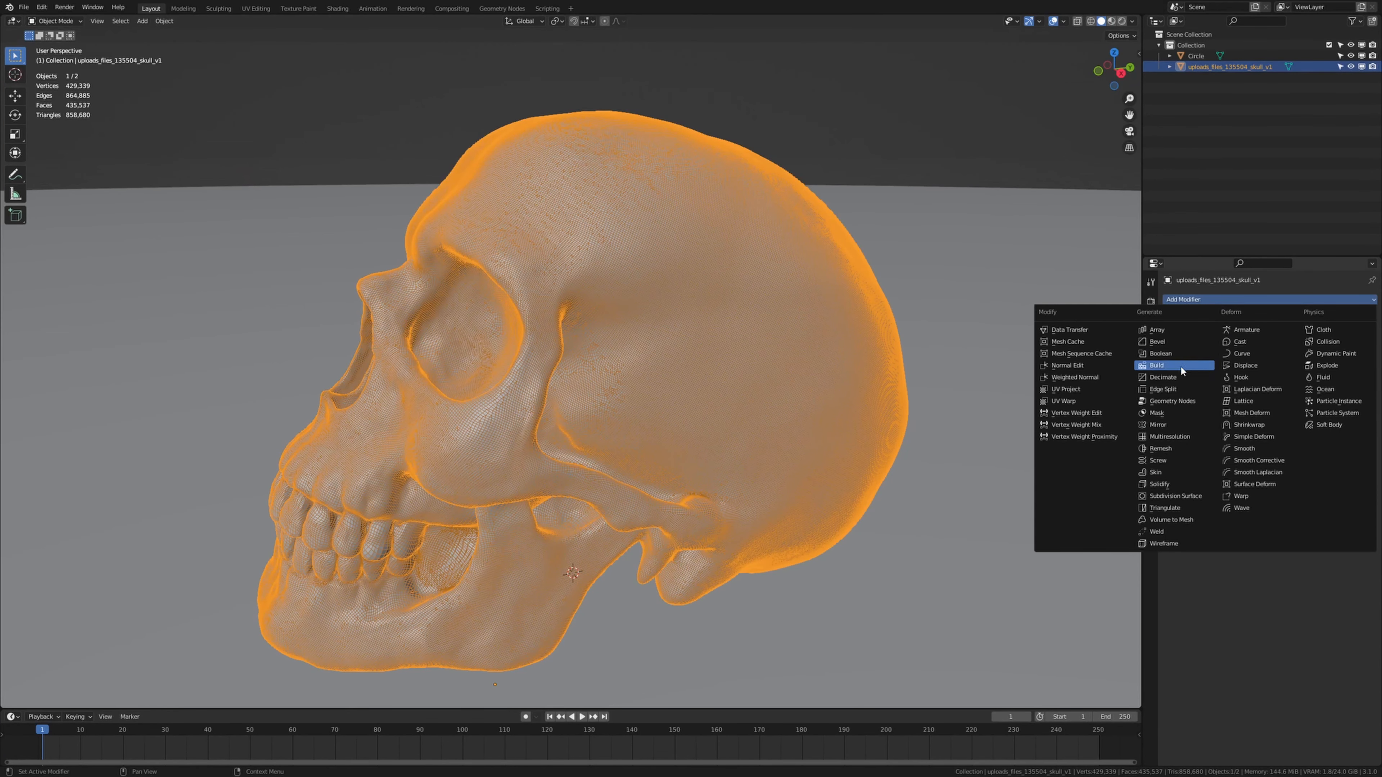
{"action": "left_click", "coordinate": [1180, 377]}
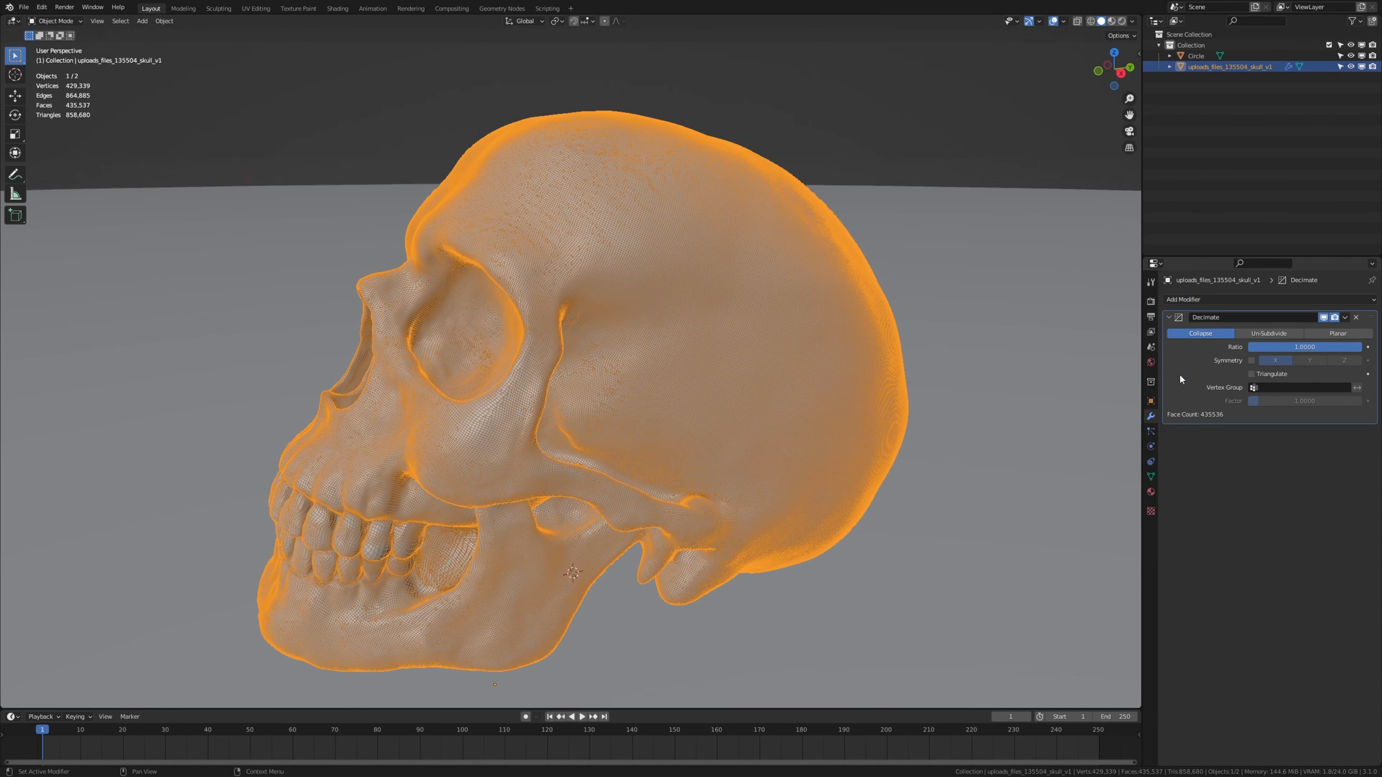
{"action": "left_click", "coordinate": [1272, 334]}
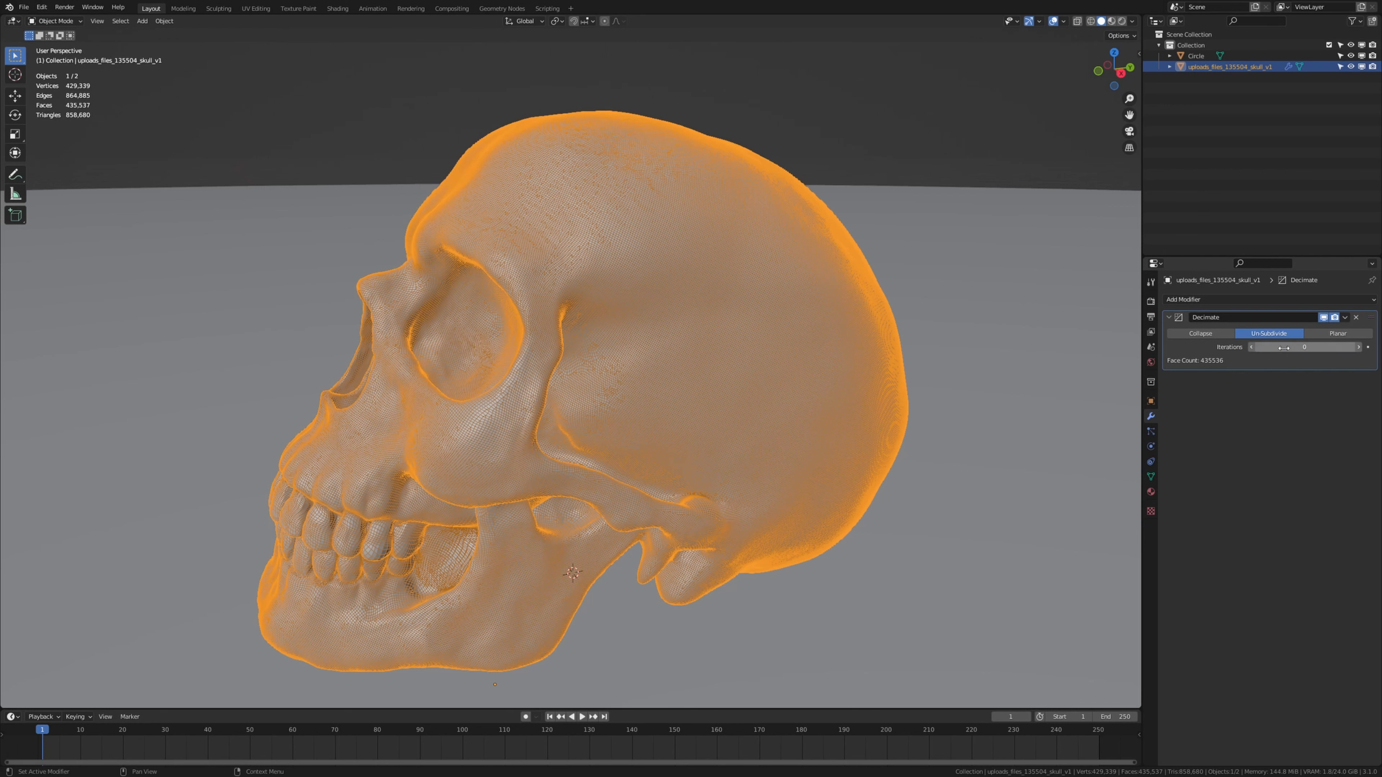
{"action": "left_click", "coordinate": [1359, 350]}
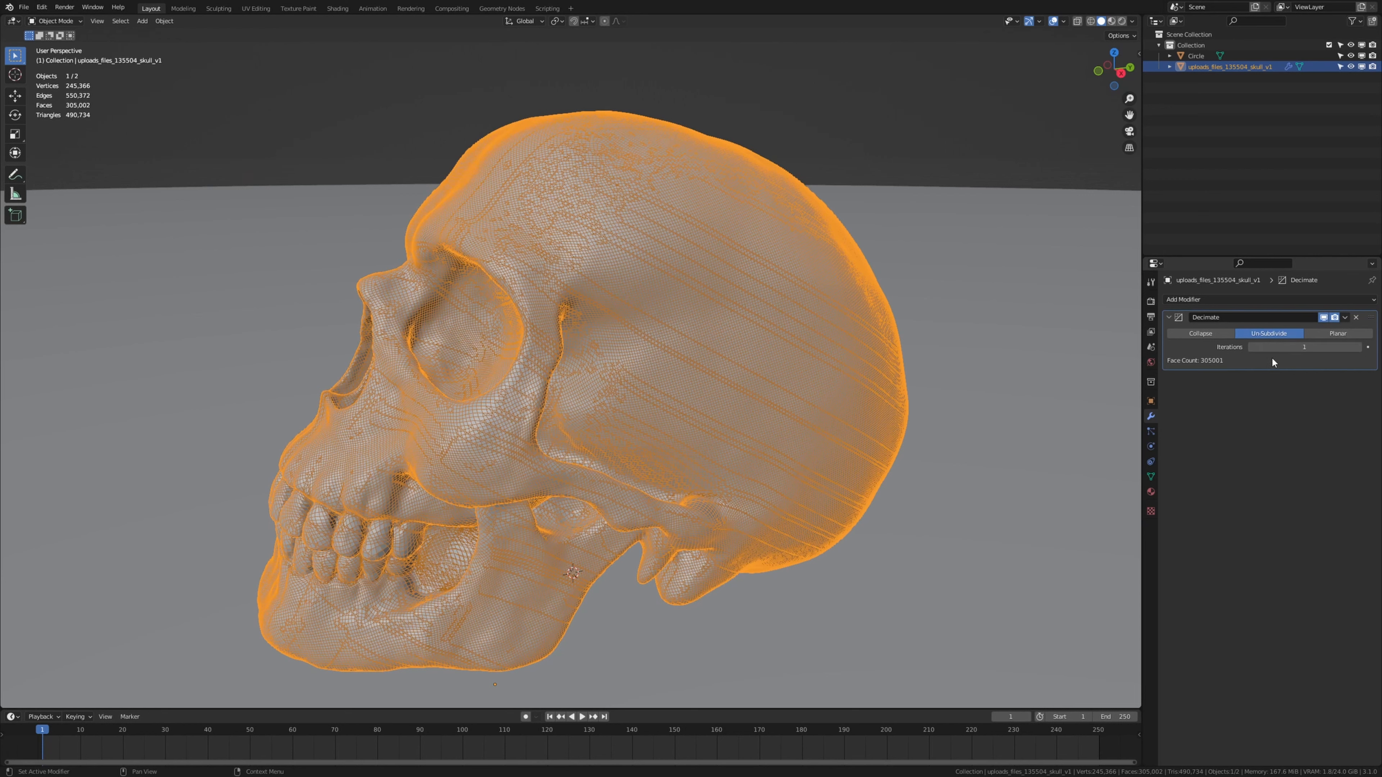
{"action": "left_click", "coordinate": [1346, 318]}
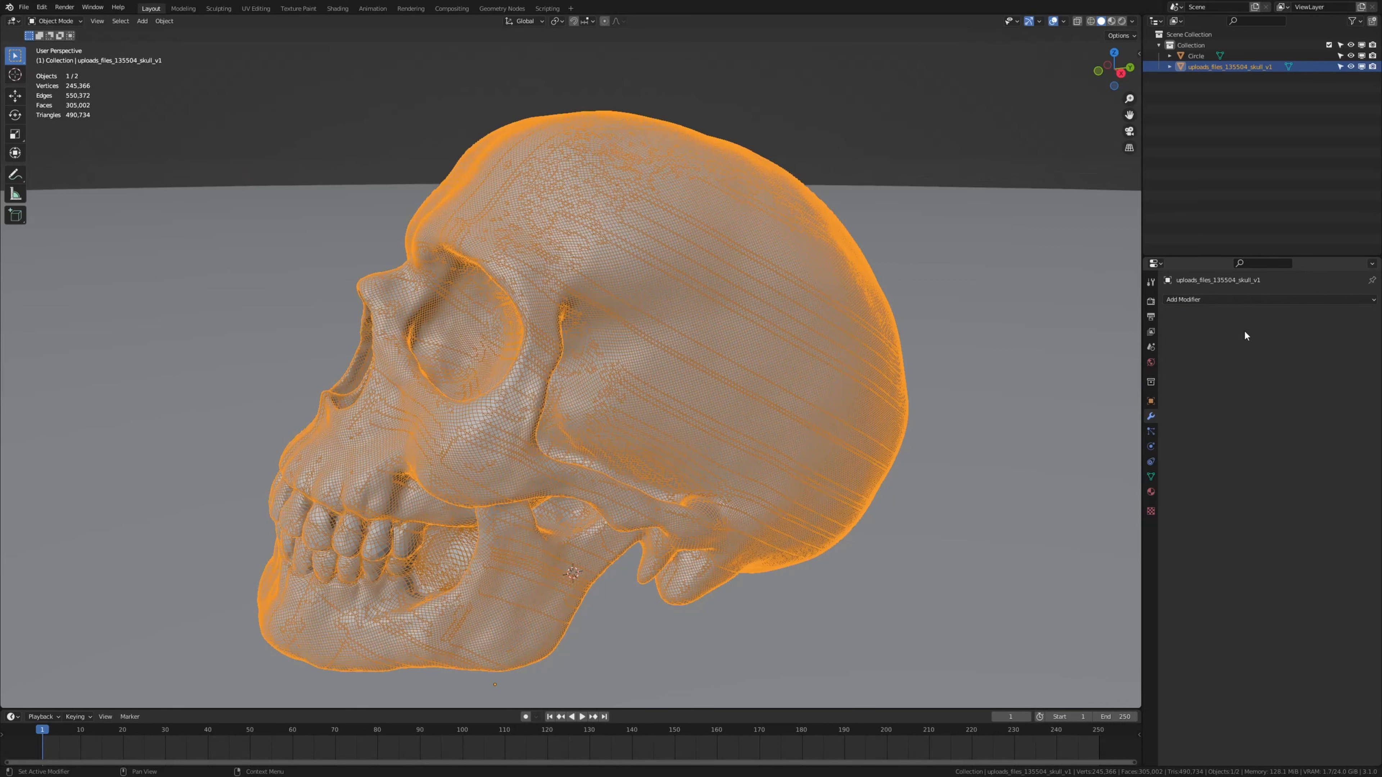
- Reduce the skull mesh again with a second Decimate modifier using Un-Subdivide with 1 iteration, and apply it
{"action": "left_click", "coordinate": [1226, 300]}
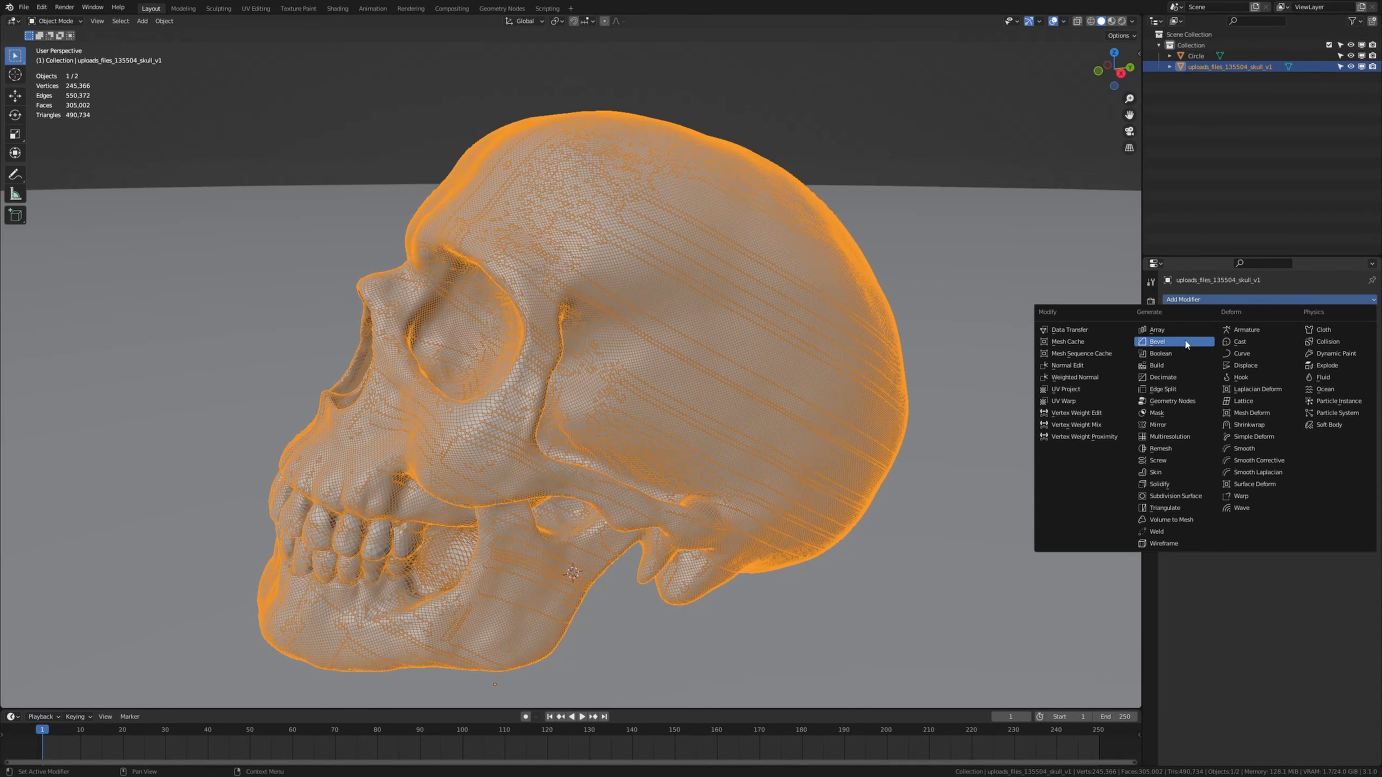
{"action": "left_click", "coordinate": [1178, 376]}
{"action": "left_click", "coordinate": [1285, 332]}
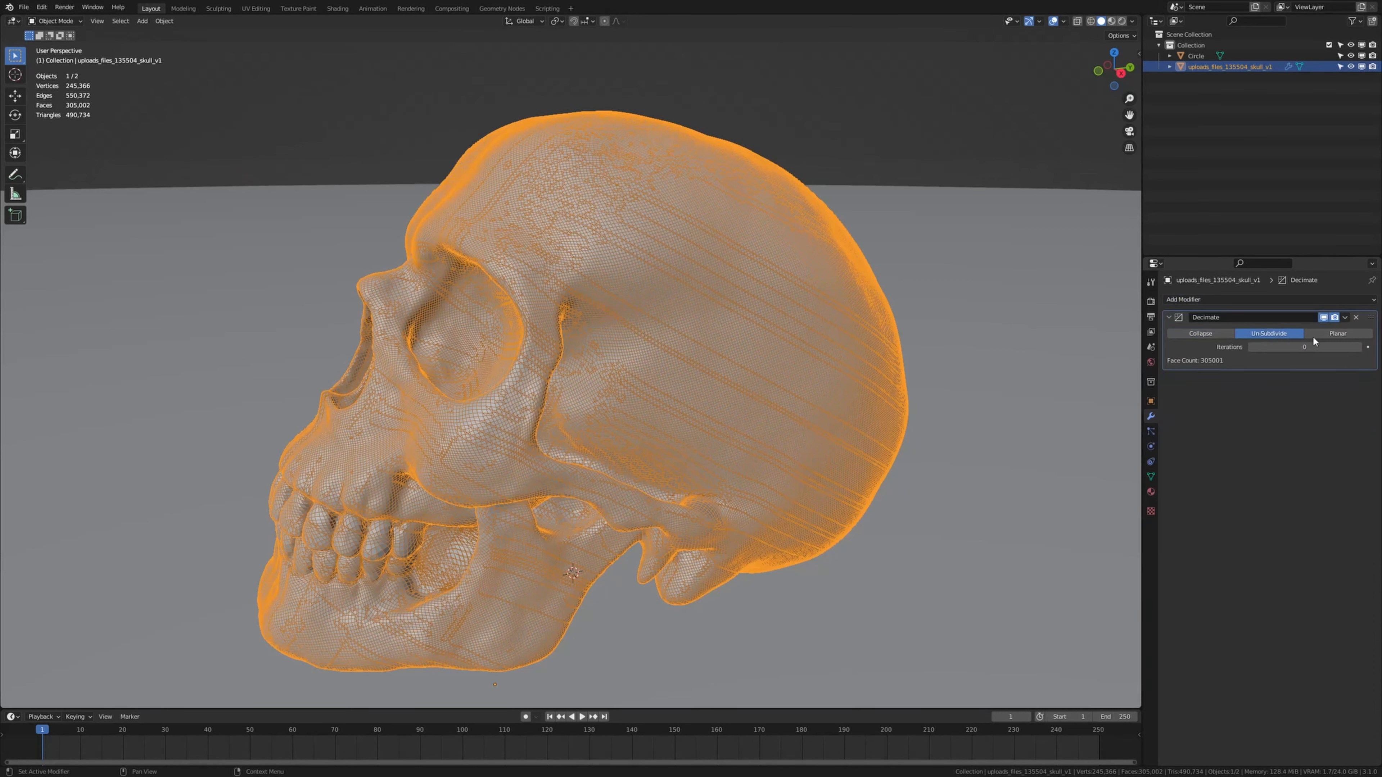
{"action": "left_click", "coordinate": [1360, 349]}
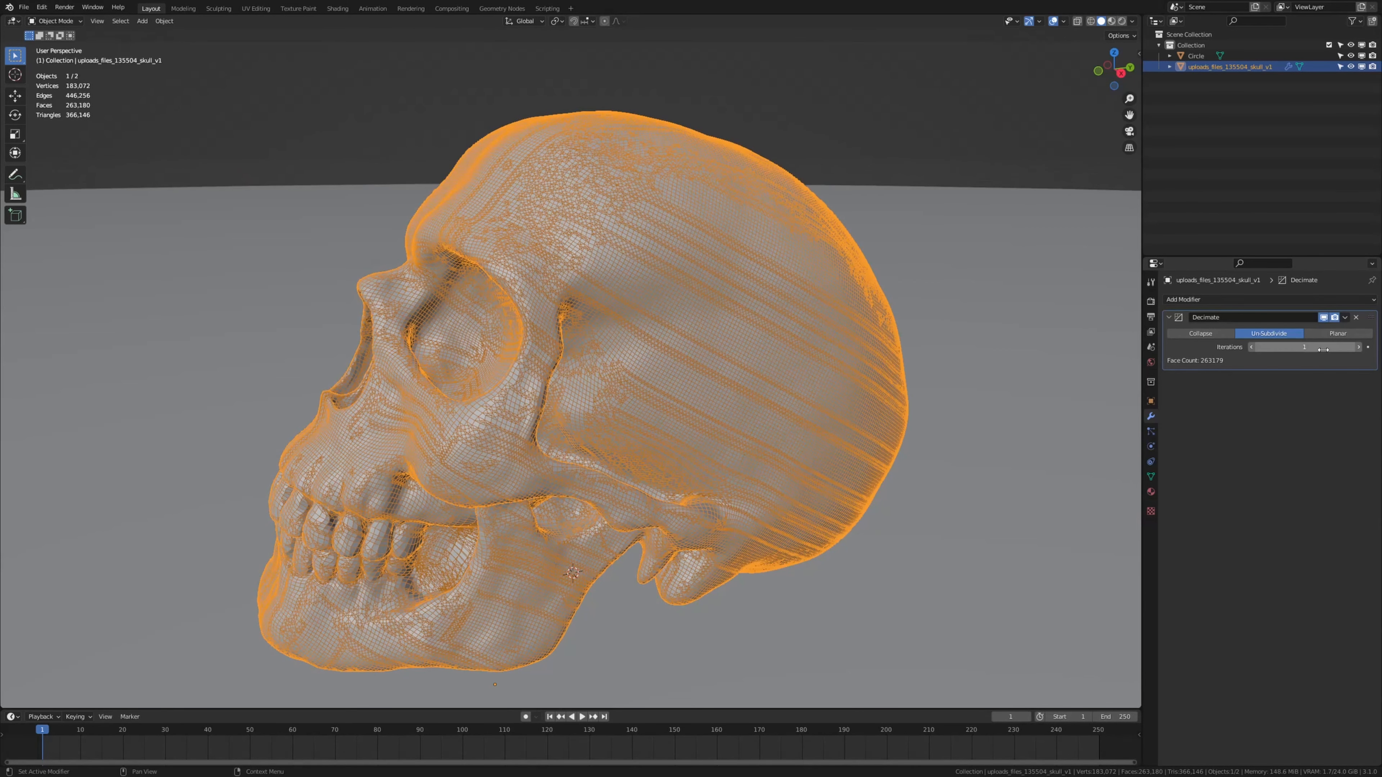
{"action": "left_click", "coordinate": [1346, 318]}
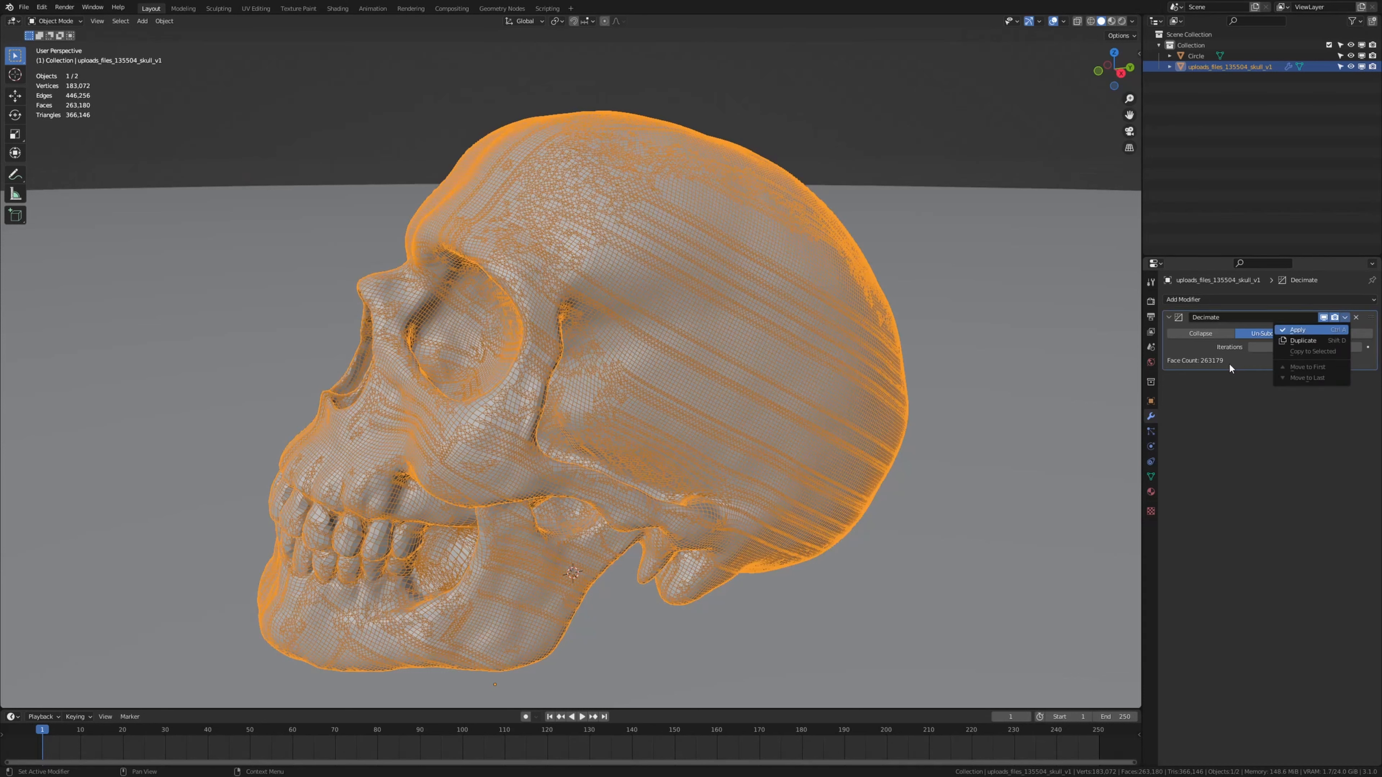
{"action": "key", "text": "ctrl+a"}
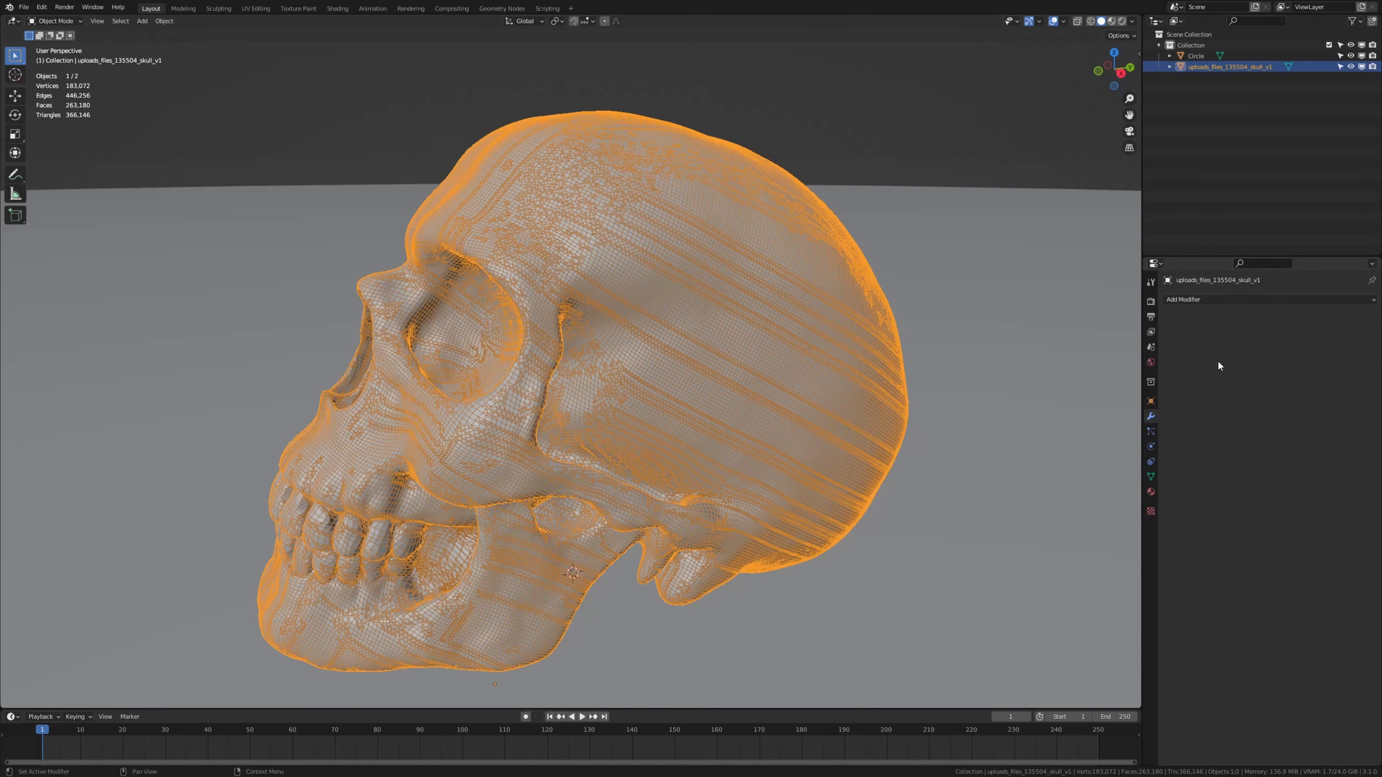
- Add a third Decimate modifier to the skull, set it to Un-Subdivide with 1 iteration, and apply it
{"action": "left_click", "coordinate": [1231, 299]}
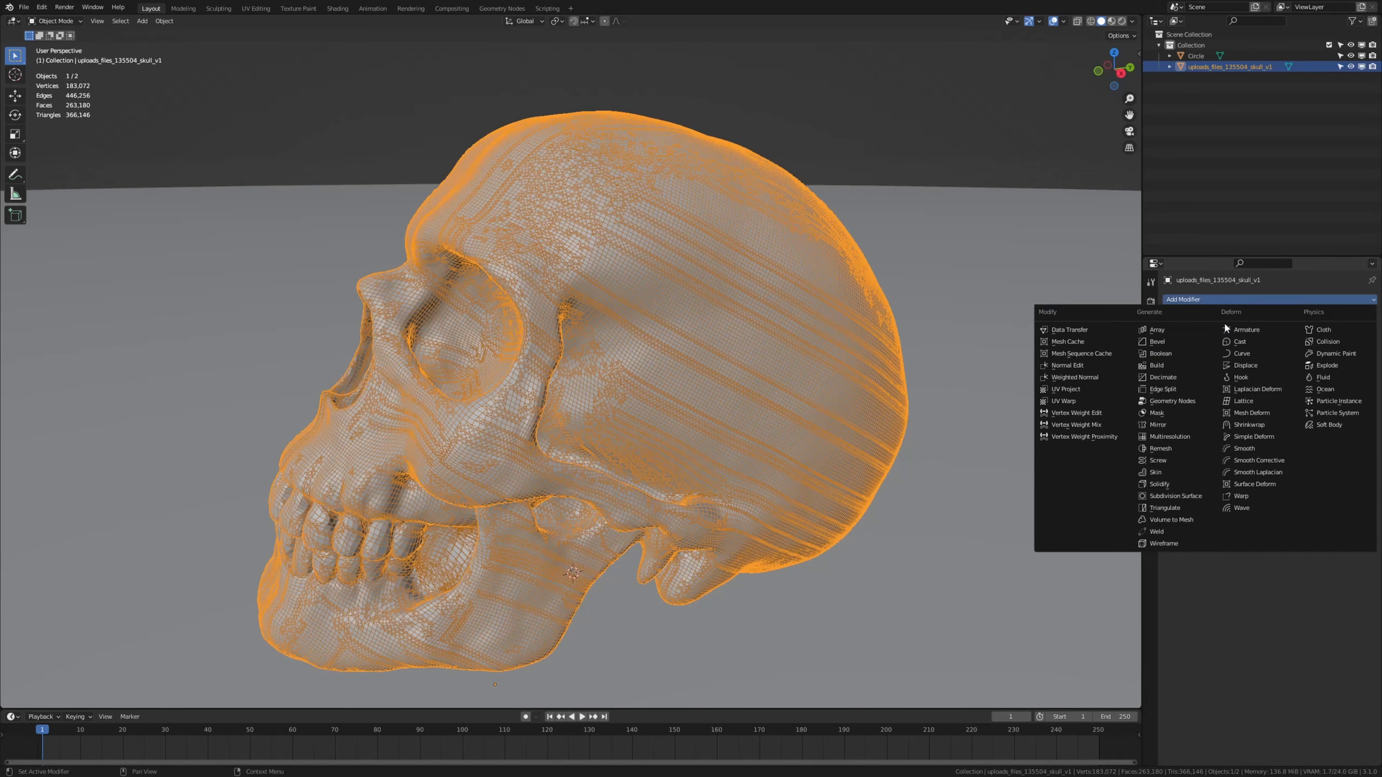
{"action": "left_click", "coordinate": [1182, 376]}
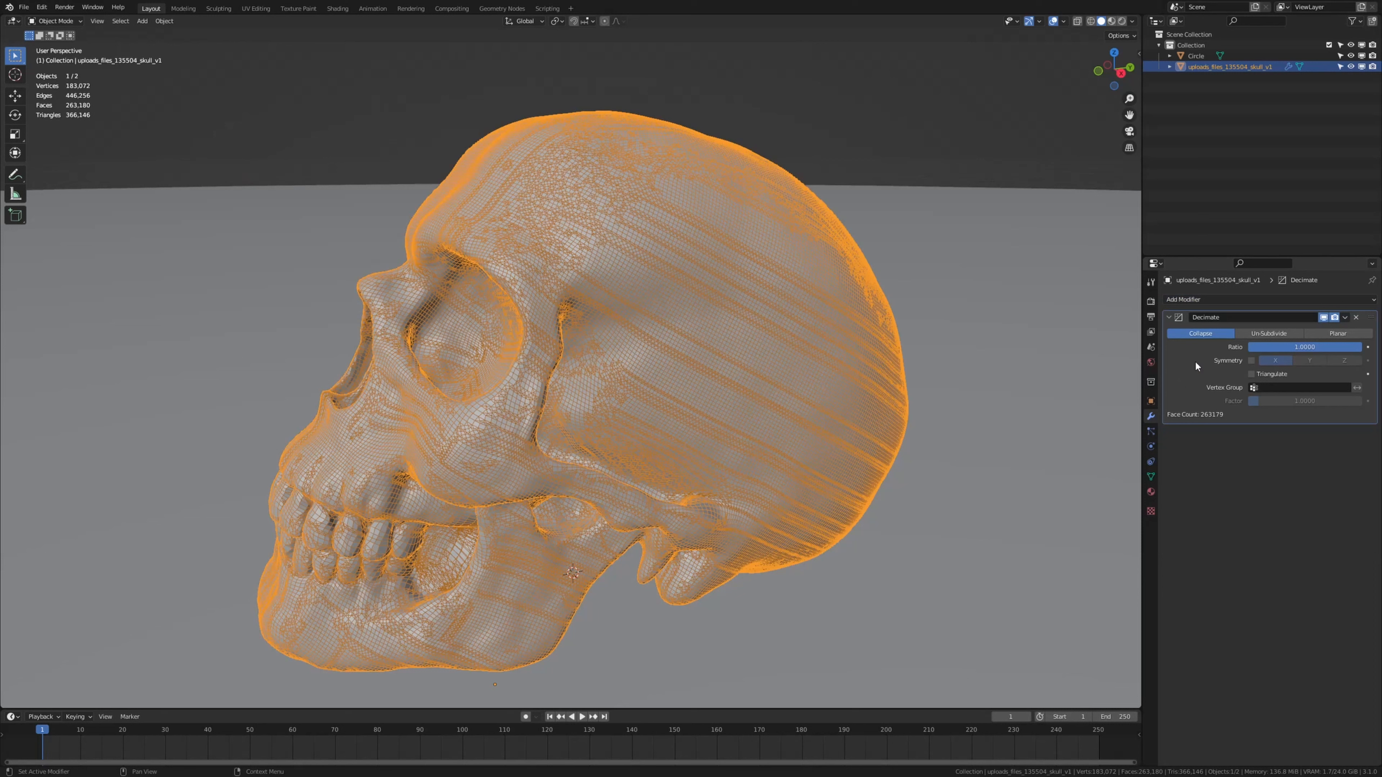
{"action": "left_click", "coordinate": [1265, 334]}
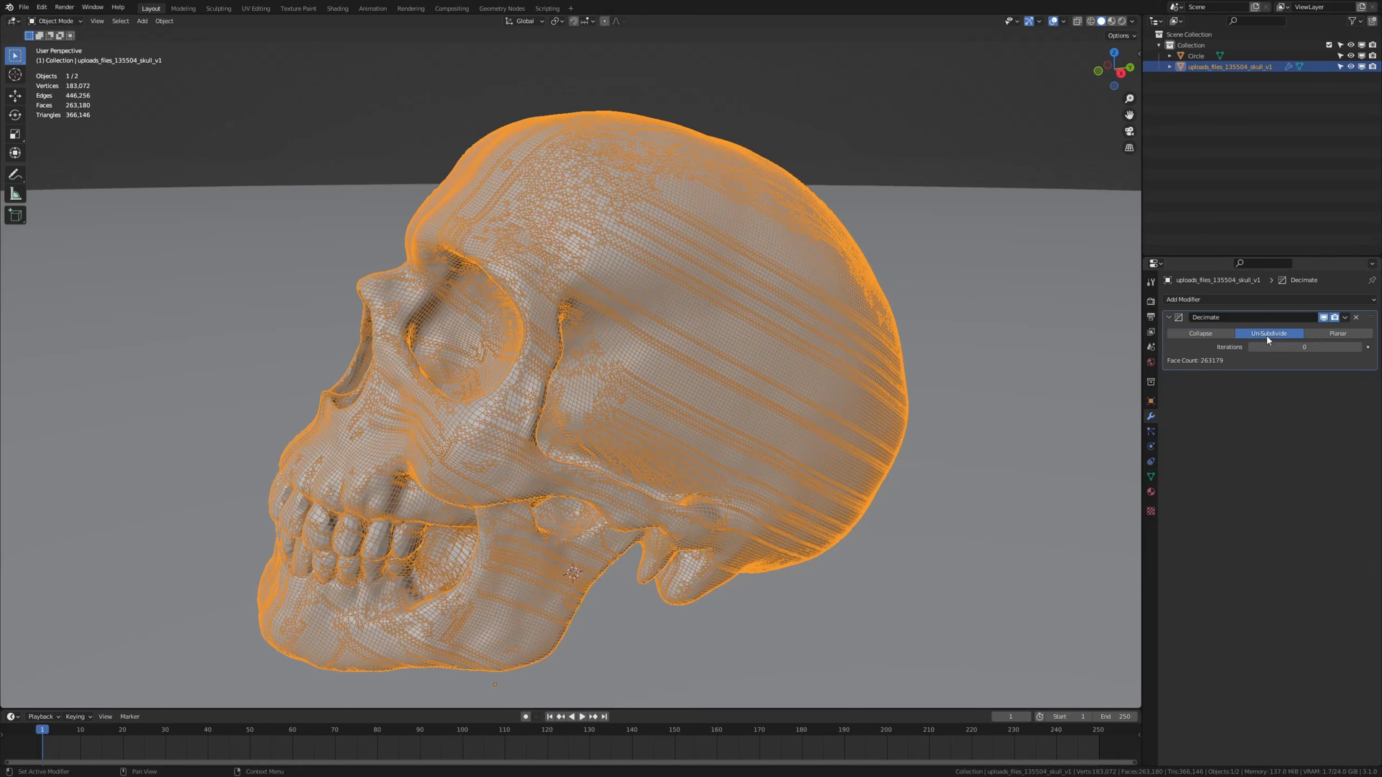
{"action": "left_click", "coordinate": [1359, 349]}
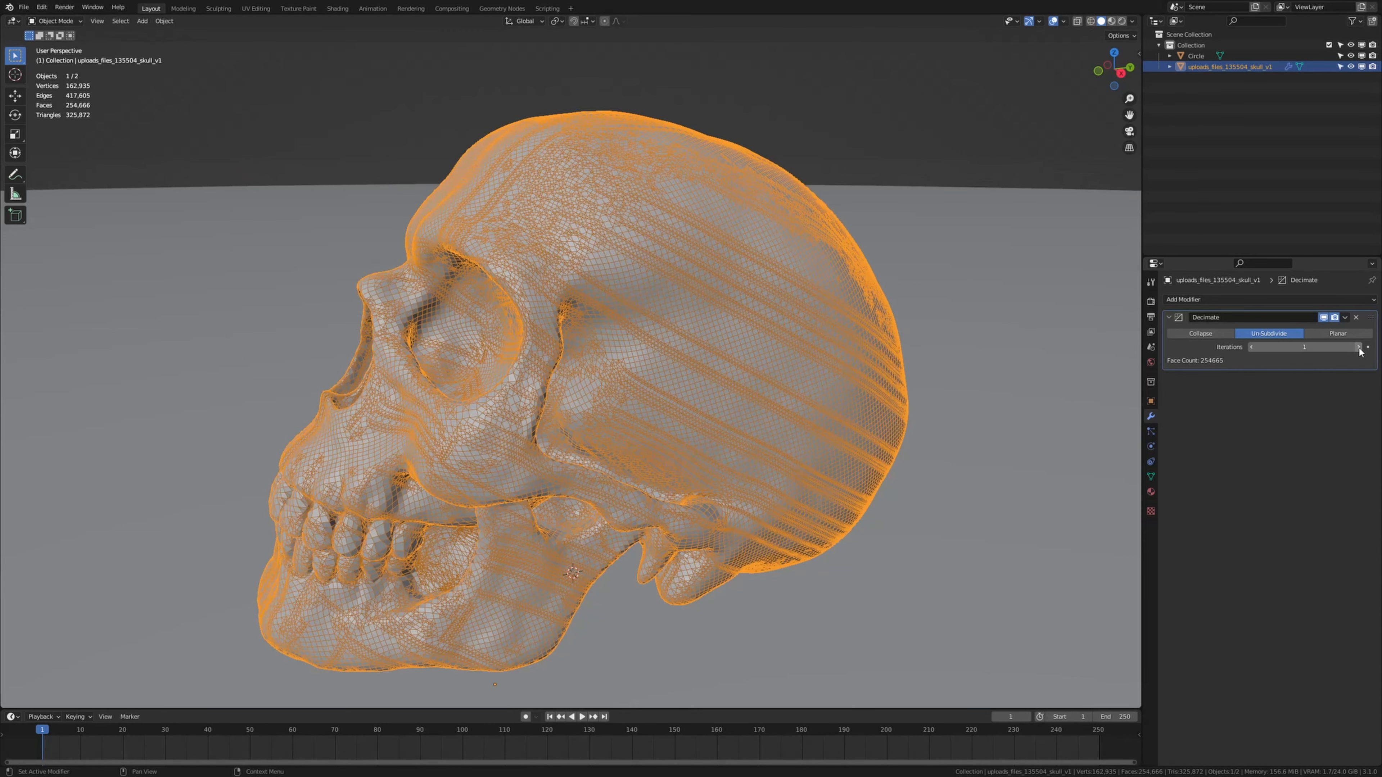
{"action": "left_click", "coordinate": [1345, 318]}
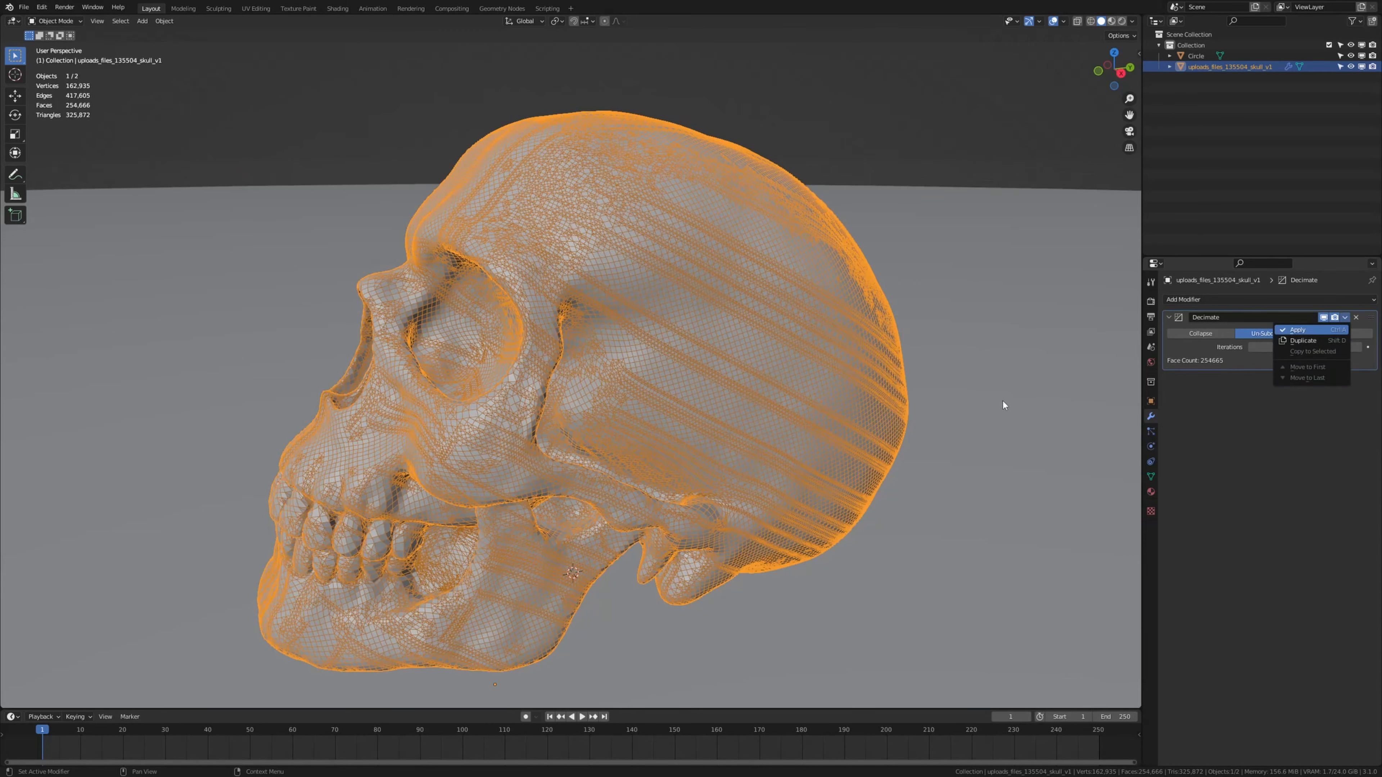
{"action": "key", "text": "Return"}
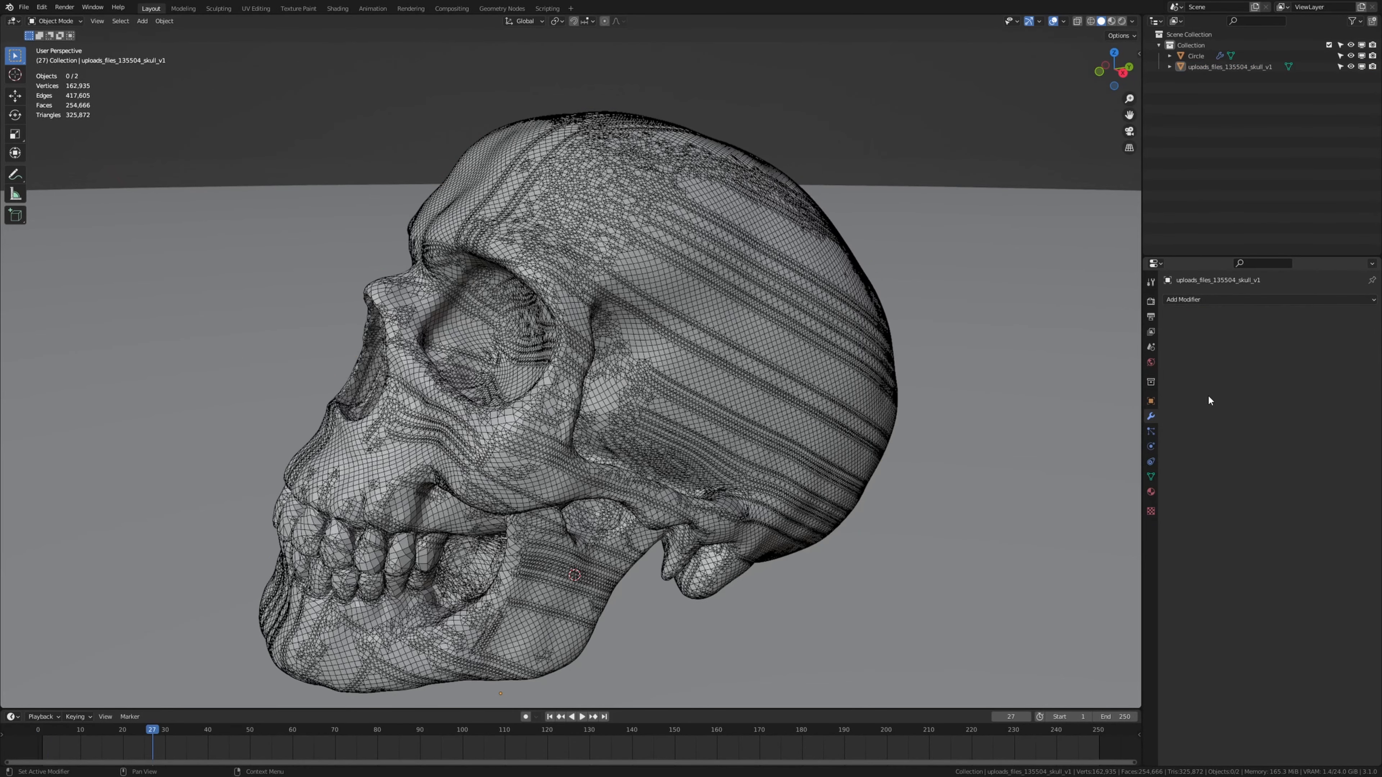
- Save the project in the current folder as Skull.blend
{"action": "key", "text": "ctrl+s"}
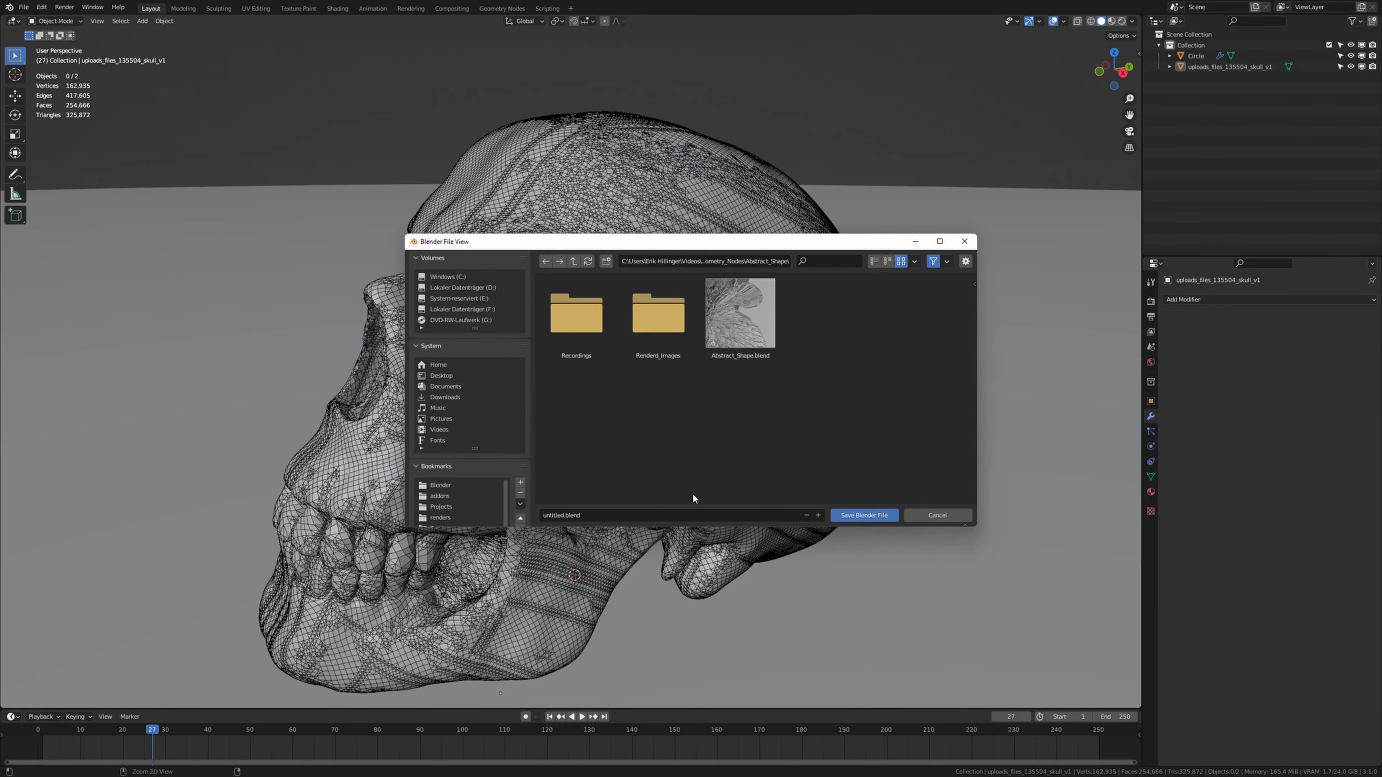
{"action": "left_click", "coordinate": [616, 514]}
{"action": "type", "text": "skull"}
{"action": "key", "text": "Return"}
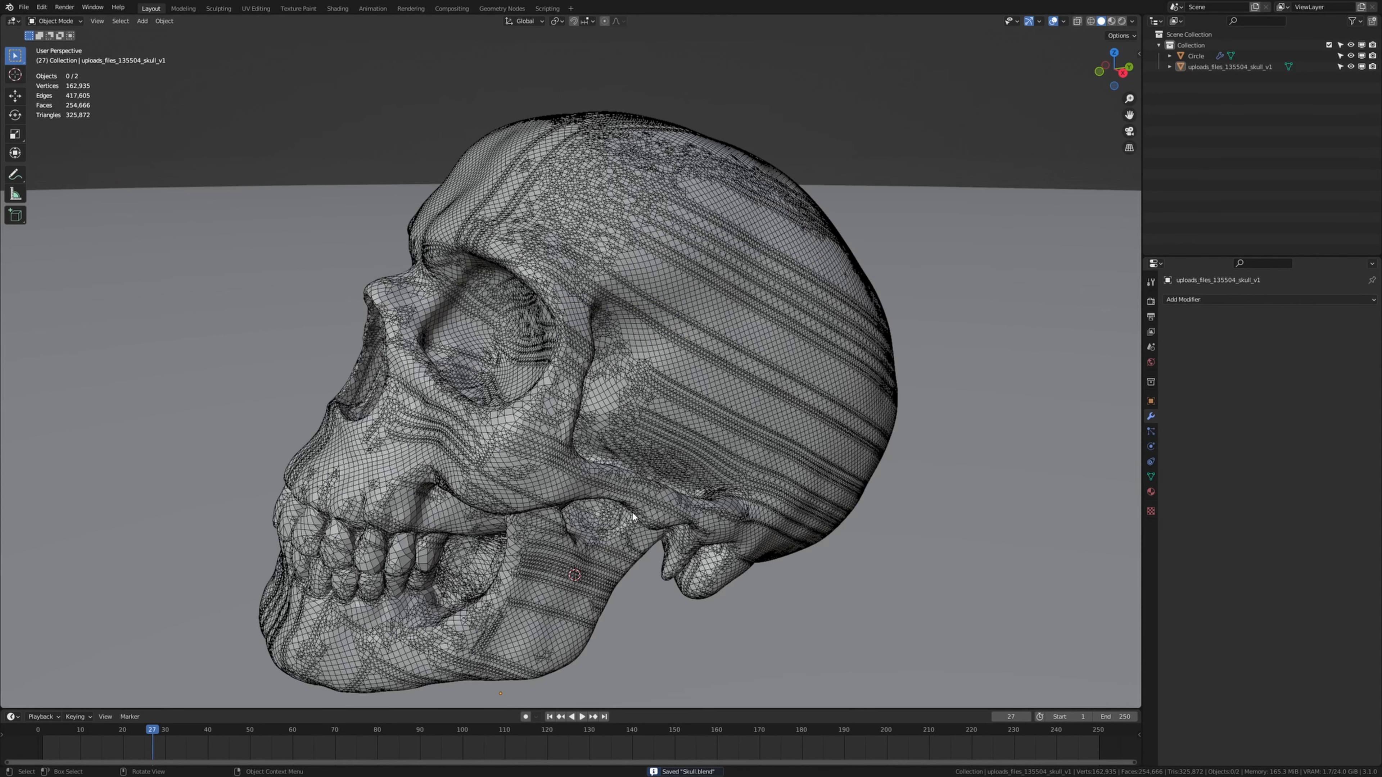
- Add a Build modifier to the skull, keeping its start frame at 1 and length at 100
{"action": "left_click", "coordinate": [704, 172]}
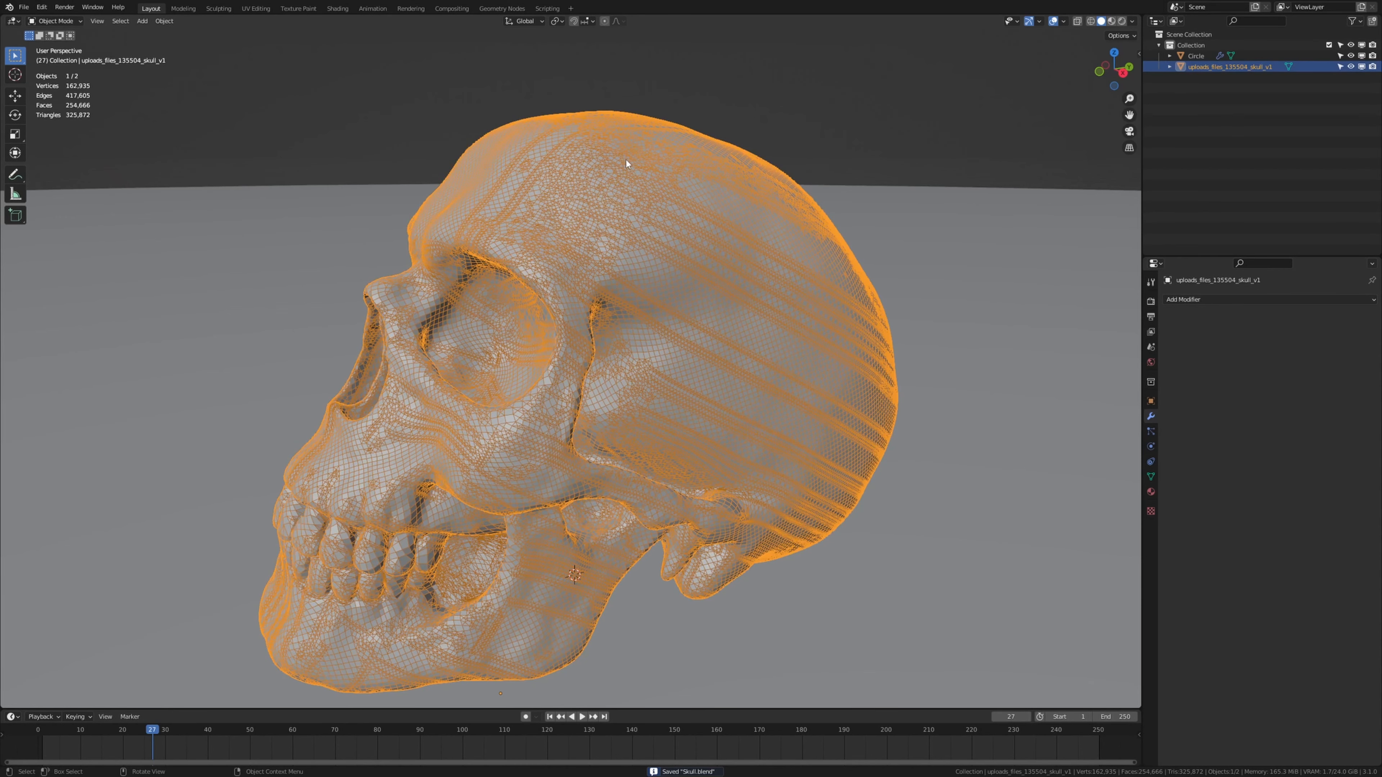
{"action": "left_click", "coordinate": [1218, 301]}
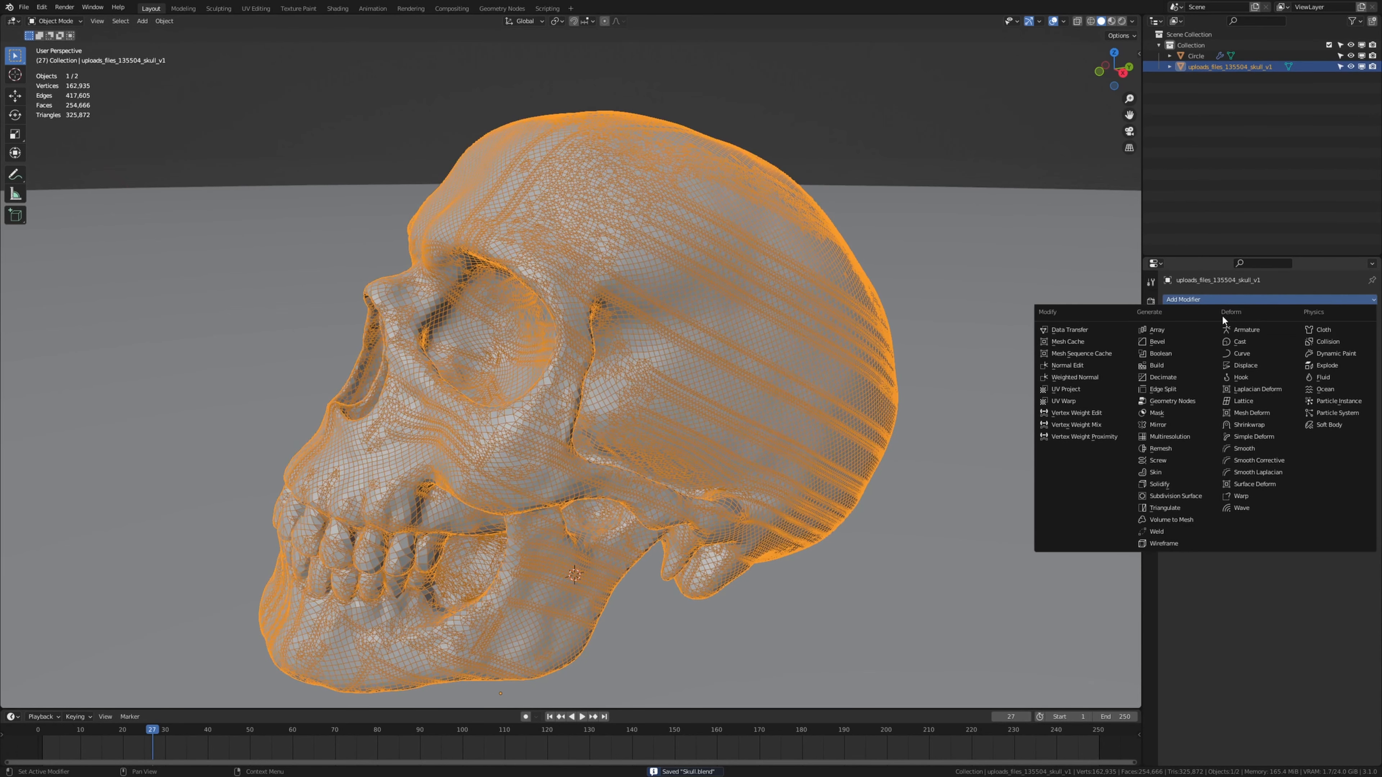
{"action": "left_click", "coordinate": [1189, 363]}
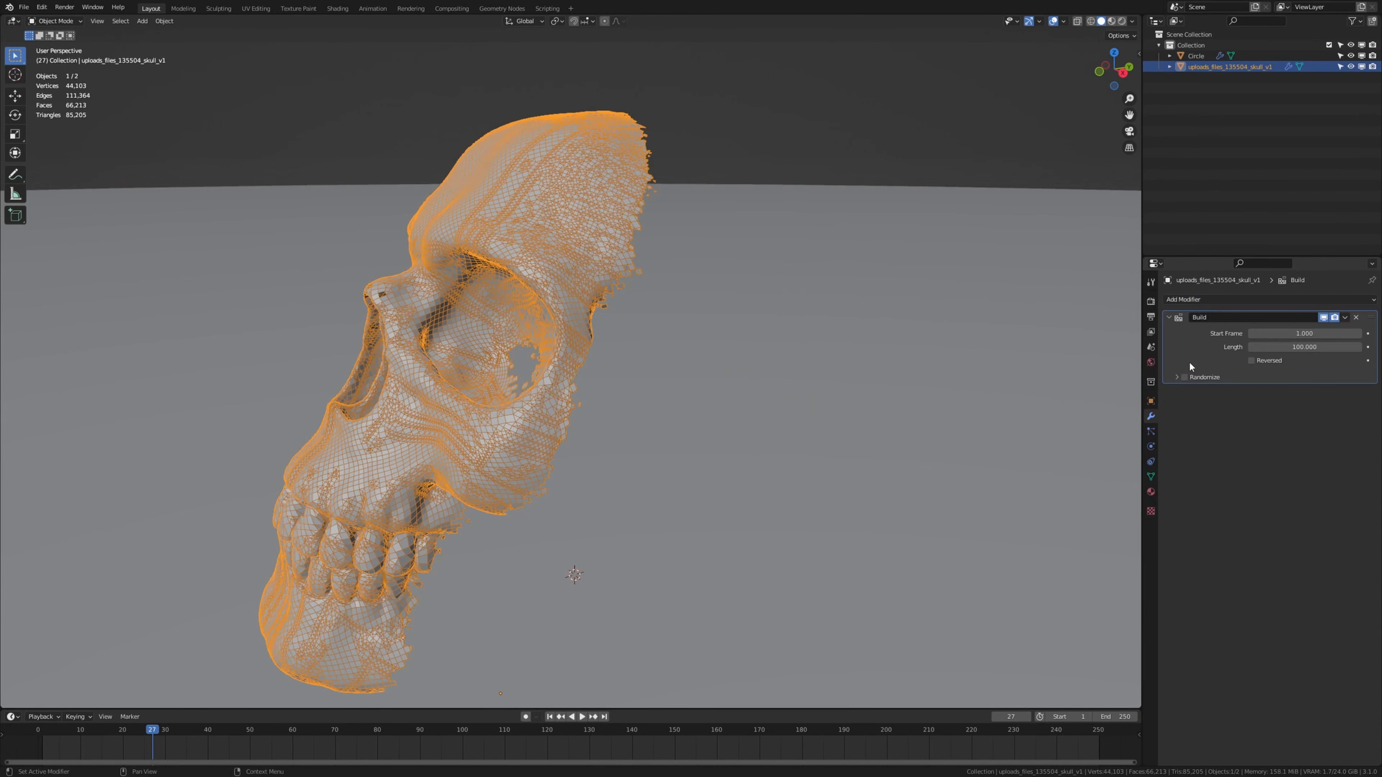
- Play and scrub the skull's build animation to check it, then stop playback at frame 1
{"action": "left_click", "coordinate": [123, 735]}
{"action": "key", "text": "space"}
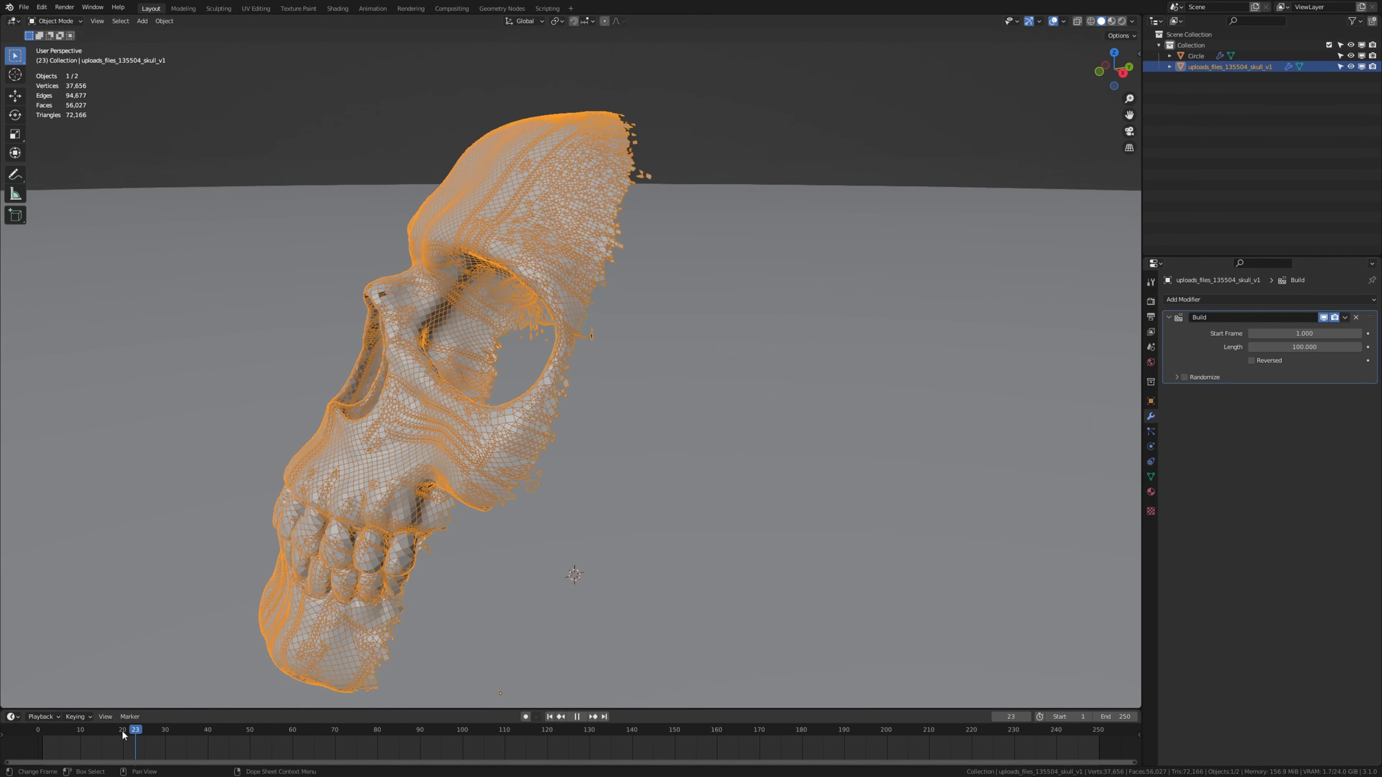
{"action": "left_click_drag", "start_coordinate": [123, 735], "coordinate": [181, 729]}
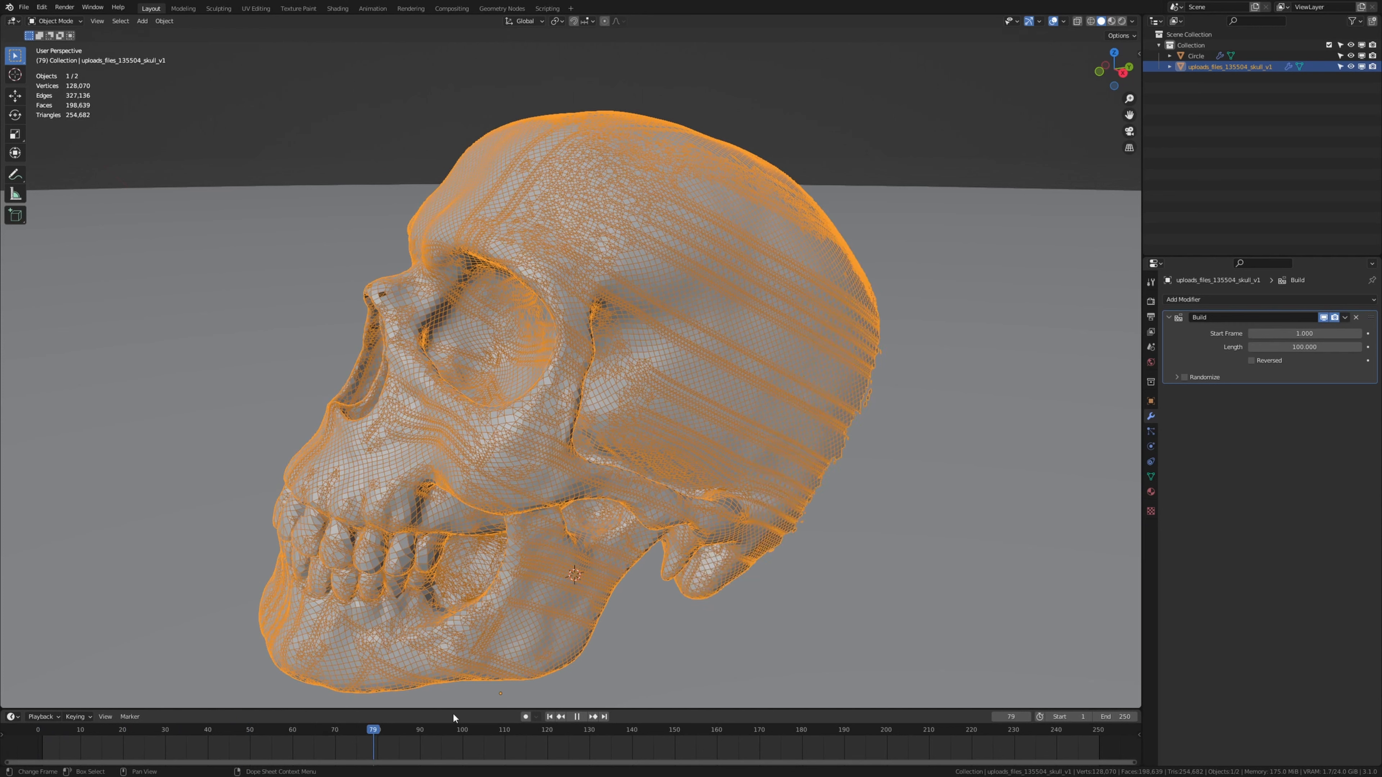
{"action": "left_click_drag", "start_coordinate": [163, 731], "coordinate": [45, 737]}
{"action": "key", "text": "space"}
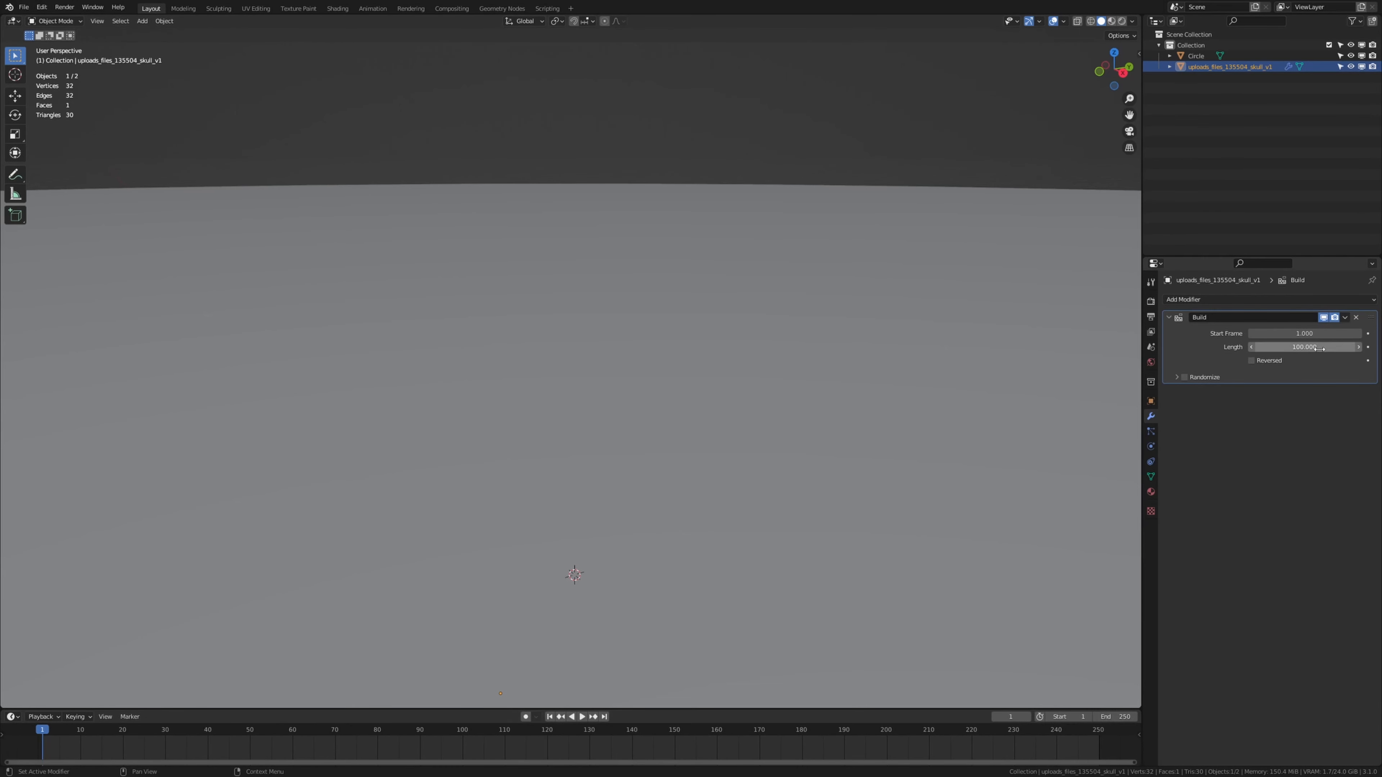
- Set the scene's end frame to 100
{"action": "left_click", "coordinate": [1125, 715]}
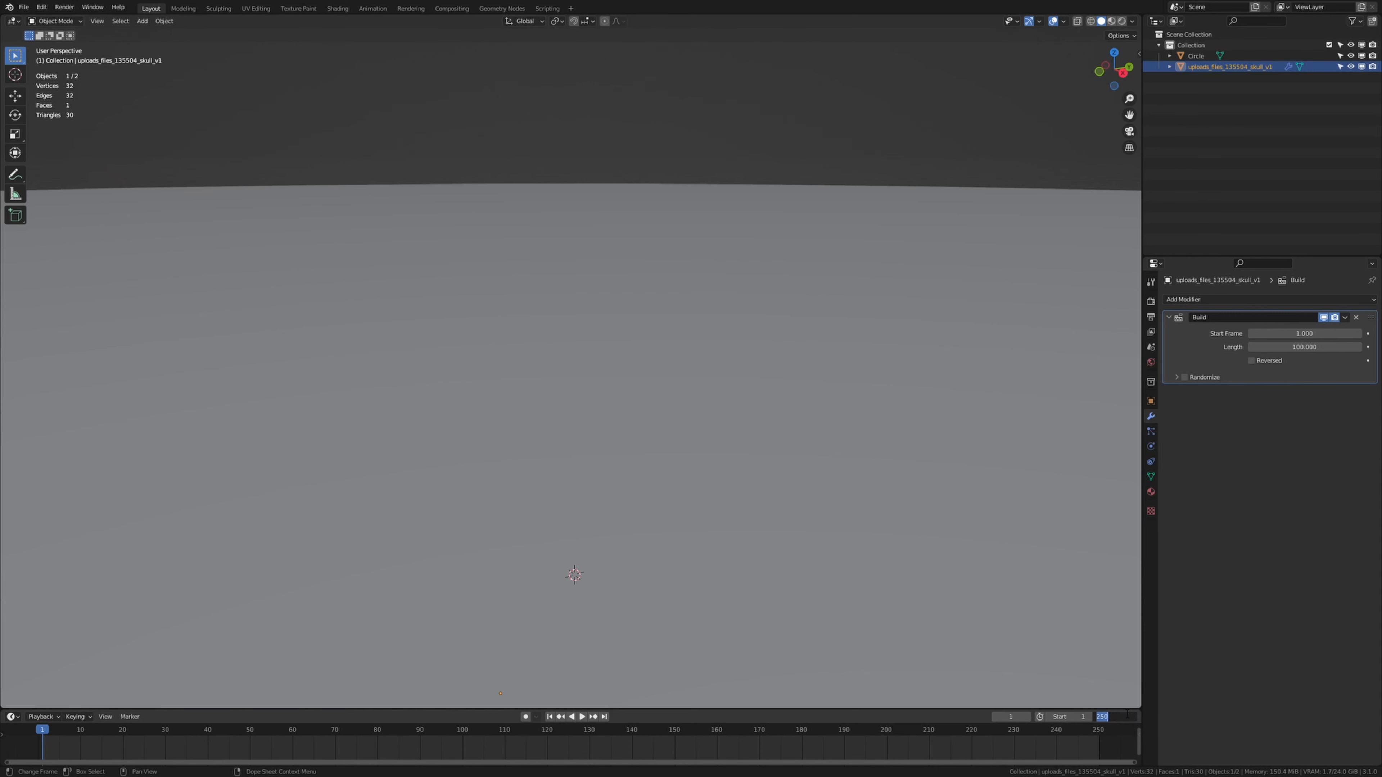
{"action": "type", "text": "100"}
{"action": "key", "text": "Return"}
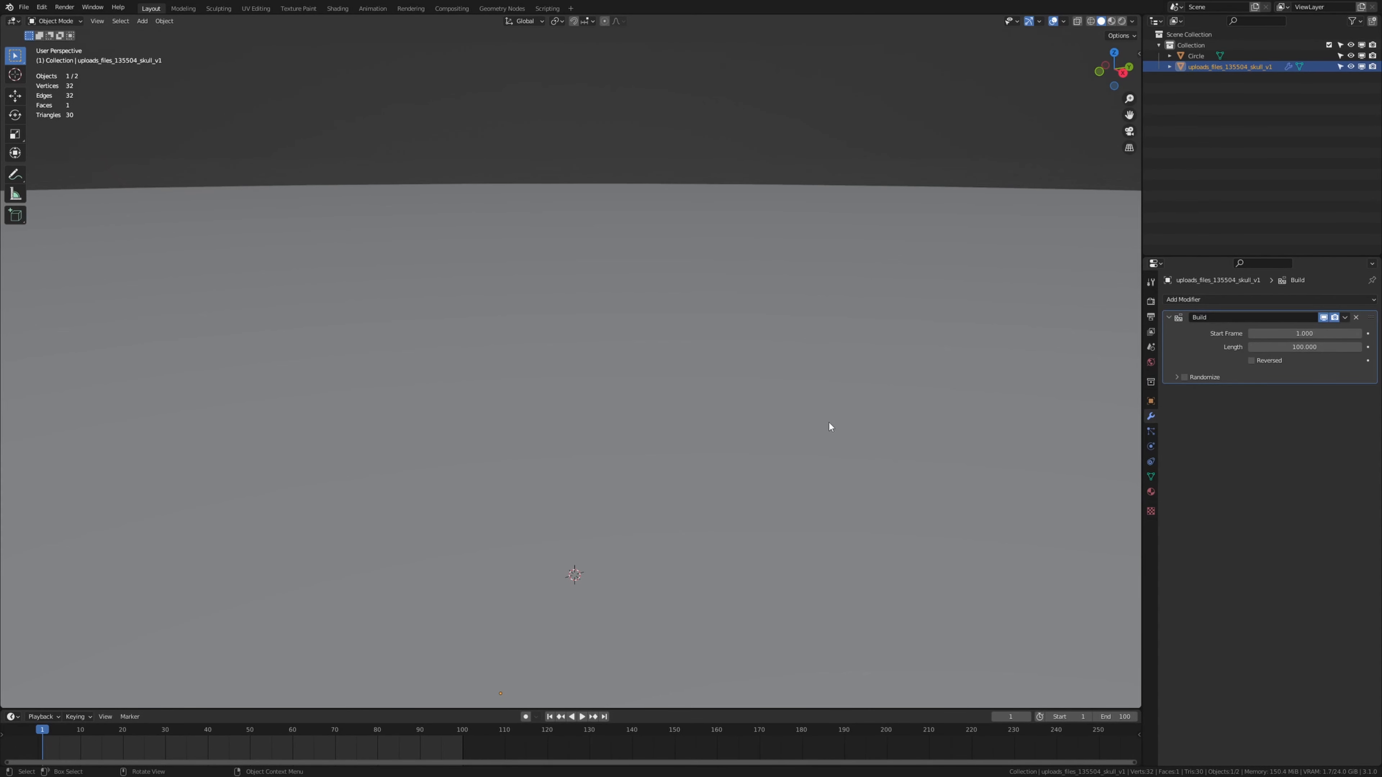
- Create a new geometry node tree on the ground circle and bring the skull into it as an Object Info node
{"action": "left_click", "coordinate": [787, 400]}
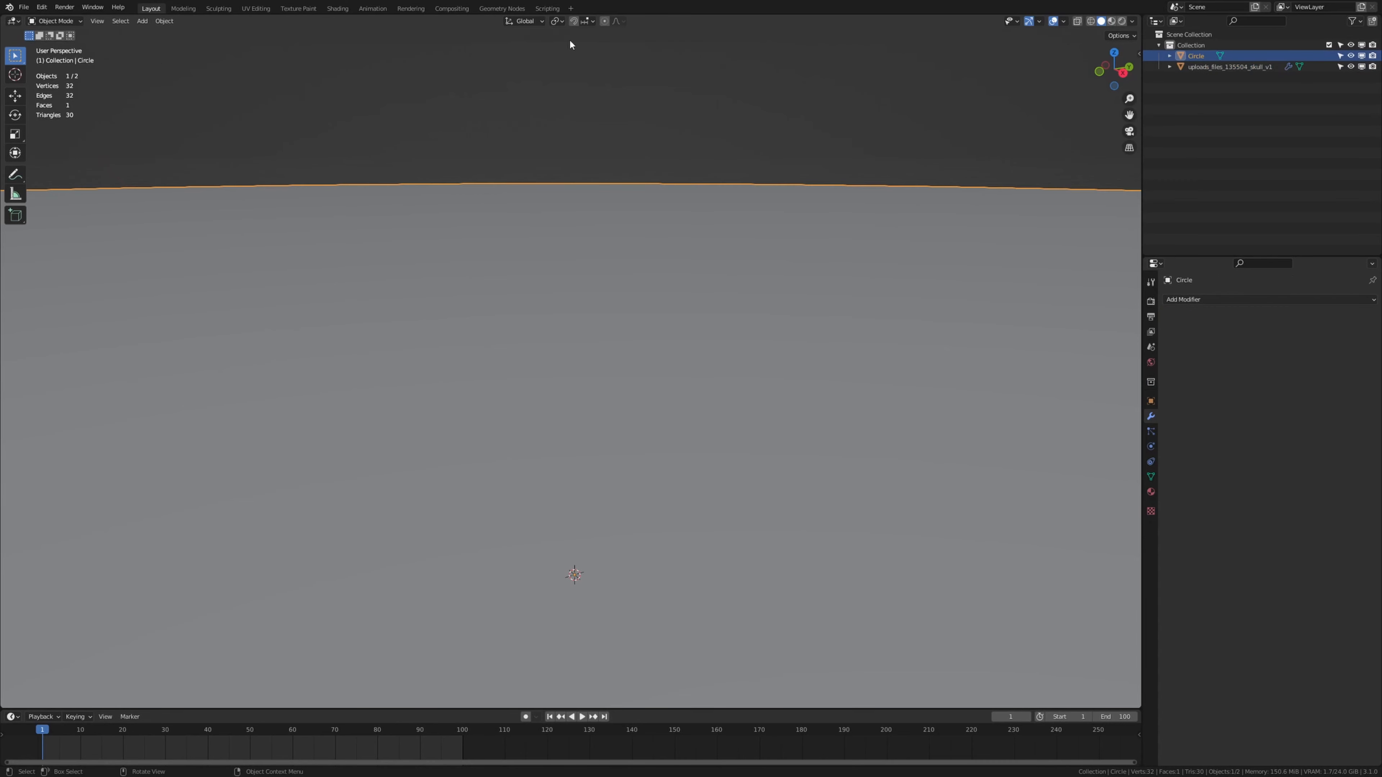
{"action": "left_click", "coordinate": [505, 8]}
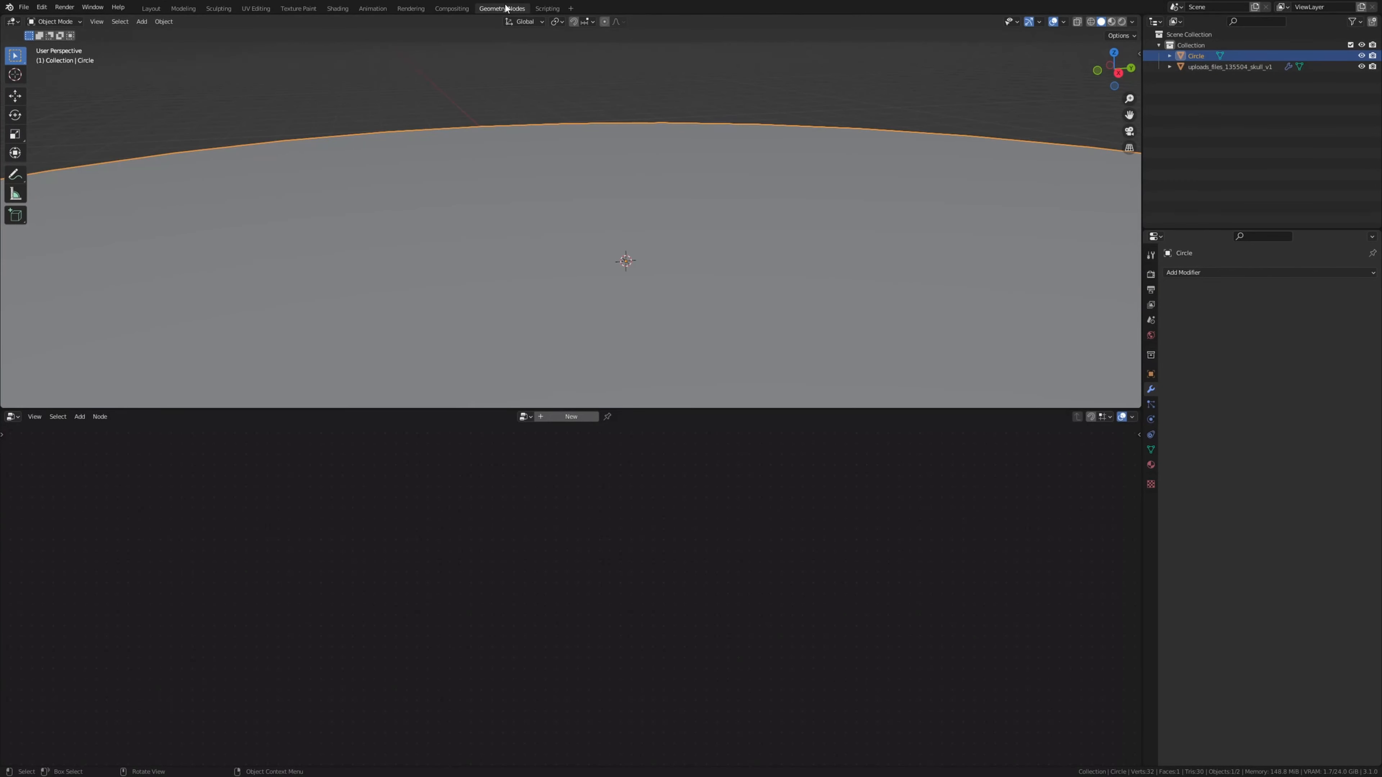
{"action": "left_click", "coordinate": [589, 417]}
{"action": "left_click_drag", "start_coordinate": [1232, 72], "coordinate": [404, 690]}
{"action": "middle_click_drag", "start_coordinate": [527, 649], "coordinate": [536, 503]}
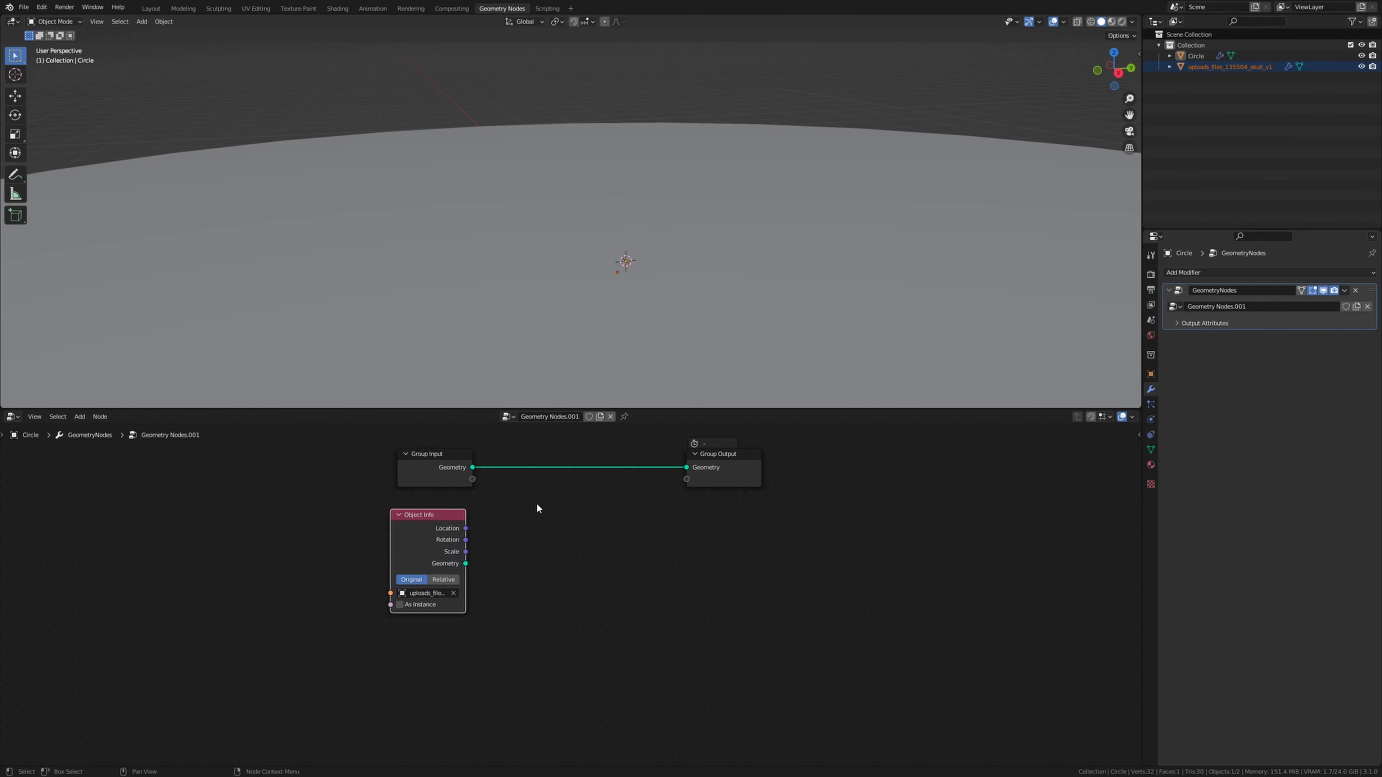
- Insert a Join Geometry node between Group Input and Group Output, and connect the skull's Object Info geometry to it
{"action": "key", "text": "shift+a"}
{"action": "left_click", "coordinate": [537, 502]}
{"action": "type", "text": "jo"}
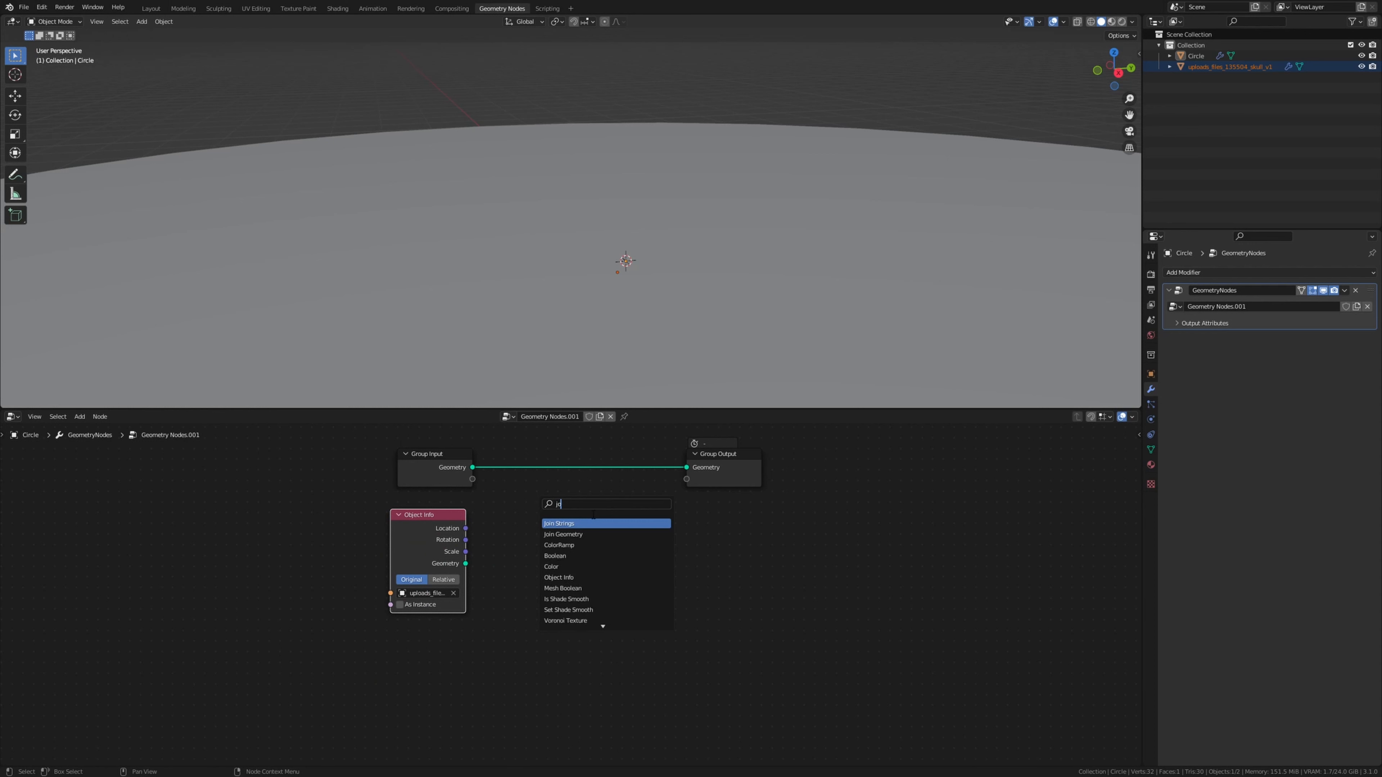
{"action": "left_click", "coordinate": [606, 534]}
{"action": "left_click", "coordinate": [653, 496]}
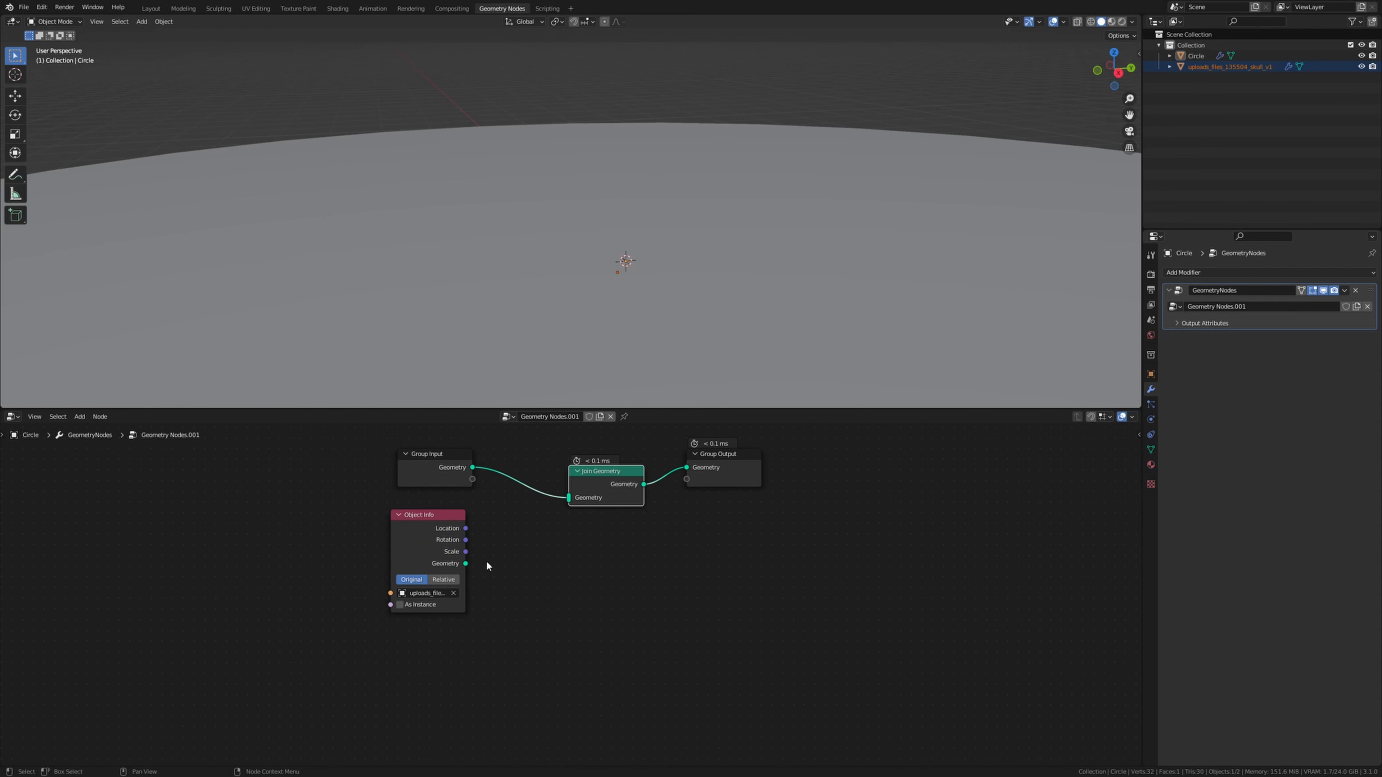
{"action": "left_click_drag", "start_coordinate": [466, 563], "coordinate": [568, 506]}
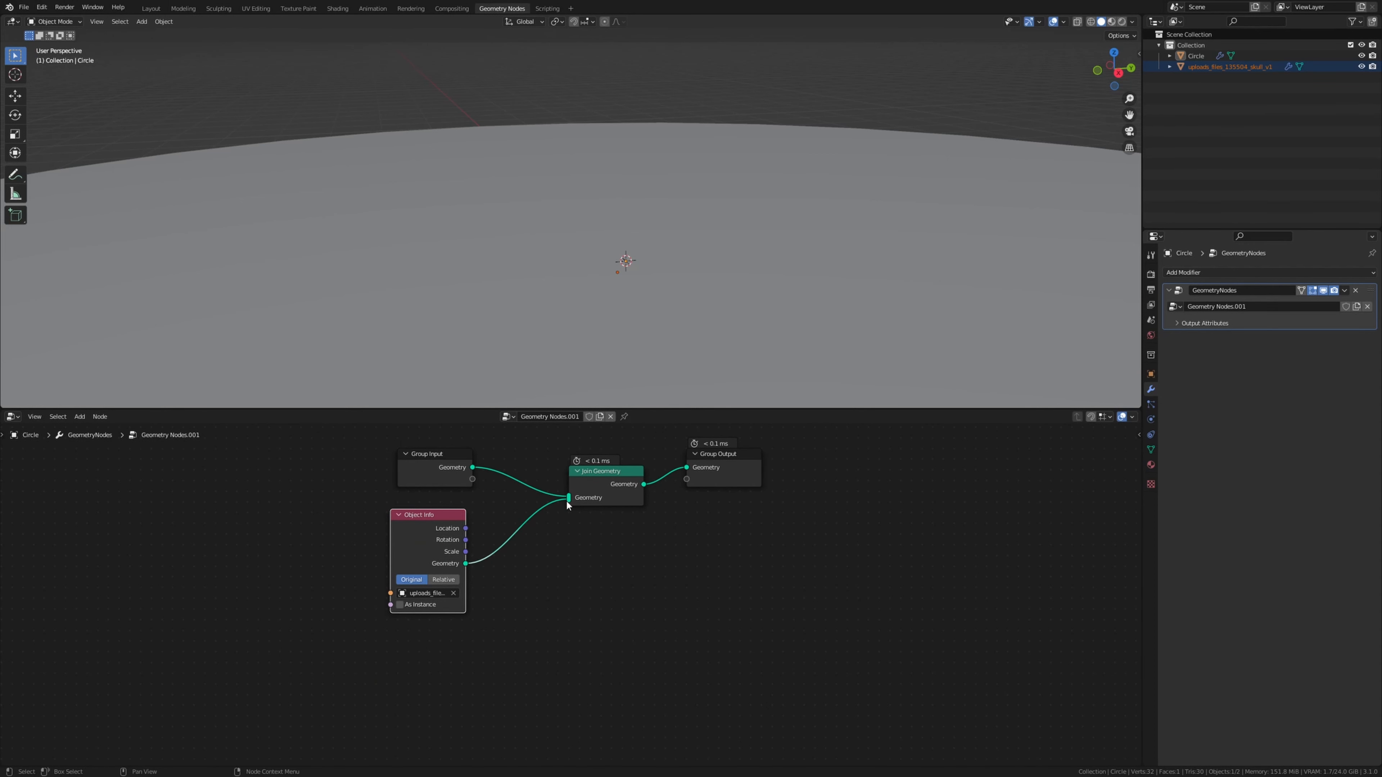
- Switch the skull's Object Info node to Relative and play the animation to frame 52
{"action": "left_click", "coordinate": [444, 579]}
{"action": "key", "text": "space"}
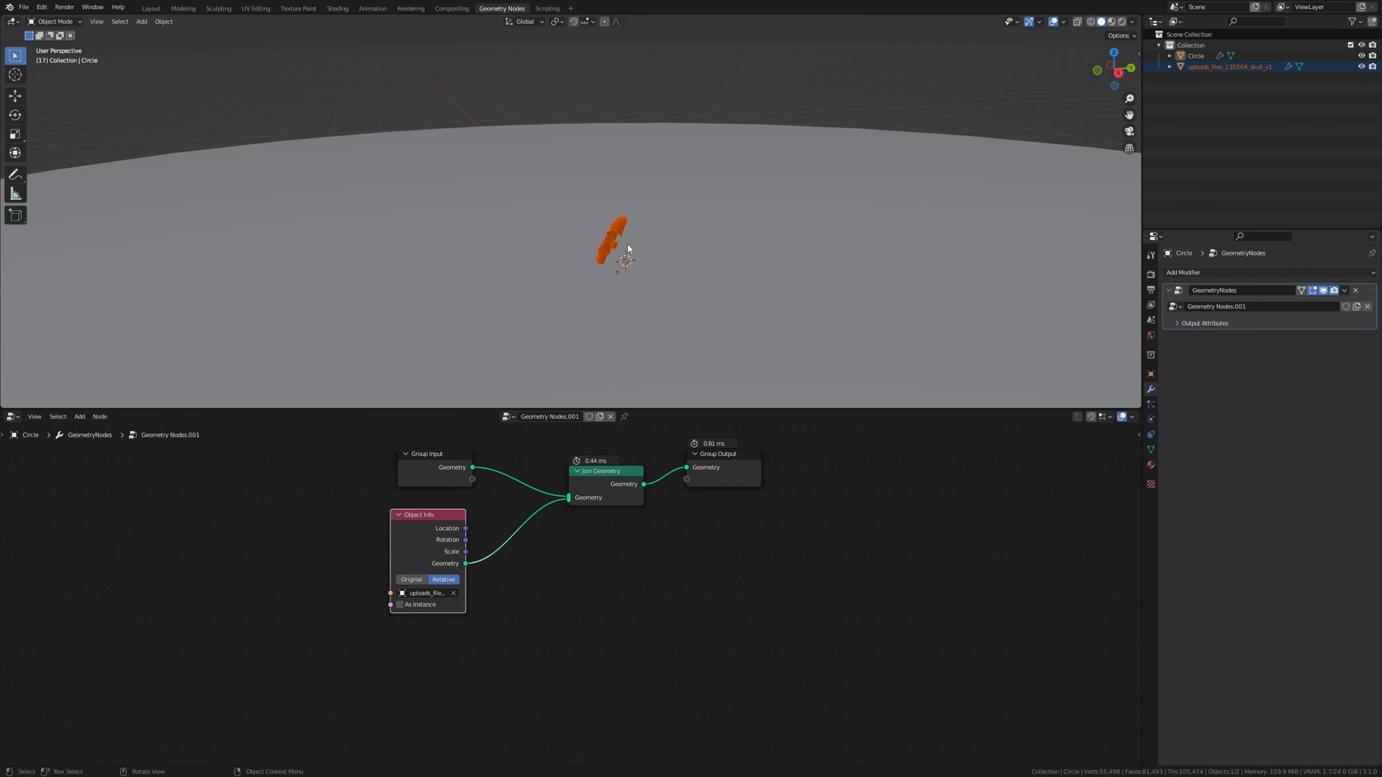
{"action": "middle_click_drag", "start_coordinate": [635, 234], "coordinate": [710, 188]}
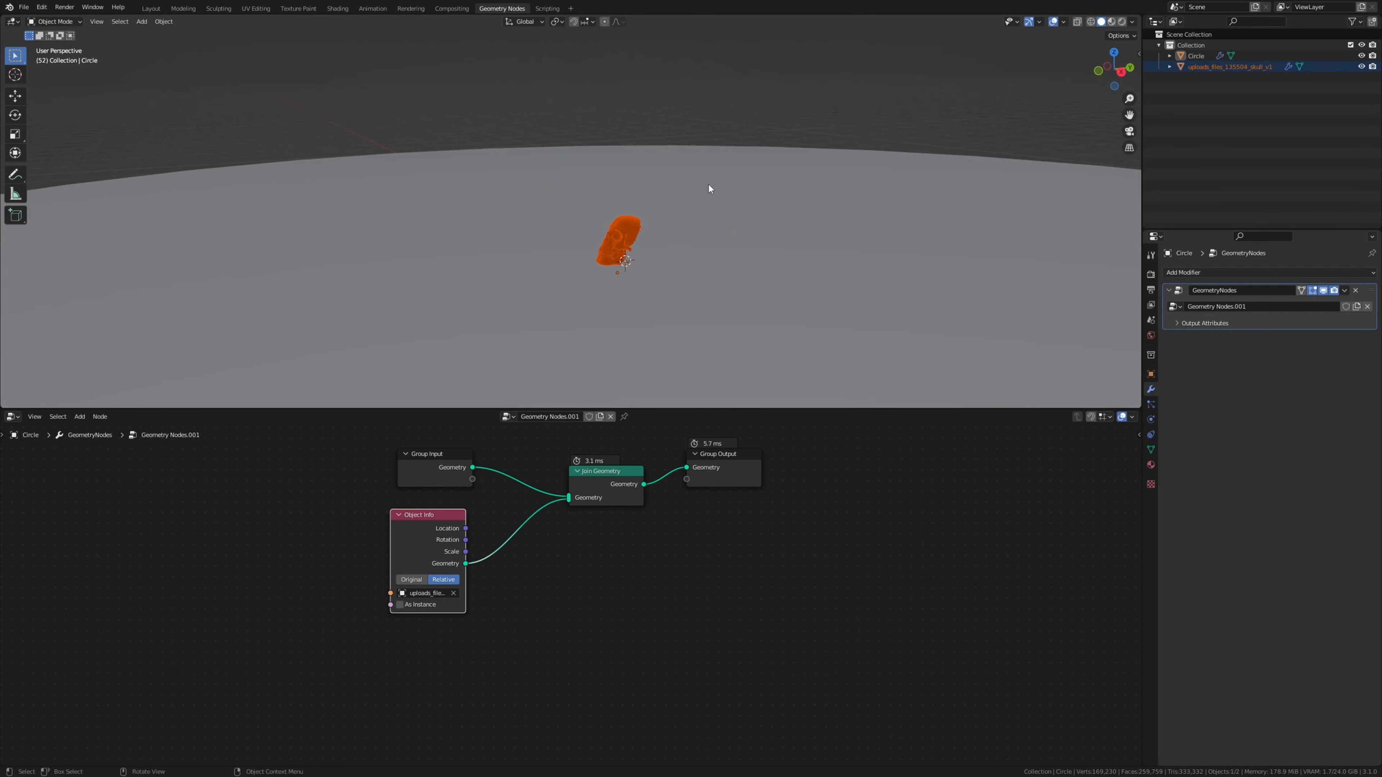
- Hide the original skull object in the viewport and inspect the node-generated skull up close
{"action": "left_click", "coordinate": [1362, 67]}
{"action": "scroll", "coordinate": [648, 253], "scroll_direction": "up", "scroll_amount": 5}
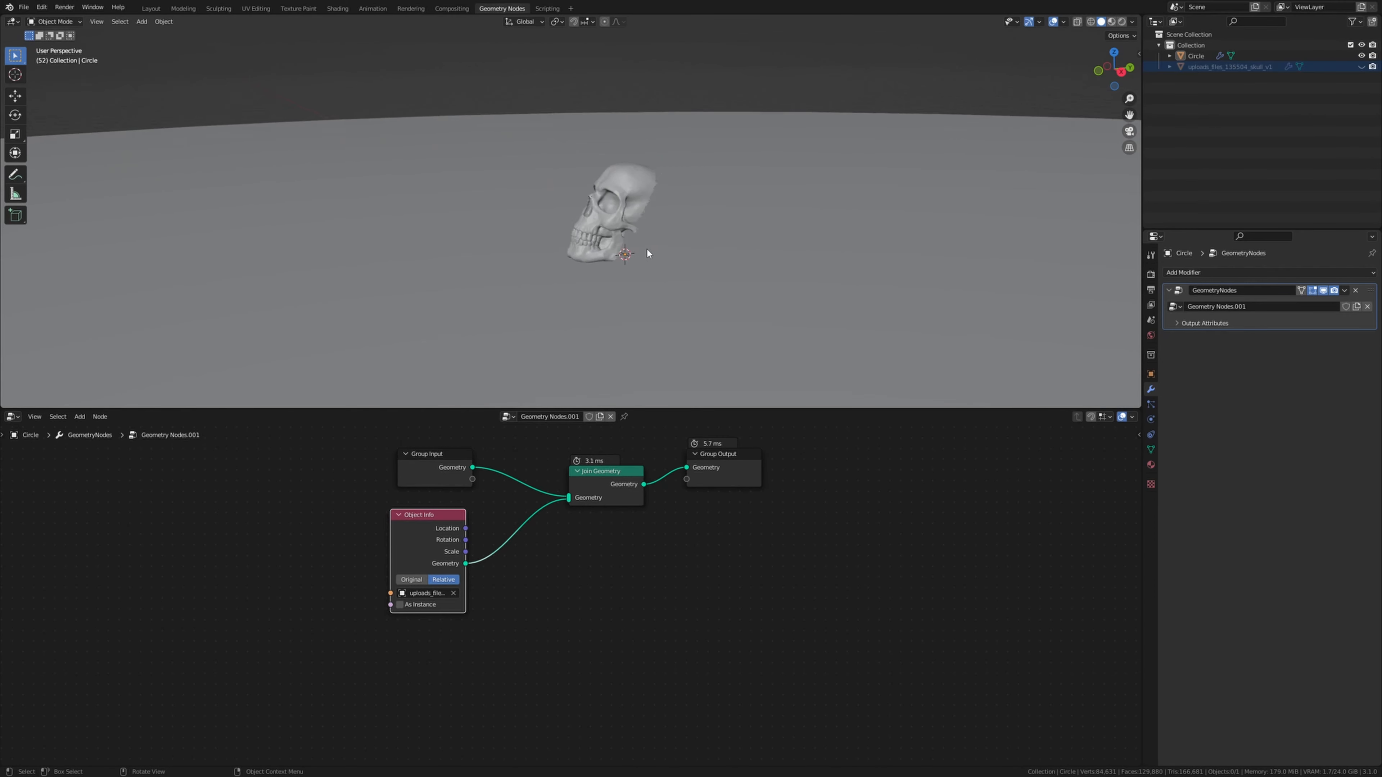
{"action": "middle_click_drag", "start_coordinate": [649, 253], "coordinate": [564, 207]}
{"action": "scroll", "coordinate": [650, 203], "scroll_direction": "up", "scroll_amount": 2}
{"action": "middle_click_drag", "start_coordinate": [651, 202], "coordinate": [678, 192]}
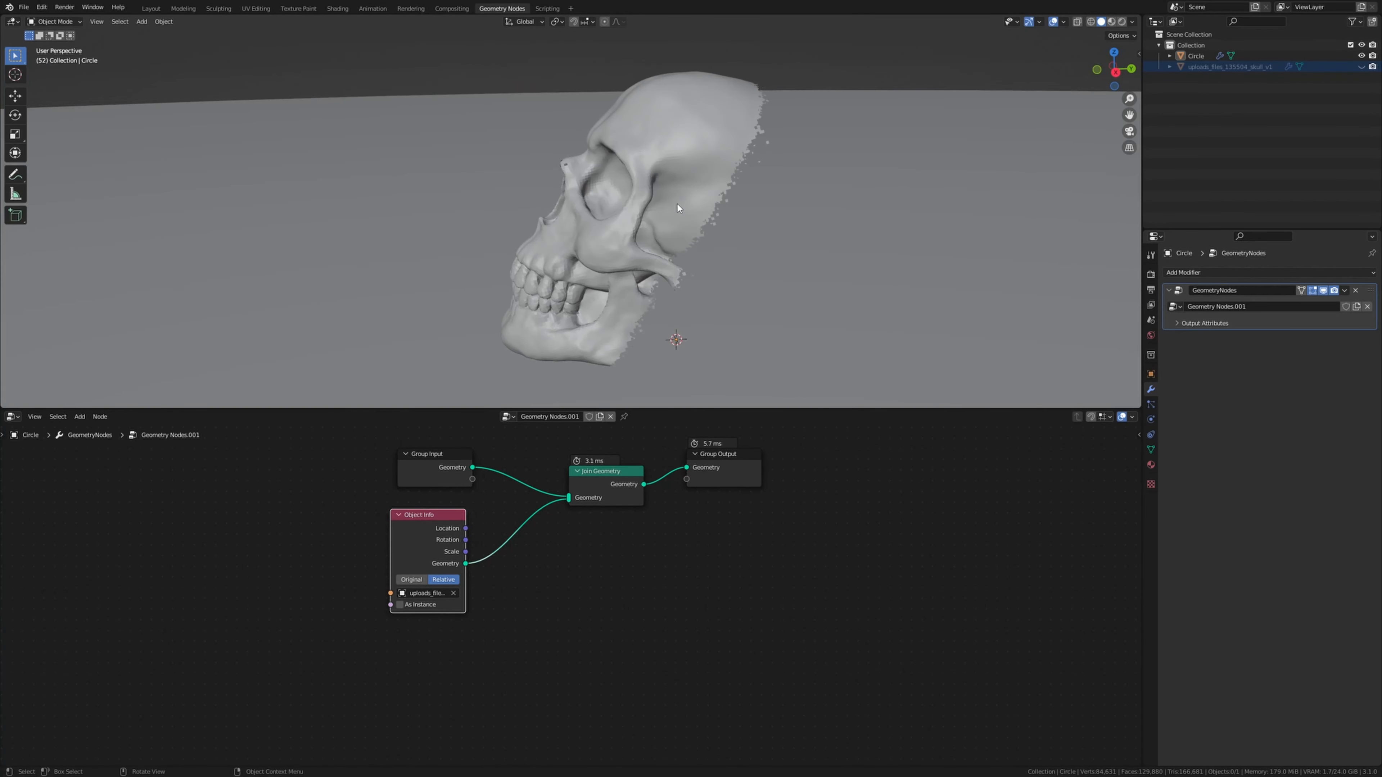
- Insert an Instance on Points node between the skull's Object Info node and Join Geometry
{"action": "left_click_drag", "start_coordinate": [428, 532], "coordinate": [303, 537]}
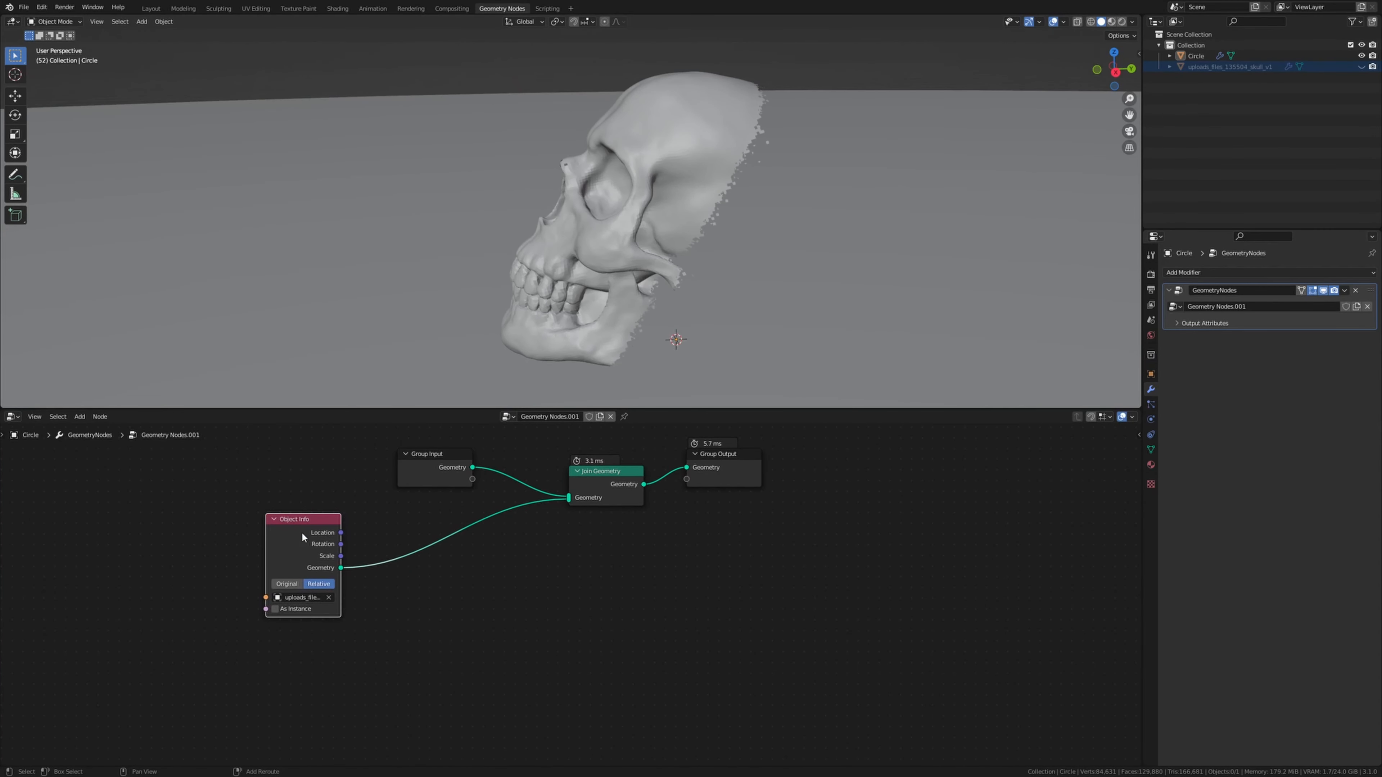
{"action": "key", "text": "shift+a"}
{"action": "left_click", "coordinate": [303, 533]}
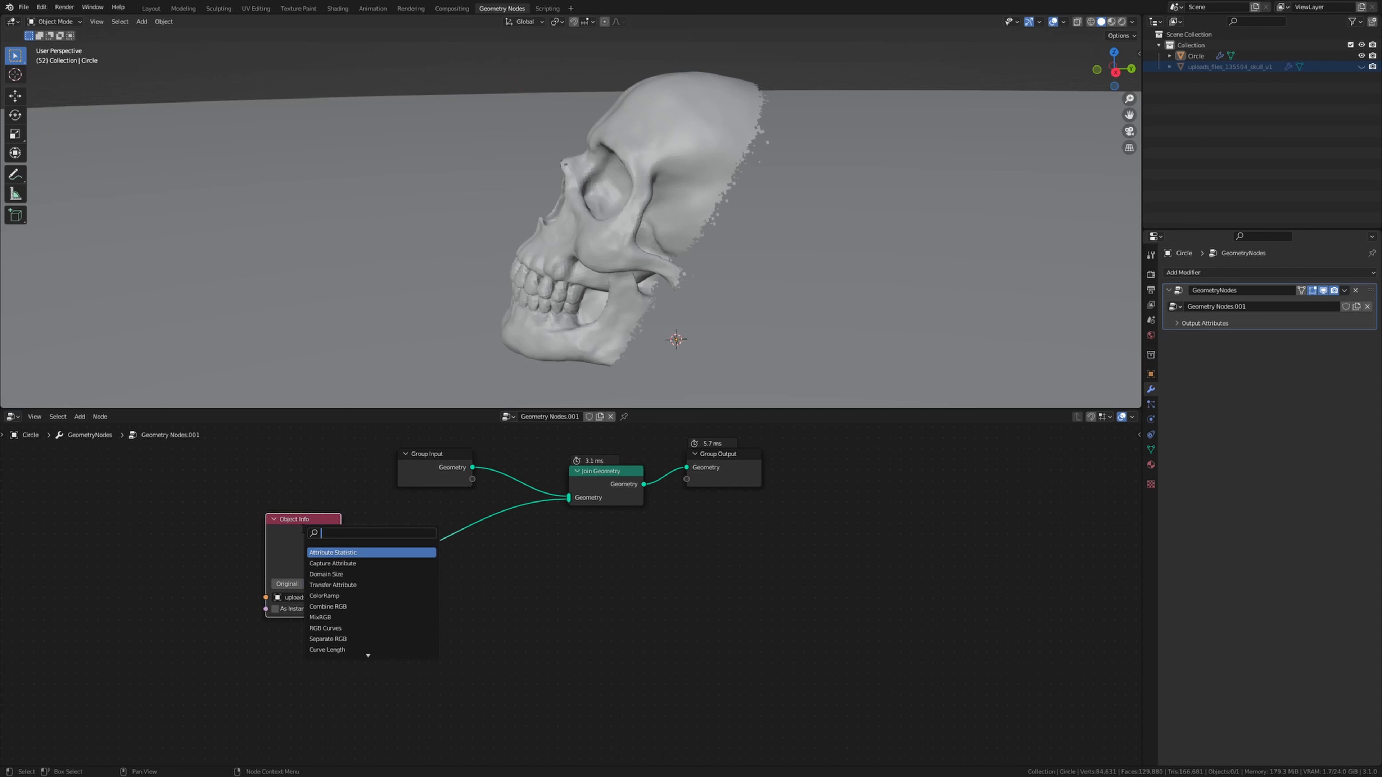
{"action": "type", "text": "ins"}
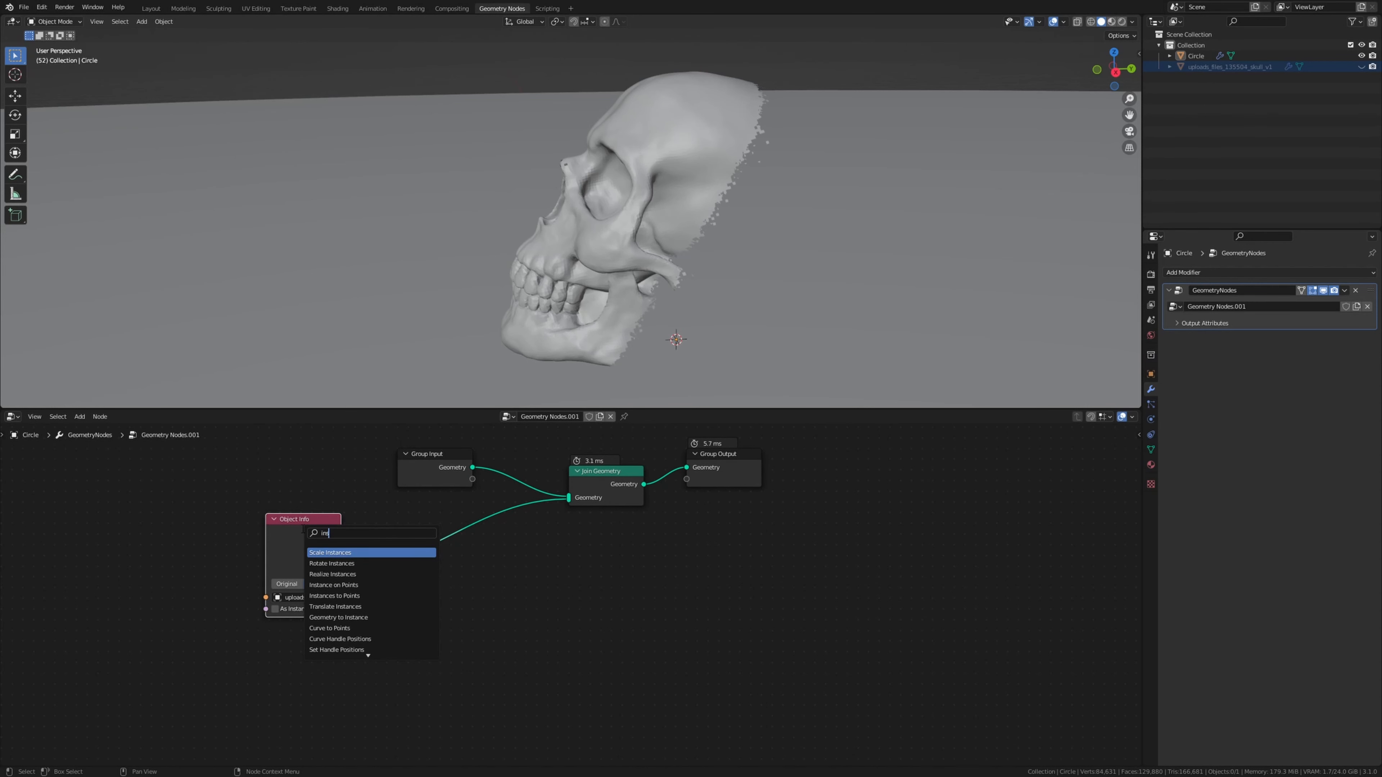
{"action": "type", "text": "tance o"}
{"action": "left_click", "coordinate": [386, 551]}
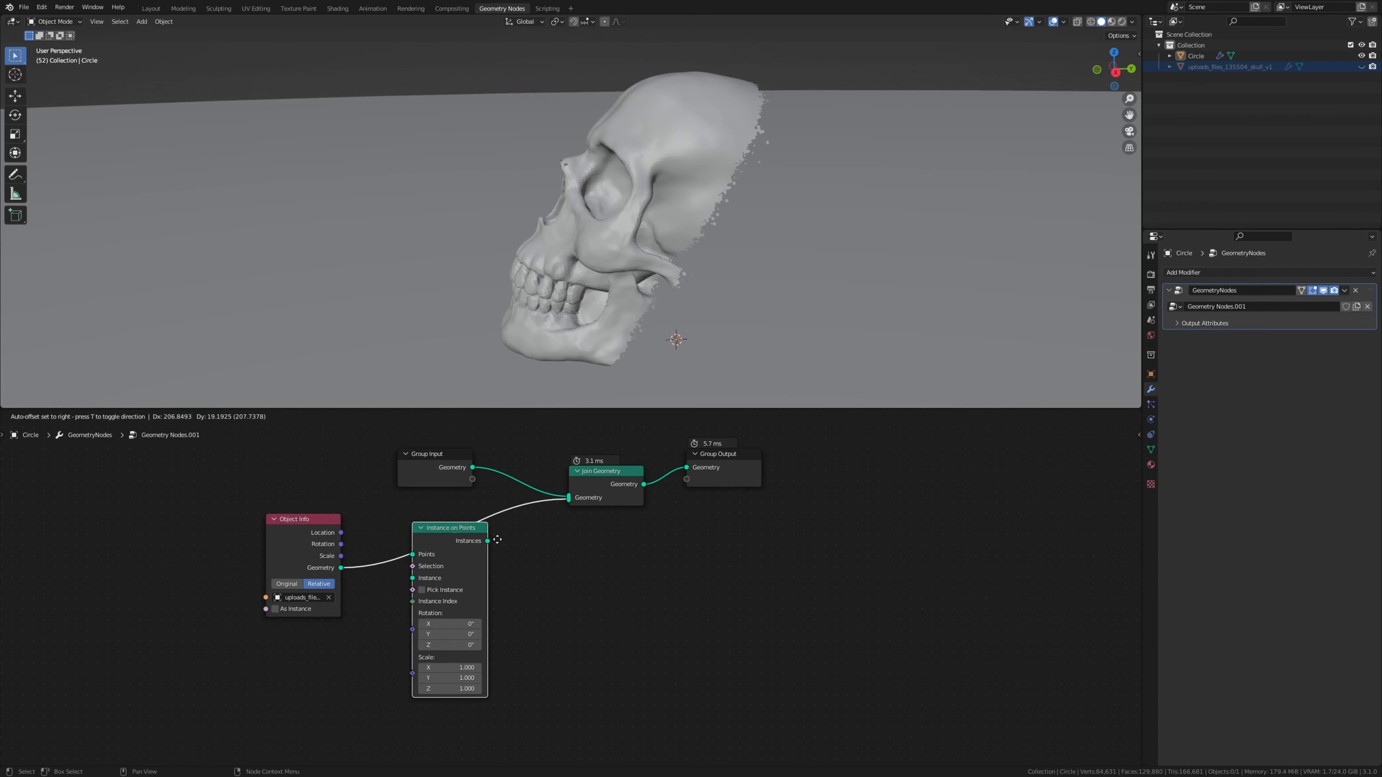
{"action": "left_click", "coordinate": [496, 539]}
- Add a Cube mesh node and connect its mesh to the Instance input of Instance on Points
{"action": "middle_click_drag", "start_coordinate": [373, 580], "coordinate": [469, 523]}
{"action": "key", "text": "shift+a"}
{"action": "type", "text": "c"}
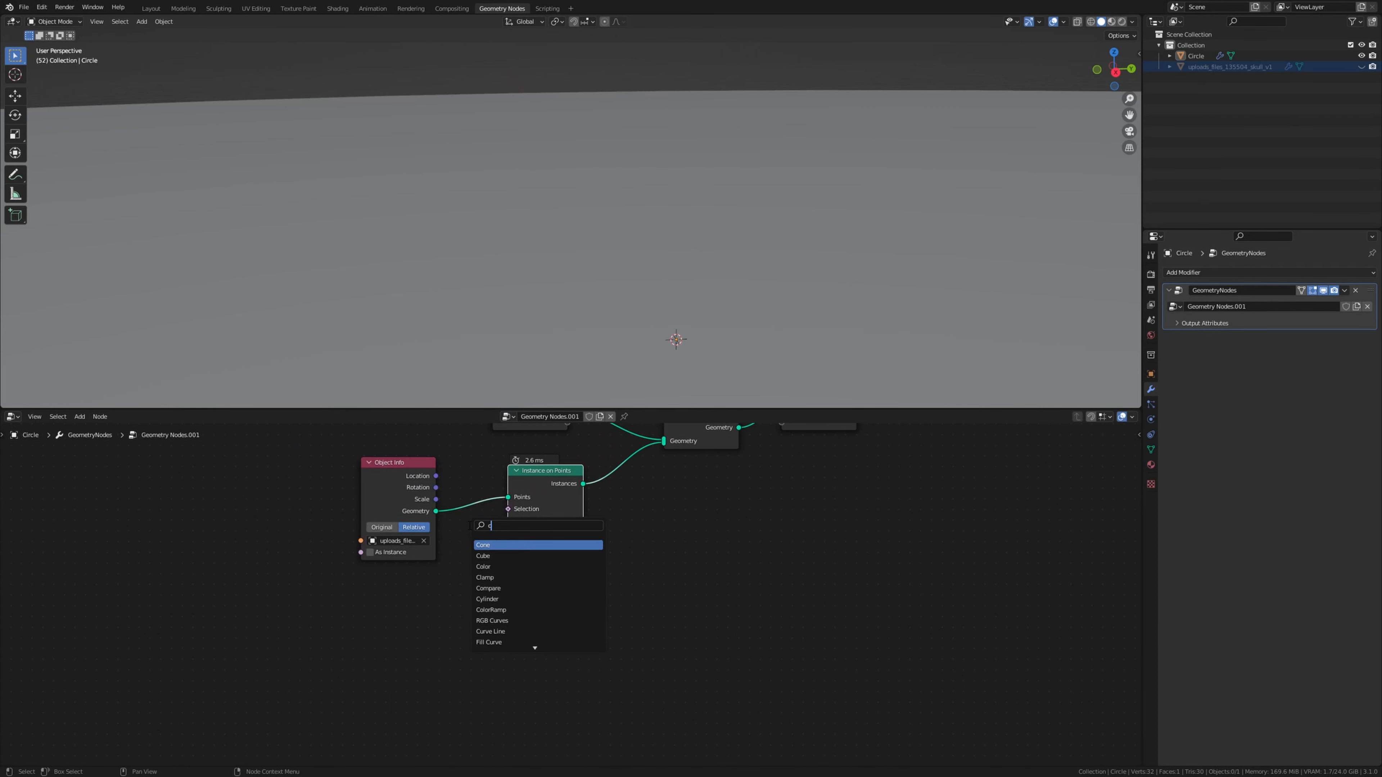
{"action": "type", "text": "ub"}
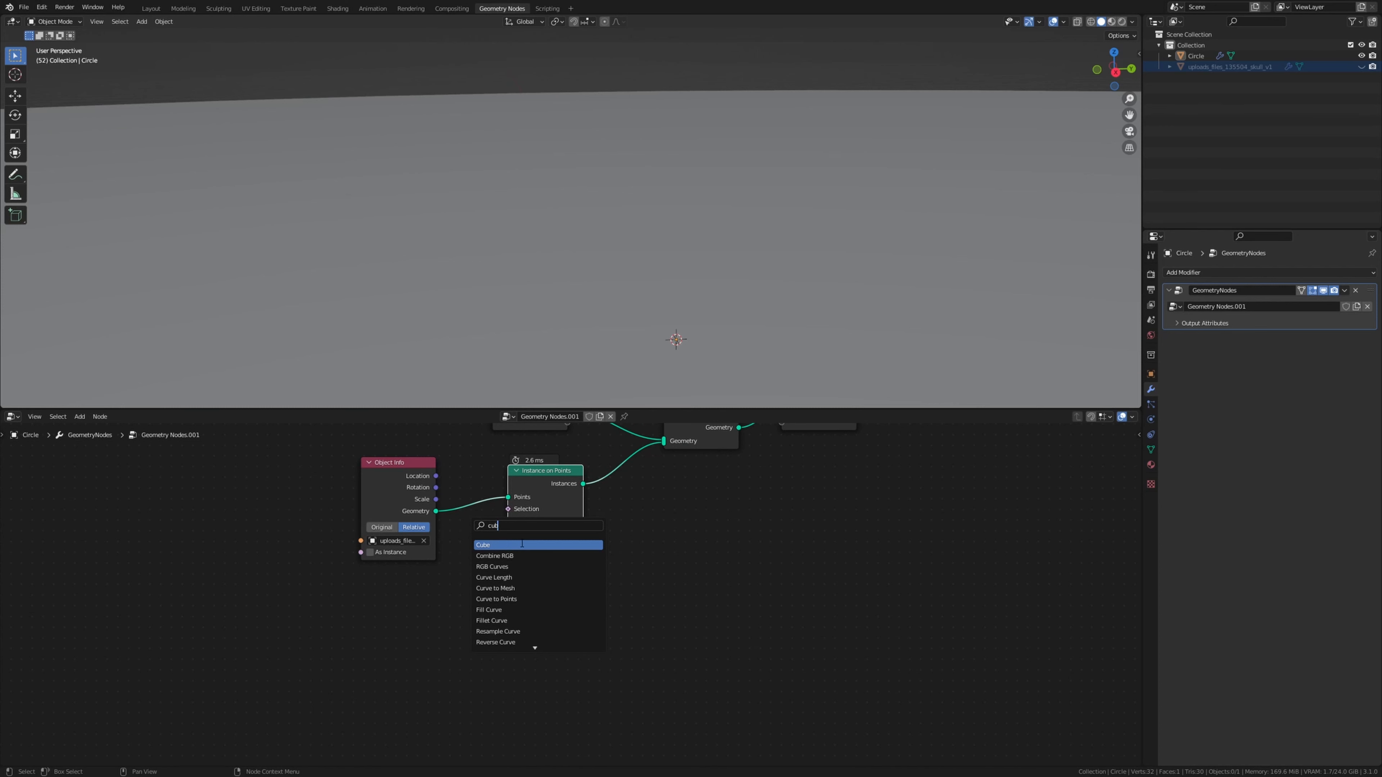
{"action": "left_click", "coordinate": [522, 545]}
{"action": "left_click", "coordinate": [299, 602]}
{"action": "left_click_drag", "start_coordinate": [287, 610], "coordinate": [468, 545]}
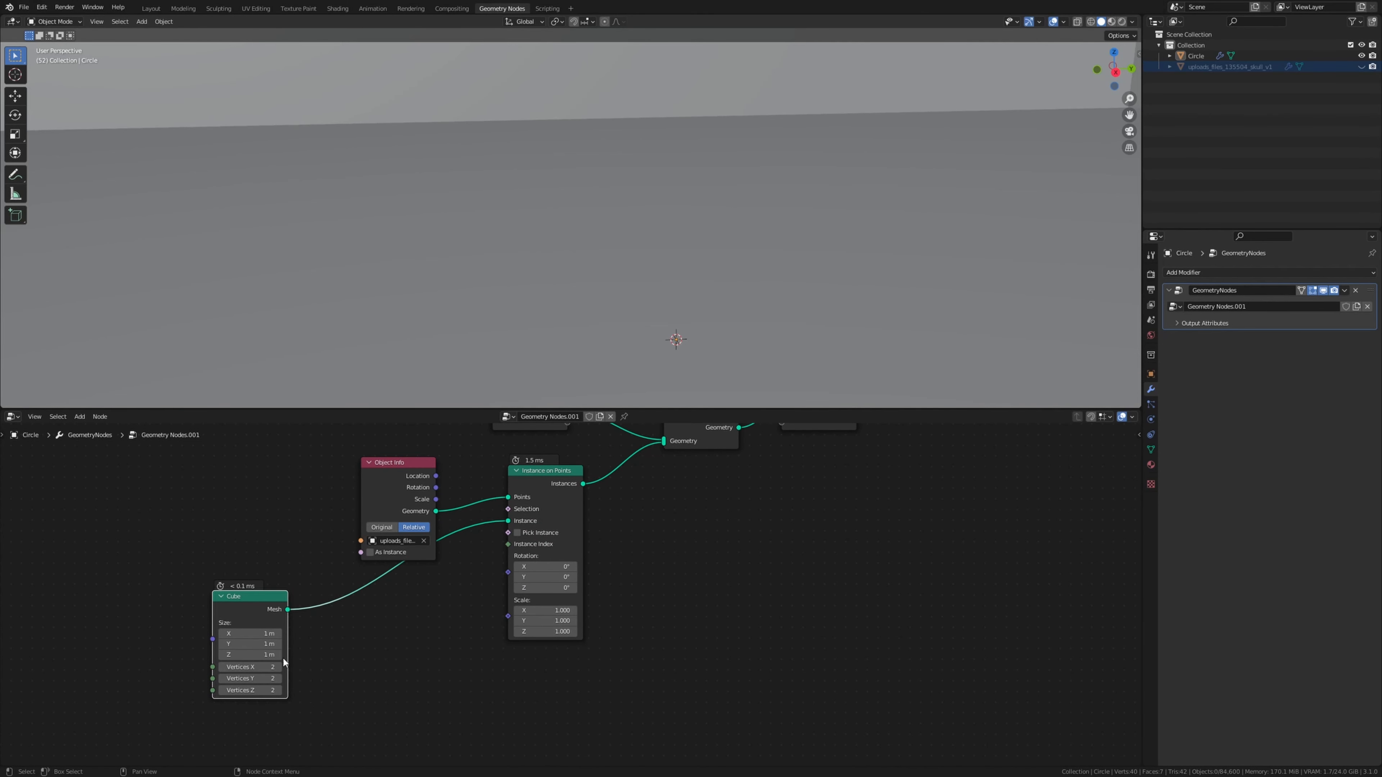
- Set the Cube node's X, Y and Z size to 0.025 m
{"action": "left_click_drag", "start_coordinate": [260, 634], "coordinate": [260, 655]}
{"action": "type", "text": "0.025"}
{"action": "key", "text": "Return"}
- Set the Cube node's X, Y and Z size to 0.001 m and check the instances on the skull up close
{"action": "middle_click_drag", "start_coordinate": [305, 153], "coordinate": [415, 172]}
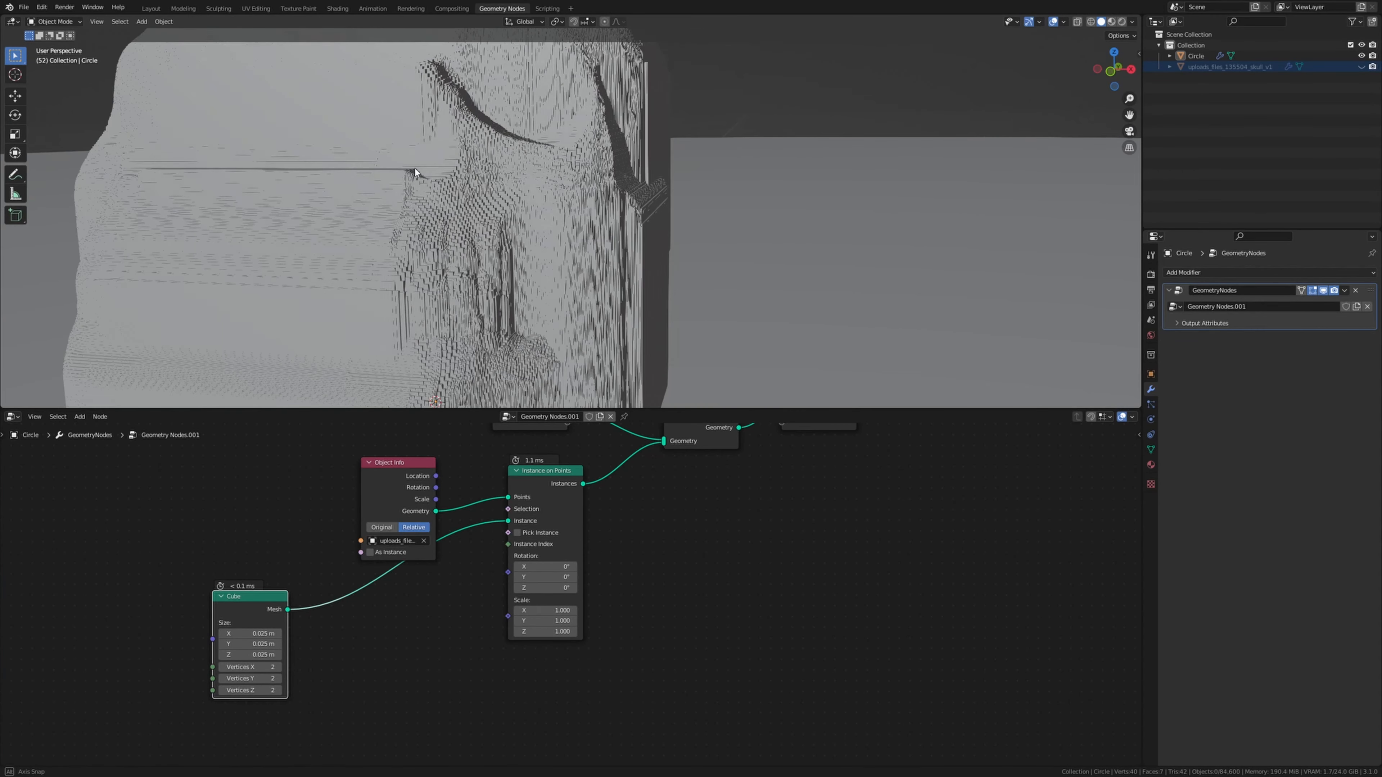
{"action": "left_click_drag", "start_coordinate": [261, 634], "coordinate": [260, 655]}
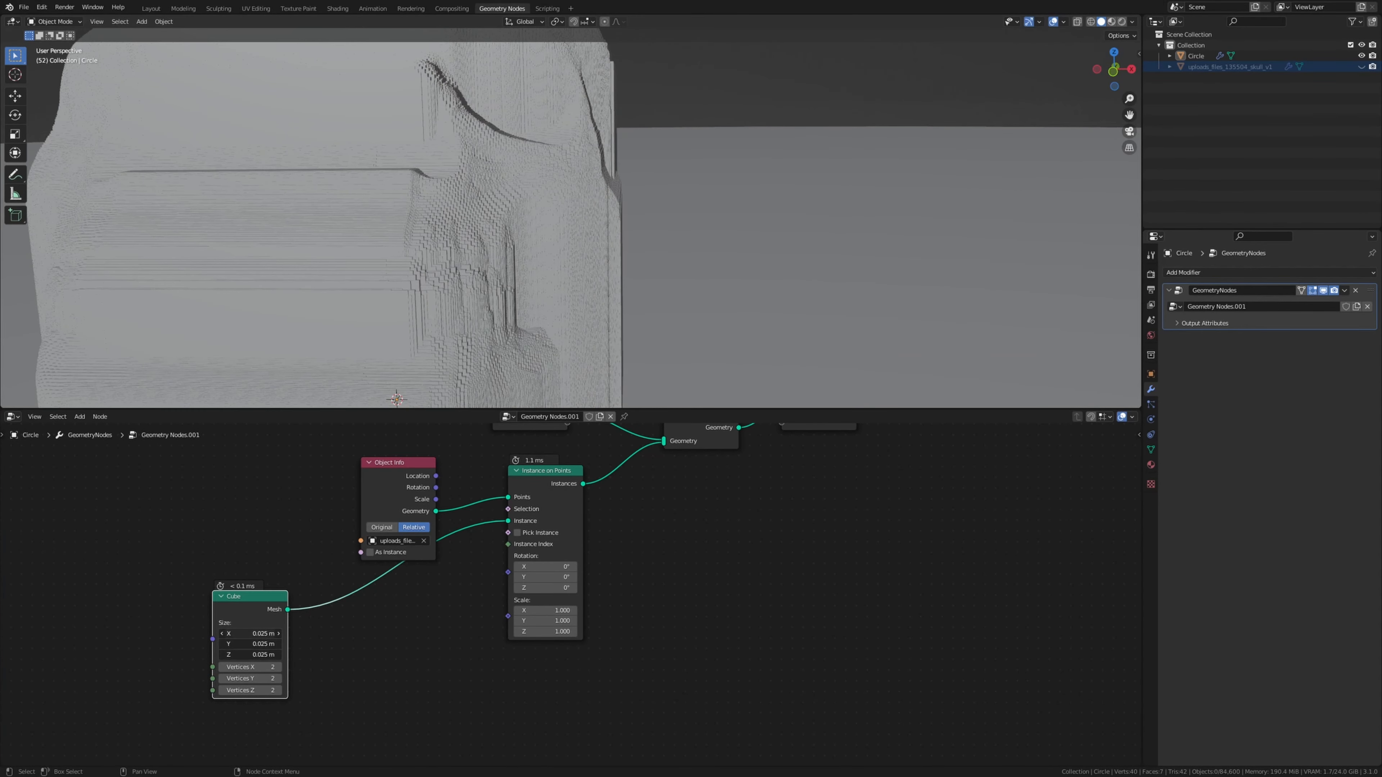
{"action": "type", "text": ".001"}
{"action": "key", "text": "Return"}
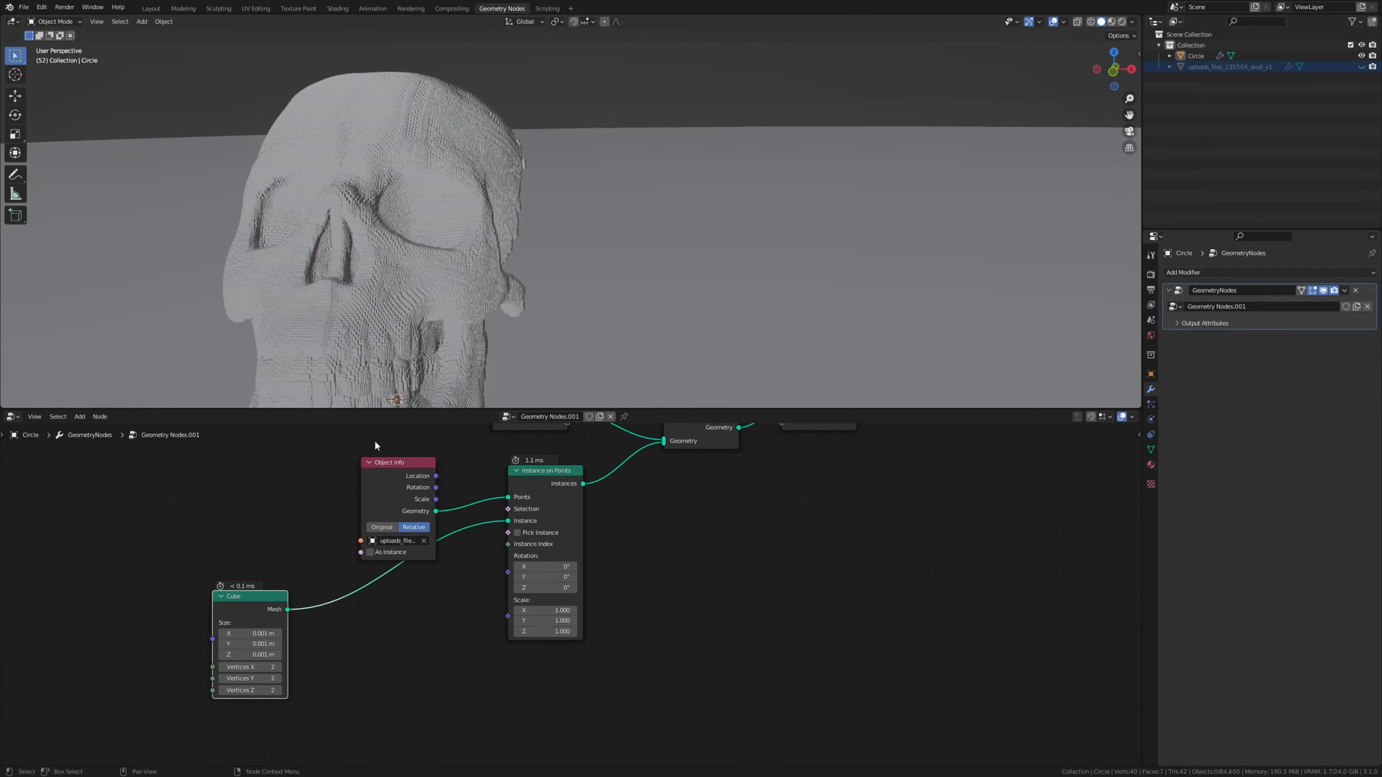
{"action": "mouse_move", "coordinate": [392, 305]}
{"action": "middle_mouse_down"}
{"action": "mouse_move", "coordinate": [400, 252]}
{"action": "mouse_move", "coordinate": [468, 228]}
{"action": "mouse_move", "coordinate": [381, 327]}
{"action": "middle_mouse_up"}
{"action": "scroll", "coordinate": [400, 251], "scroll_direction": "up", "scroll_amount": 3}
{"action": "scroll", "coordinate": [400, 249], "scroll_direction": "up", "scroll_amount": 3}
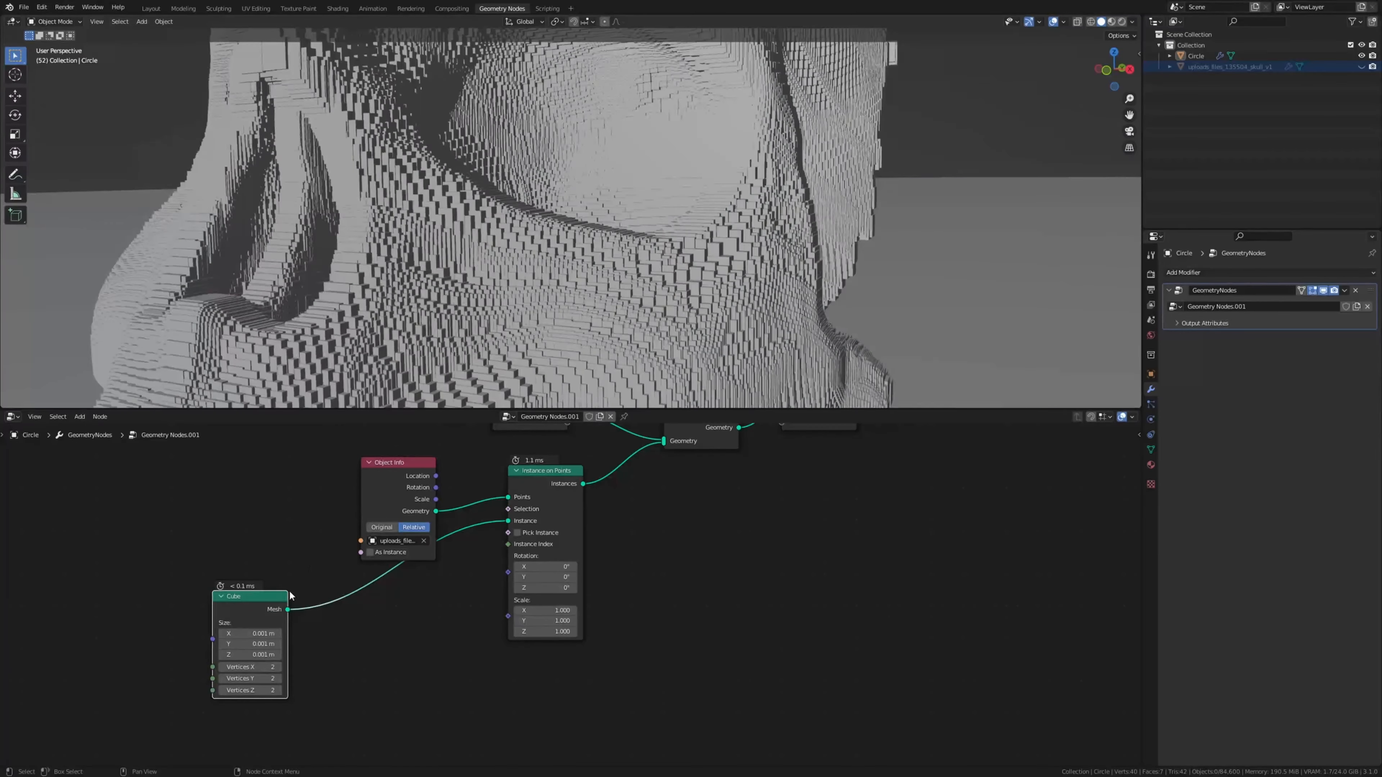
- Set the Cube node's X, Y and Z size to 0.0001 m
{"action": "left_click_drag", "start_coordinate": [261, 634], "coordinate": [264, 654]}
{"action": "type", "text": "."}
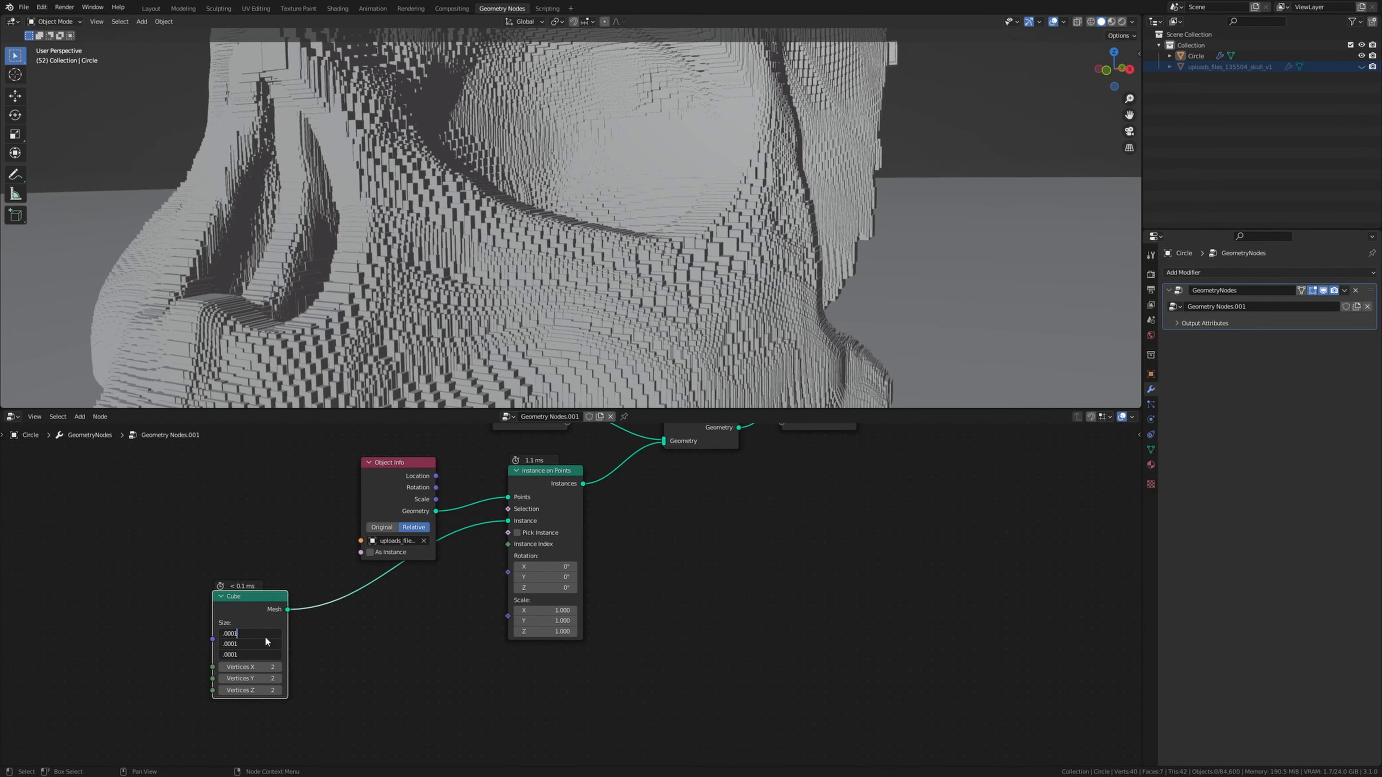
{"action": "key", "text": "Return"}
{"action": "mouse_move", "coordinate": [490, 303]}
{"action": "middle_mouse_down"}
{"action": "mouse_move", "coordinate": [459, 289]}
{"action": "mouse_move", "coordinate": [506, 307]}
{"action": "middle_mouse_up"}
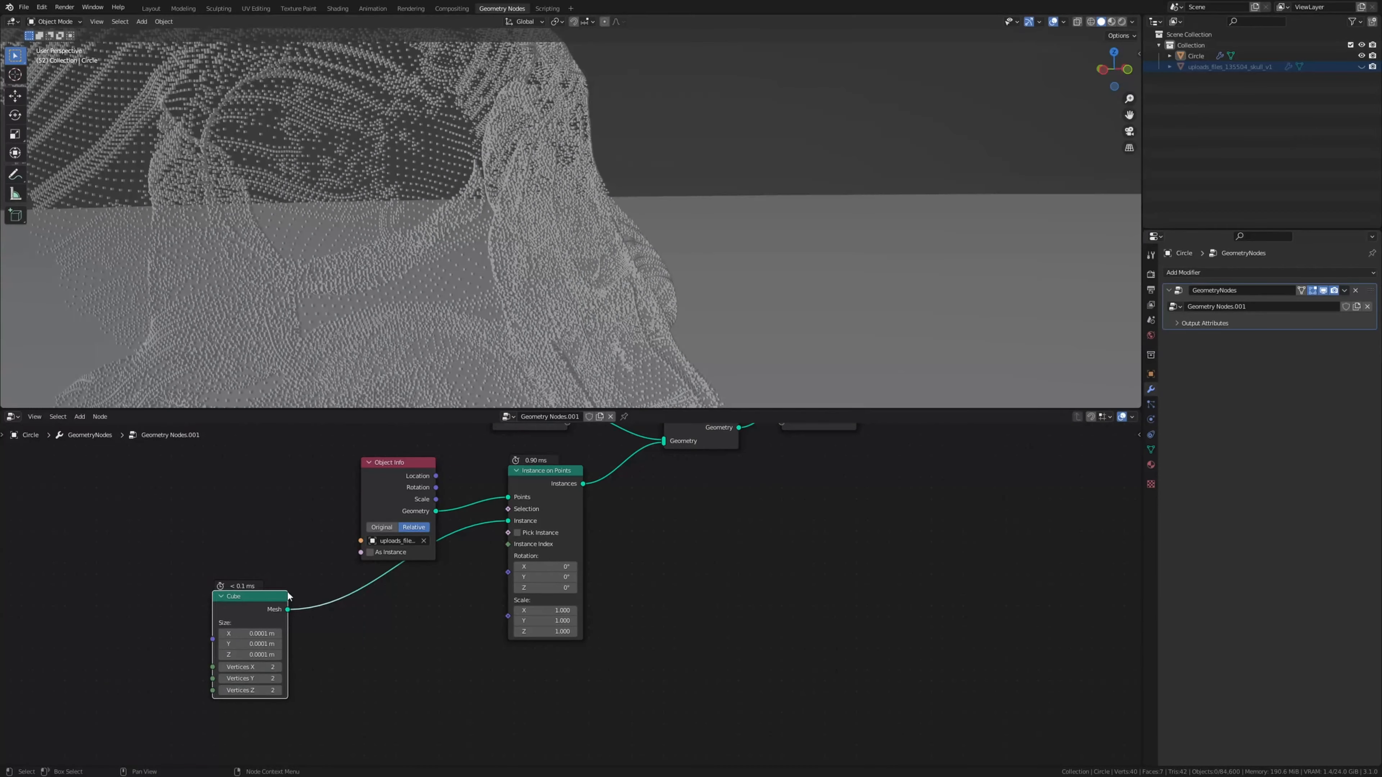
- Duplicate the Cube node and place the copy below the original
{"action": "middle_click_drag", "start_coordinate": [287, 594], "coordinate": [314, 559]}
{"action": "key", "text": "shift+d"}
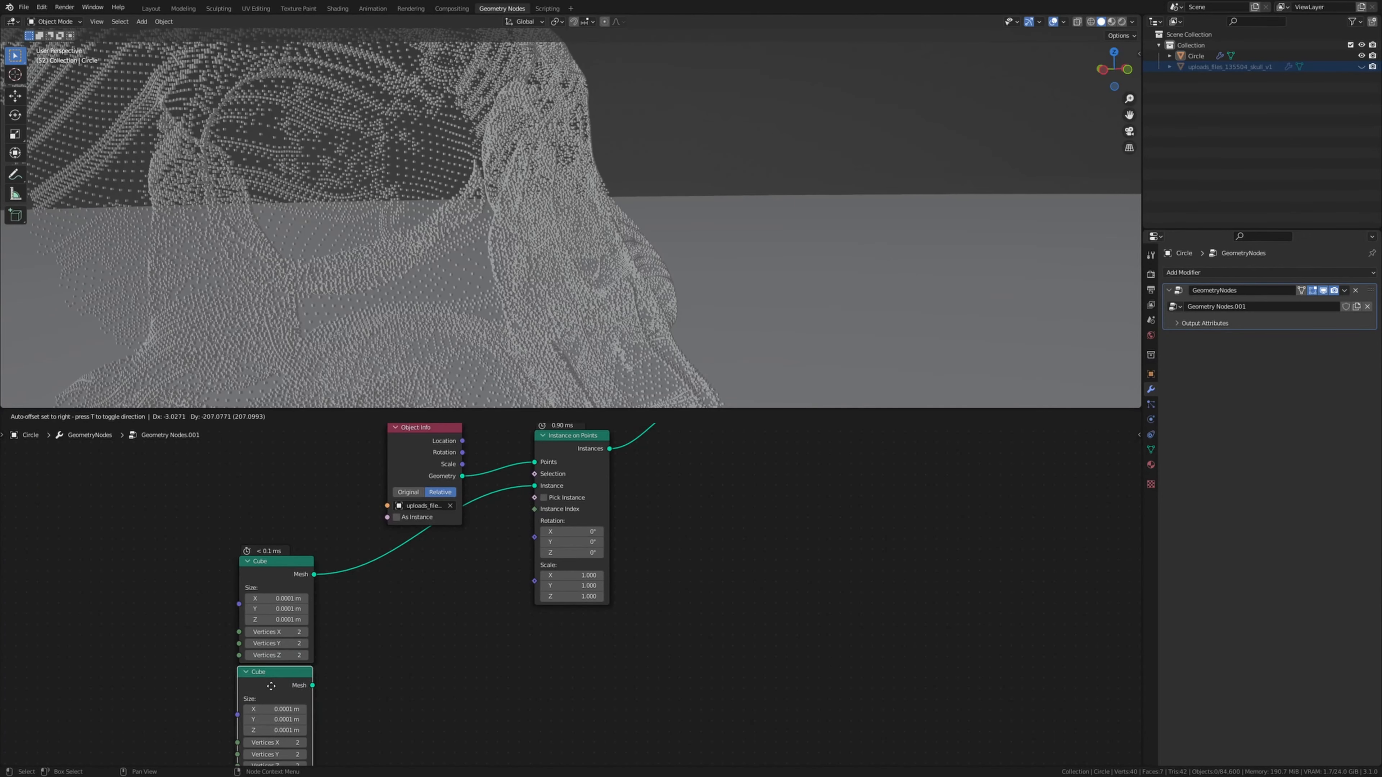
{"action": "left_click", "coordinate": [271, 686]}
- Insert a duplicate Join Geometry node between the first Cube and Instance on Points, and connect the second Cube's mesh to it
{"action": "middle_click_drag", "start_coordinate": [737, 406], "coordinate": [686, 450]}
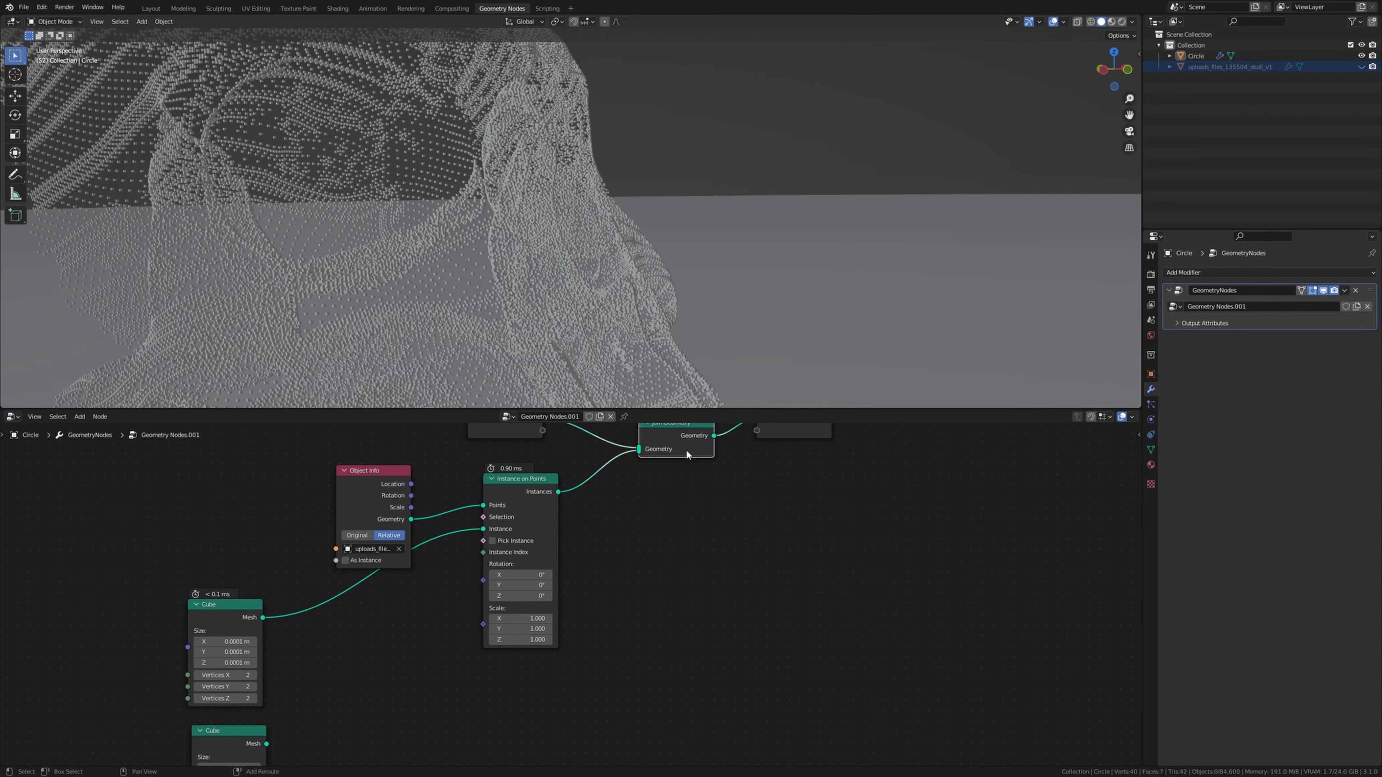
{"action": "key", "text": "shift+d"}
{"action": "left_click", "coordinate": [358, 615]}
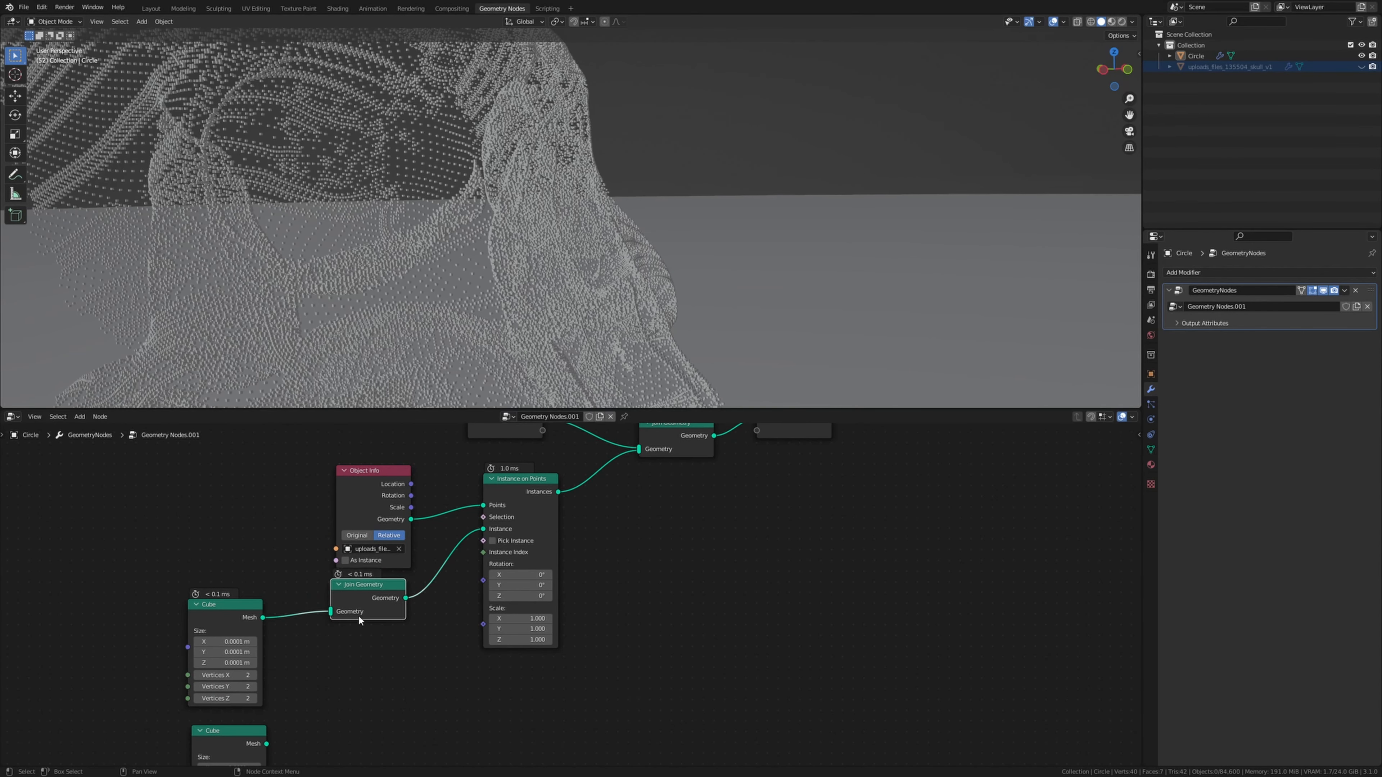
{"action": "left_click_drag", "start_coordinate": [359, 620], "coordinate": [363, 639]}
{"action": "left_click_drag", "start_coordinate": [266, 744], "coordinate": [335, 630]}
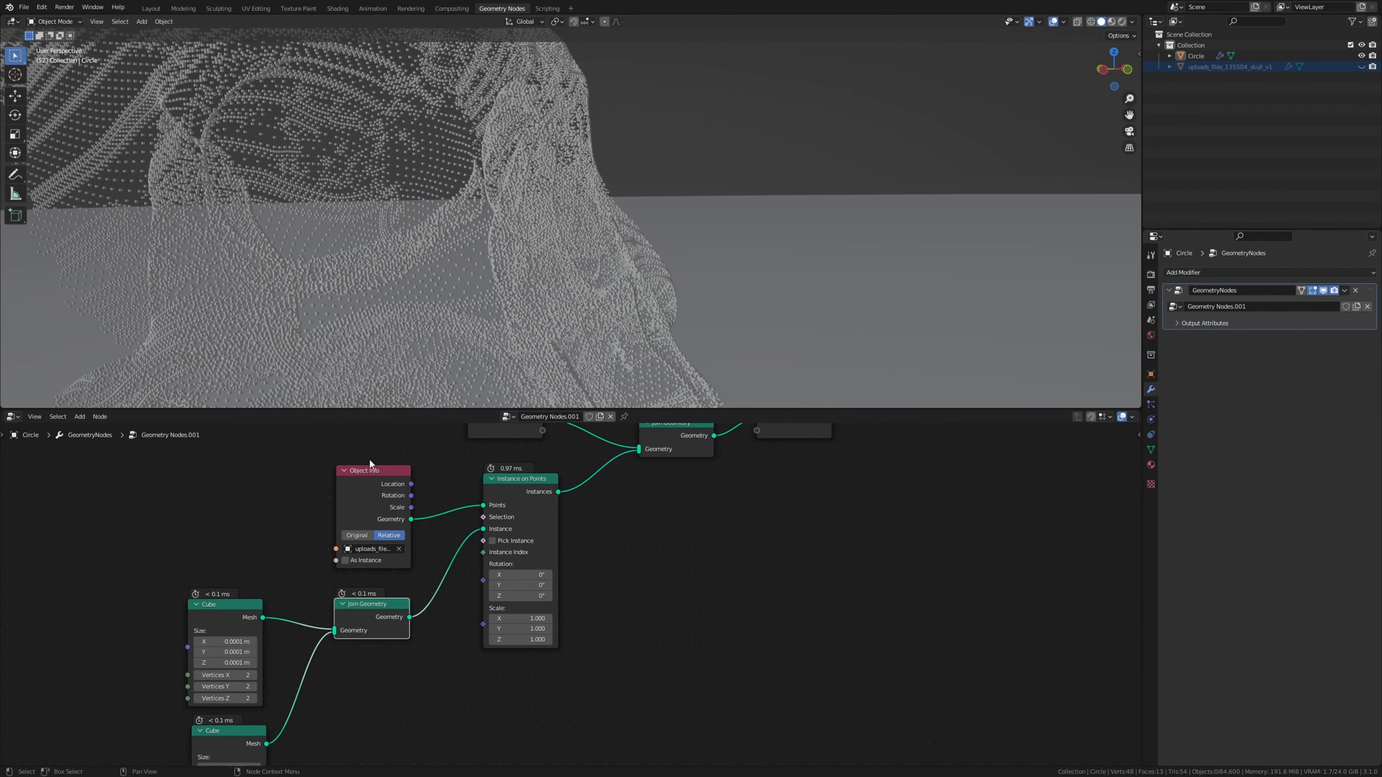
- Stretch the second Cube node to a Z size of 0.0401 m
{"action": "mouse_move", "coordinate": [310, 244]}
{"action": "middle_mouse_down", "text": "shift"}
{"action": "mouse_move", "coordinate": [409, 184]}
{"action": "mouse_move", "coordinate": [324, 240]}
{"action": "middle_mouse_up", "text": "shift"}
{"action": "middle_click_drag", "start_coordinate": [266, 669], "coordinate": [368, 503]}
{"action": "scroll", "coordinate": [338, 591], "scroll_direction": "up", "scroll_amount": 5}
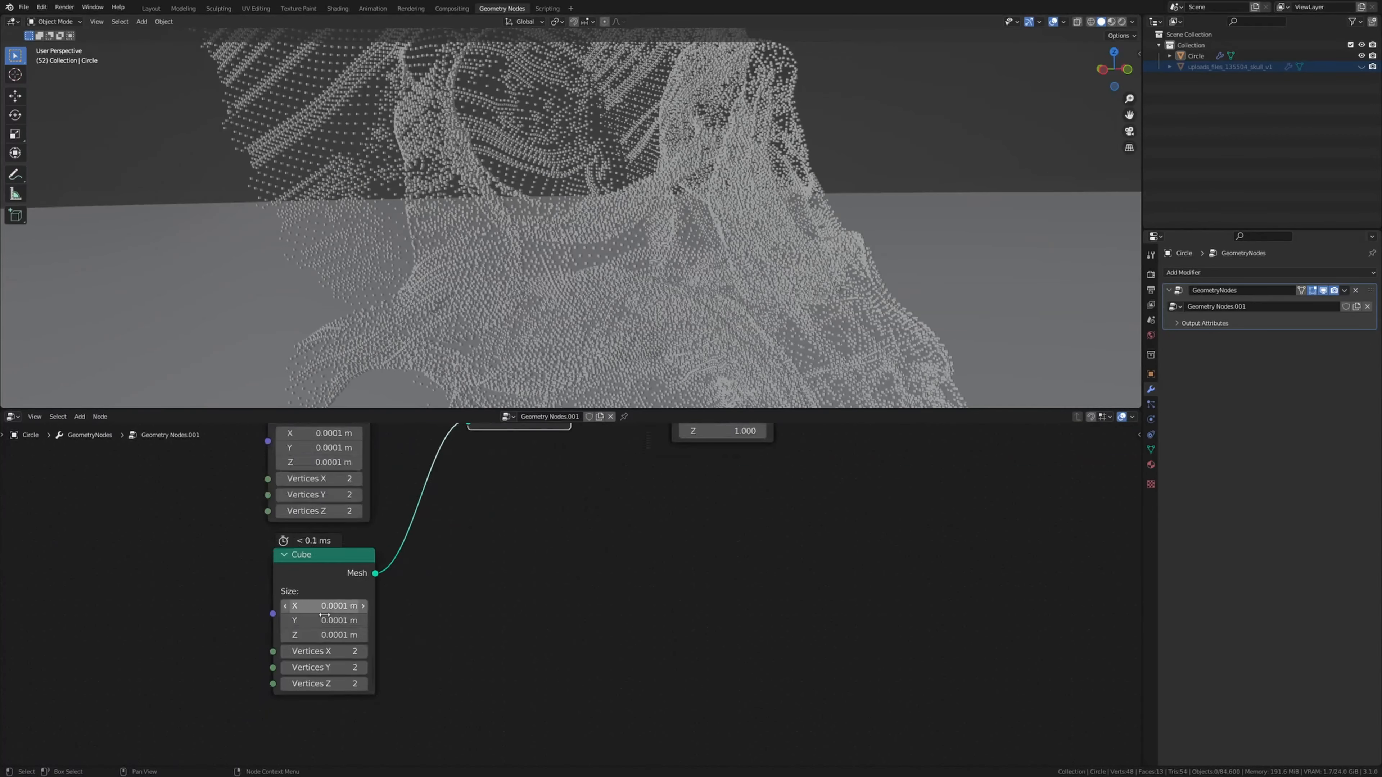
{"action": "left_click", "coordinate": [343, 637]}
{"action": "mouse_move", "coordinate": [342, 637]}
{"action": "left_mouse_down"}
{"action": "mouse_move", "coordinate": [381, 638]}
{"action": "mouse_move", "coordinate": [341, 637]}
{"action": "mouse_move", "coordinate": [362, 637]}
{"action": "left_mouse_up"}
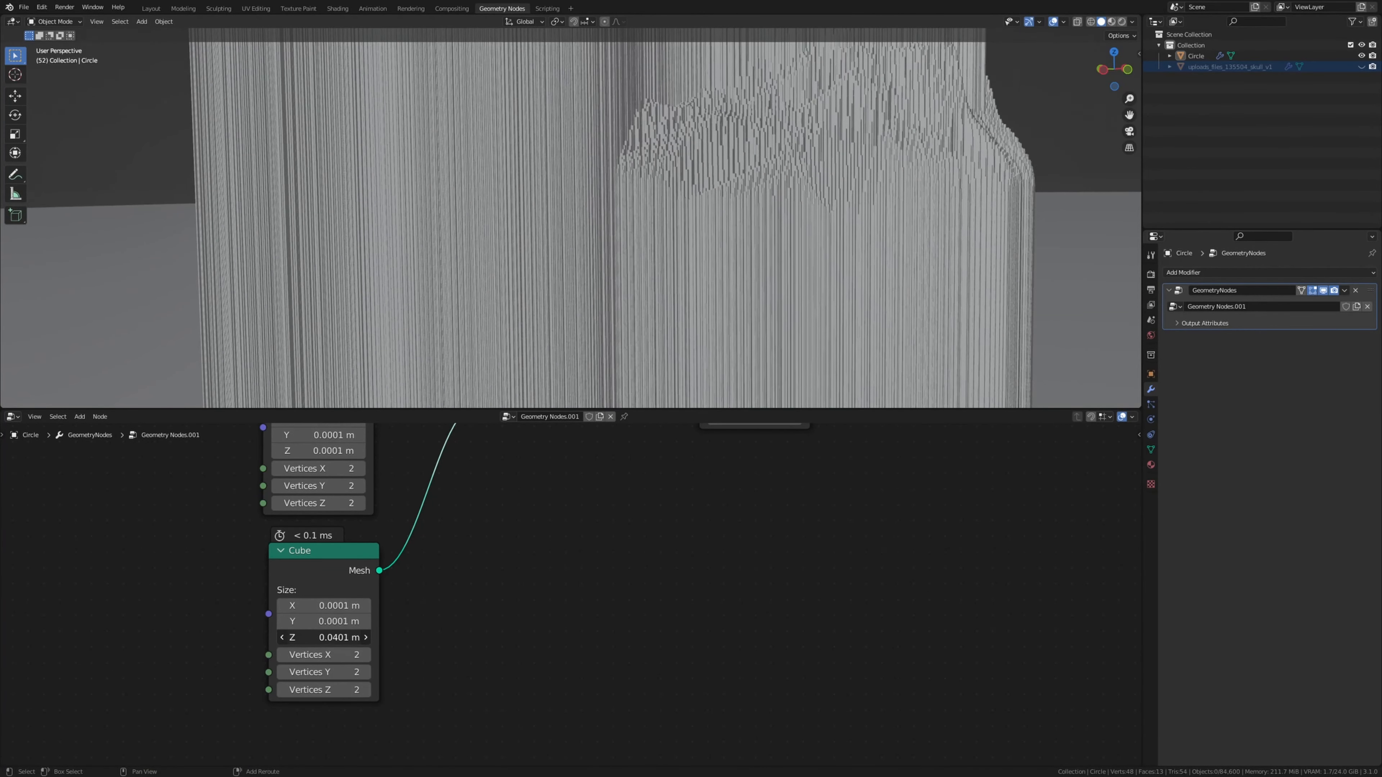
- Move the second Cube node aside and insert a Transform node between it and Join Geometry
{"action": "middle_click_drag", "start_coordinate": [344, 572], "coordinate": [331, 612]}
{"action": "left_click_drag", "start_coordinate": [331, 611], "coordinate": [192, 638]}
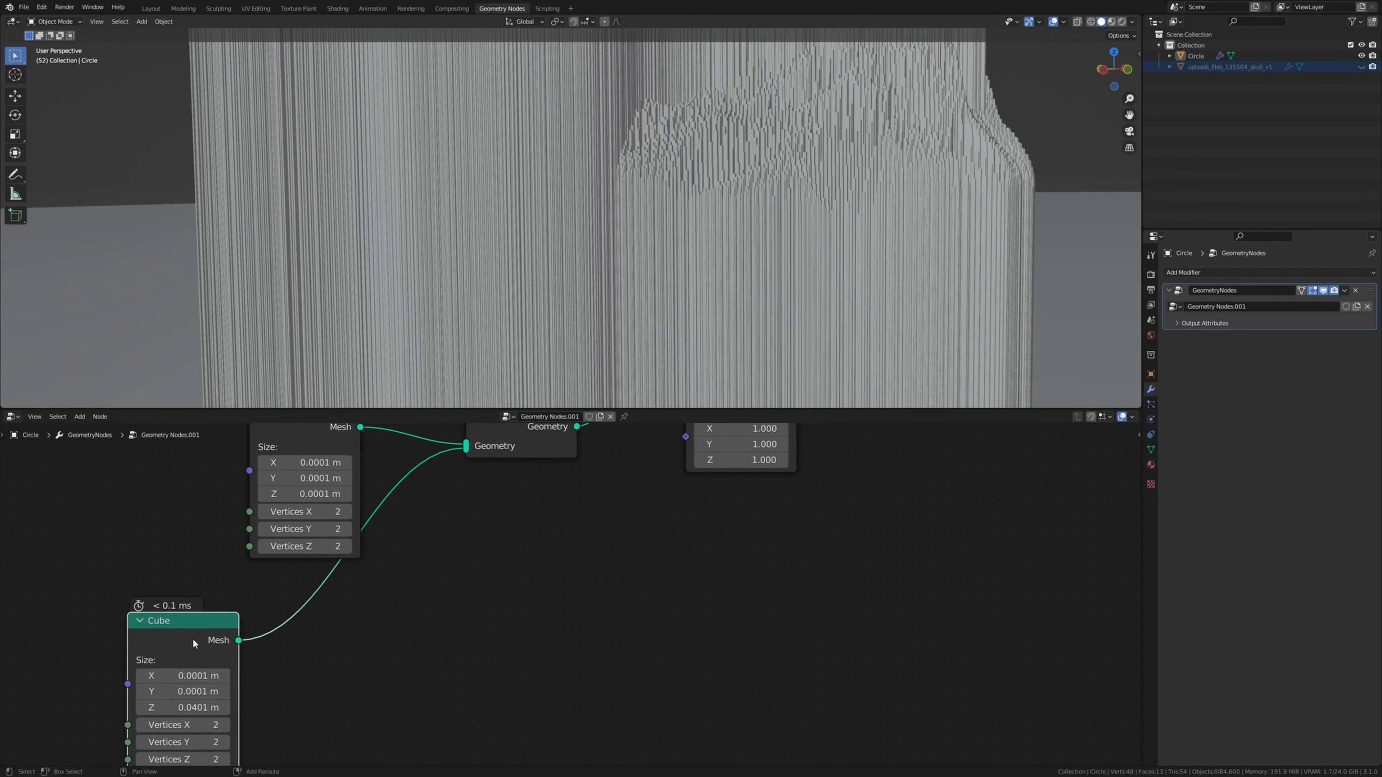
{"action": "key", "text": "shift+a"}
{"action": "left_click", "coordinate": [192, 558]}
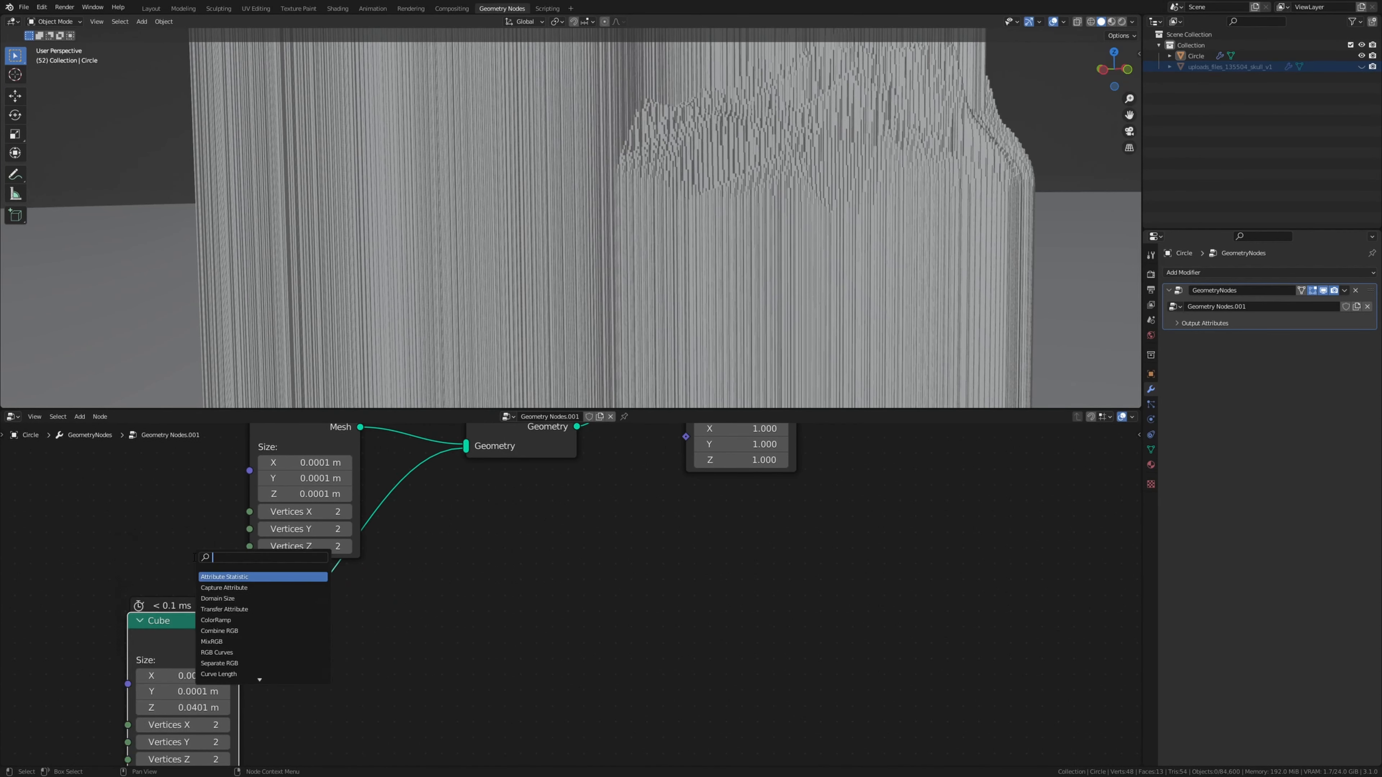
{"action": "type", "text": "tra"}
{"action": "left_click", "coordinate": [242, 577]}
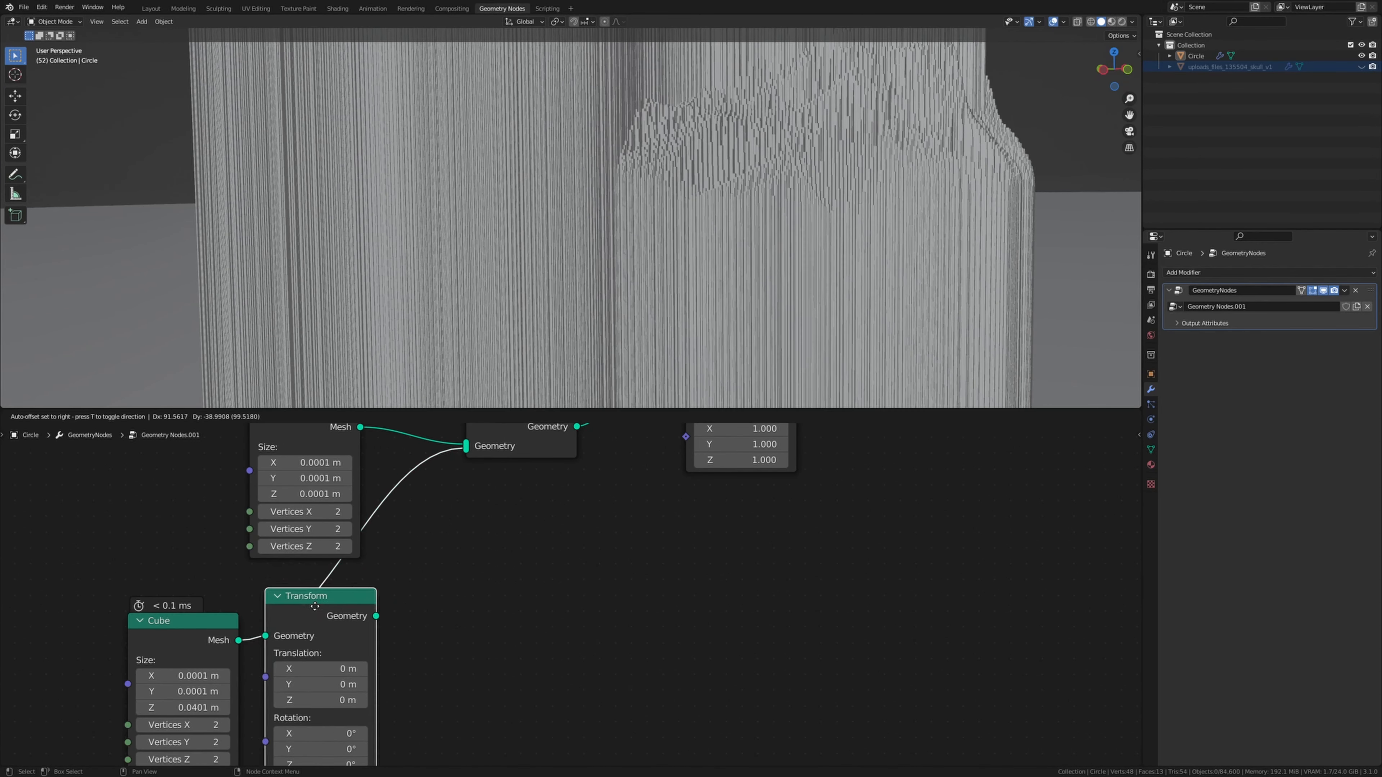
{"action": "left_click", "coordinate": [430, 589]}
{"action": "middle_click_drag", "start_coordinate": [429, 589], "coordinate": [447, 561]}
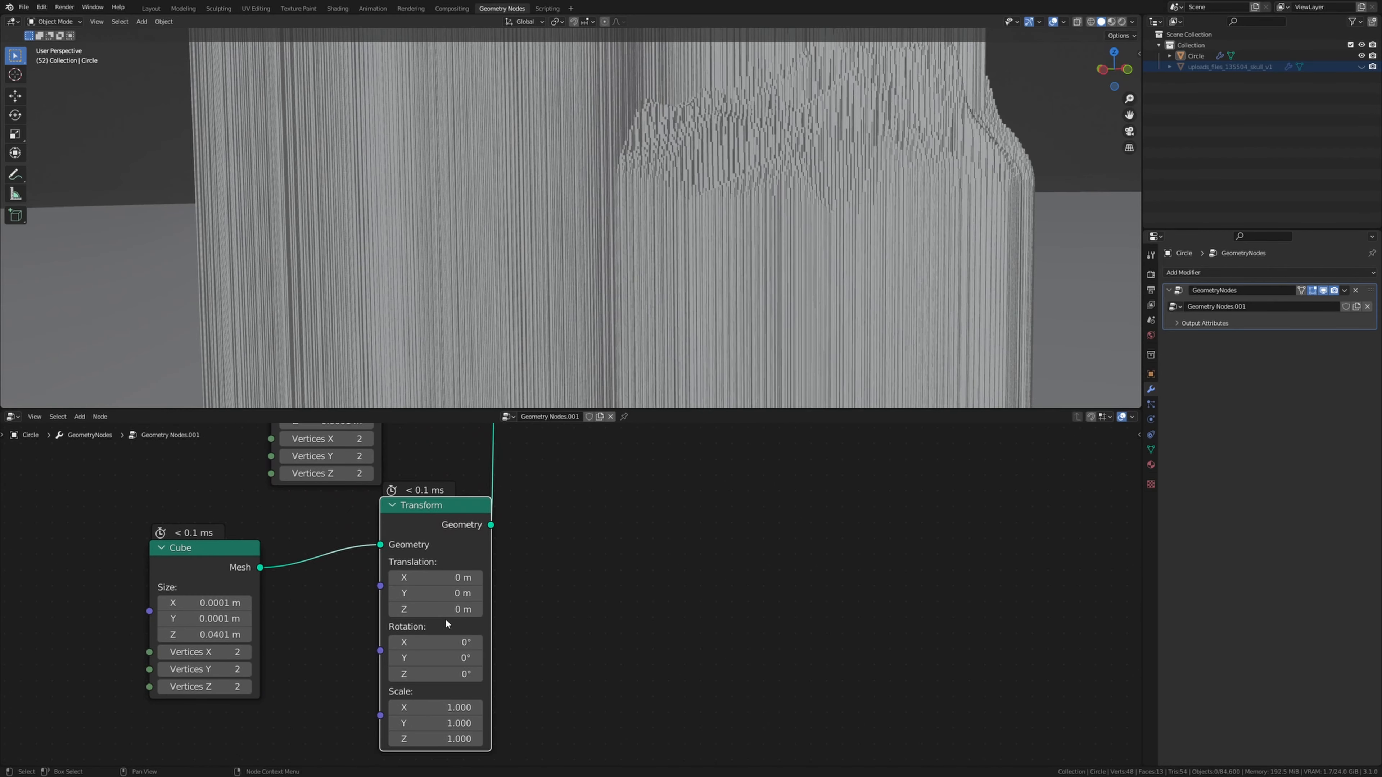
- Lower the Transform node's Z translation to about -0.03 m and inspect the gap between columns and skull points
{"action": "left_click_drag", "start_coordinate": [447, 610], "coordinate": [441, 610], "text": "shift"}
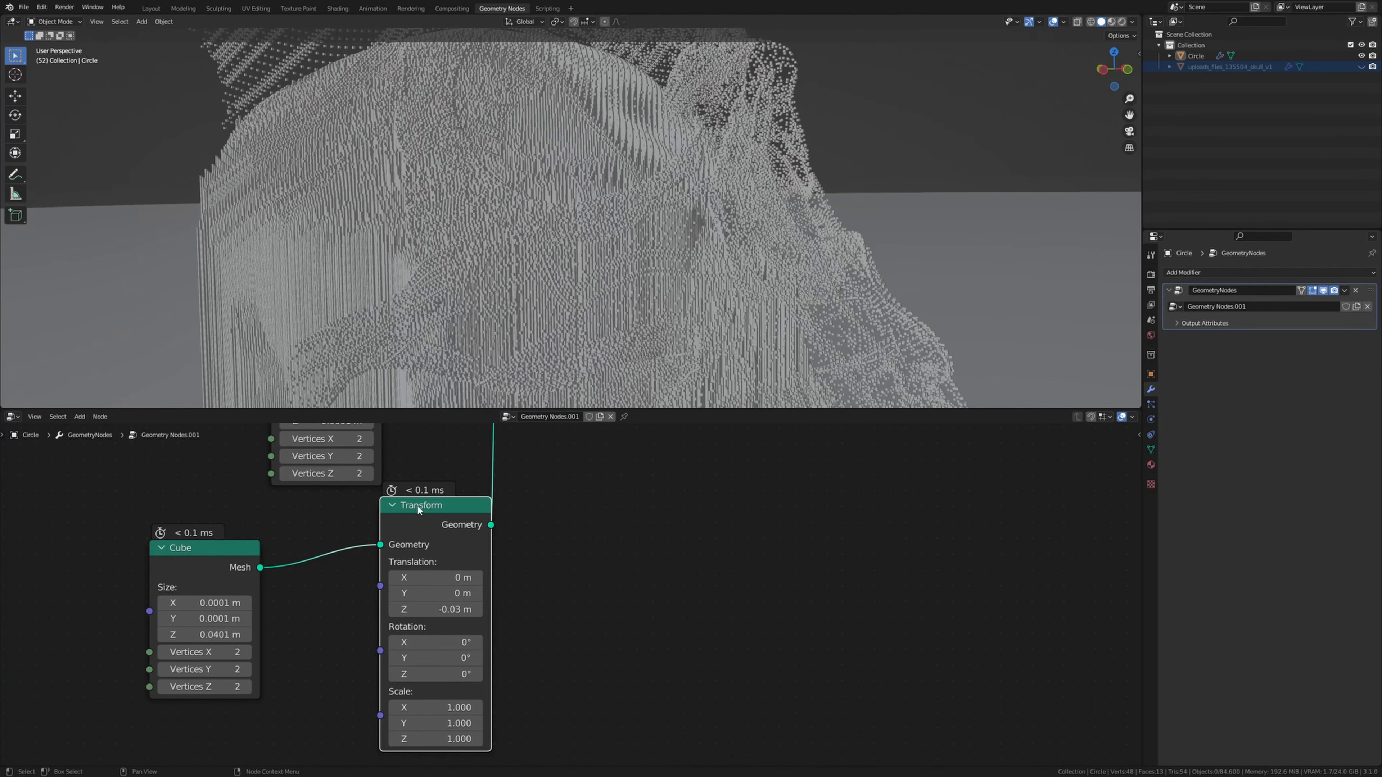
{"action": "middle_click_drag", "start_coordinate": [283, 174], "coordinate": [243, 139]}
{"action": "scroll", "coordinate": [246, 136], "scroll_direction": "down", "scroll_amount": 5}
{"action": "scroll", "coordinate": [243, 116], "scroll_direction": "up", "scroll_amount": 3}
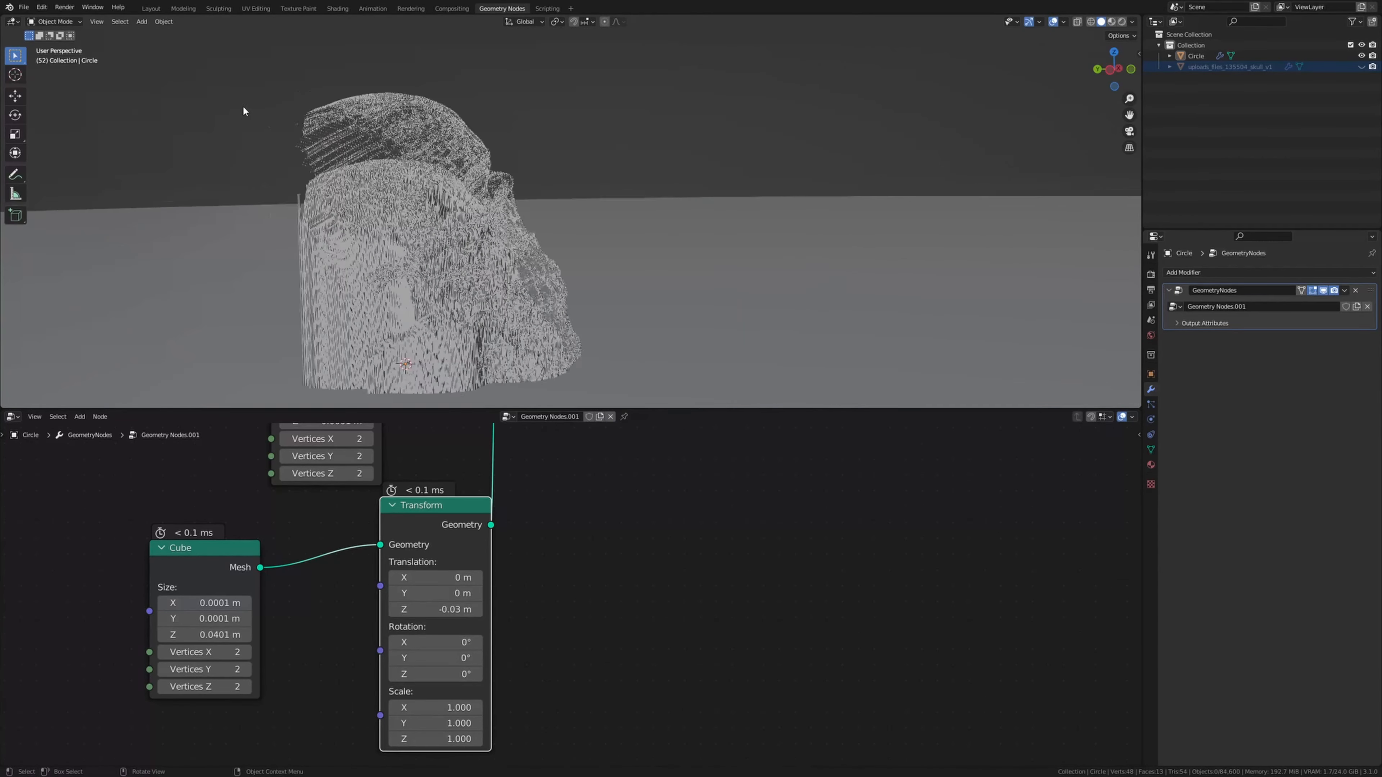
{"action": "scroll", "coordinate": [463, 245], "scroll_direction": "up", "scroll_amount": 6}
{"action": "scroll", "coordinate": [554, 253], "scroll_direction": "down", "scroll_amount": 3}
{"action": "middle_click_drag", "start_coordinate": [554, 253], "coordinate": [542, 242]}
{"action": "scroll", "coordinate": [536, 247], "scroll_direction": "up", "scroll_amount": 2}
{"action": "scroll", "coordinate": [535, 251], "scroll_direction": "up", "scroll_amount": 3}
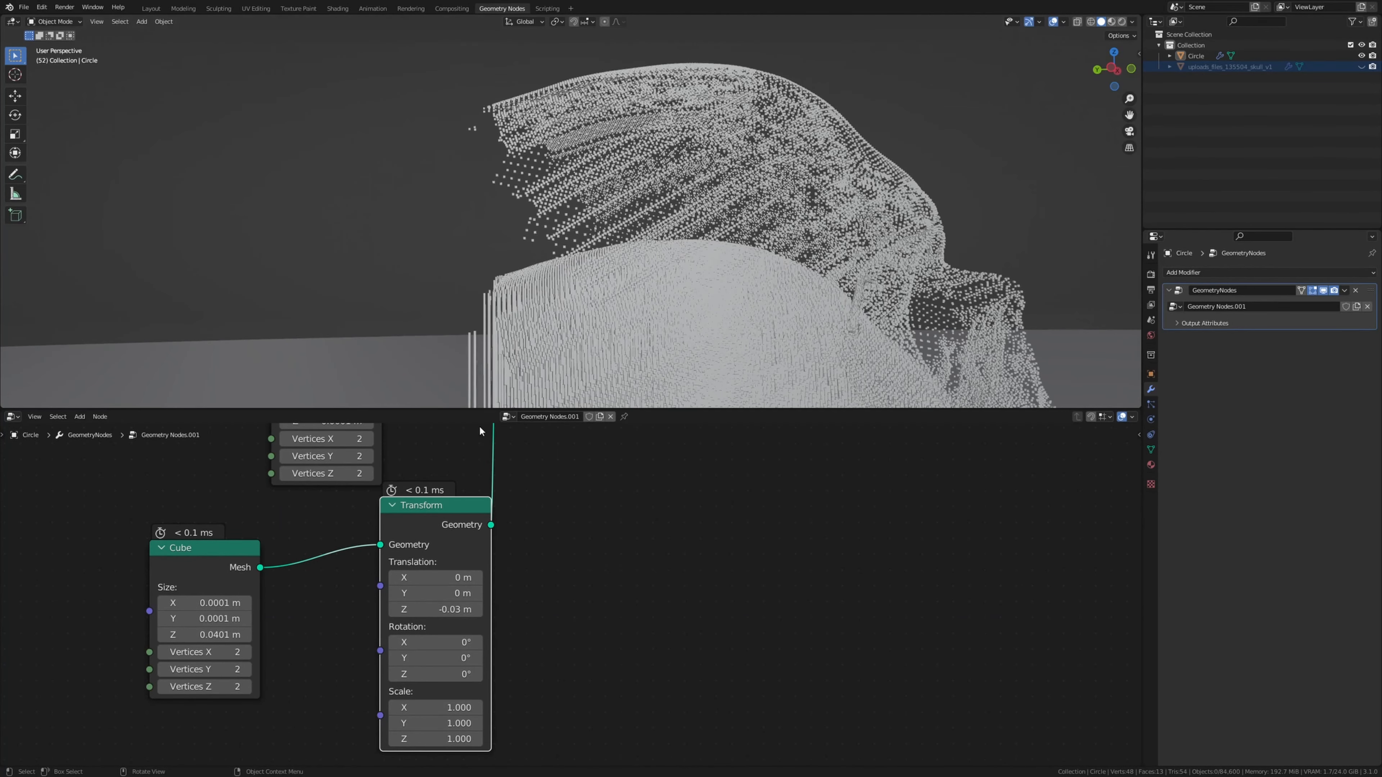
- Raise the Transform node's Z translation to about -0.02 m and inspect the column tops up close
{"action": "mouse_move", "coordinate": [436, 609]}
{"action": "left_mouse_down"}
{"action": "mouse_move", "coordinate": [468, 609]}
{"action": "mouse_move", "coordinate": [430, 610]}
{"action": "left_mouse_up"}
{"action": "scroll", "coordinate": [462, 100], "scroll_direction": "up", "scroll_amount": 4}
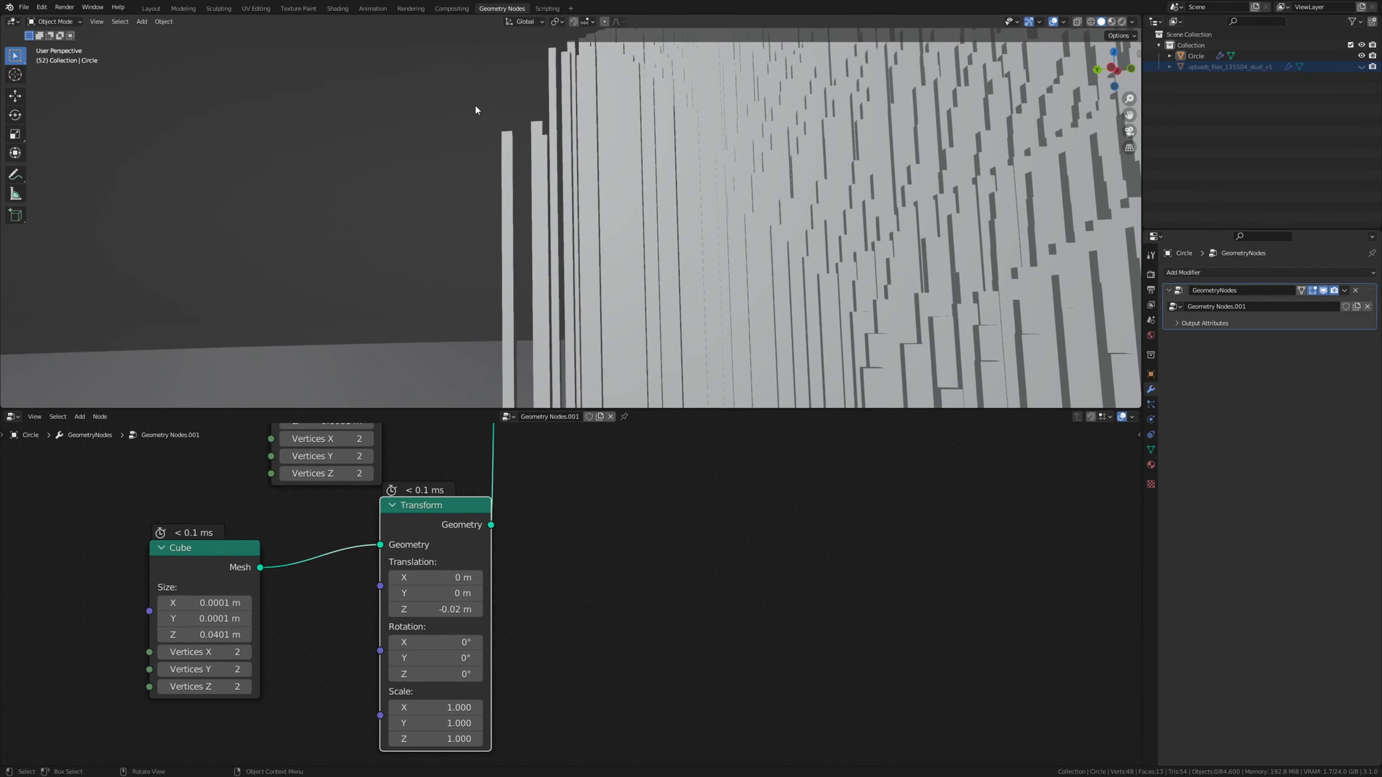
{"action": "middle_click_drag", "start_coordinate": [557, 170], "coordinate": [537, 190]}
{"action": "scroll", "coordinate": [510, 180], "scroll_direction": "up", "scroll_amount": 2}
{"action": "scroll", "coordinate": [548, 193], "scroll_direction": "up", "scroll_amount": 3}
{"action": "scroll", "coordinate": [537, 190], "scroll_direction": "down", "scroll_amount": 2}
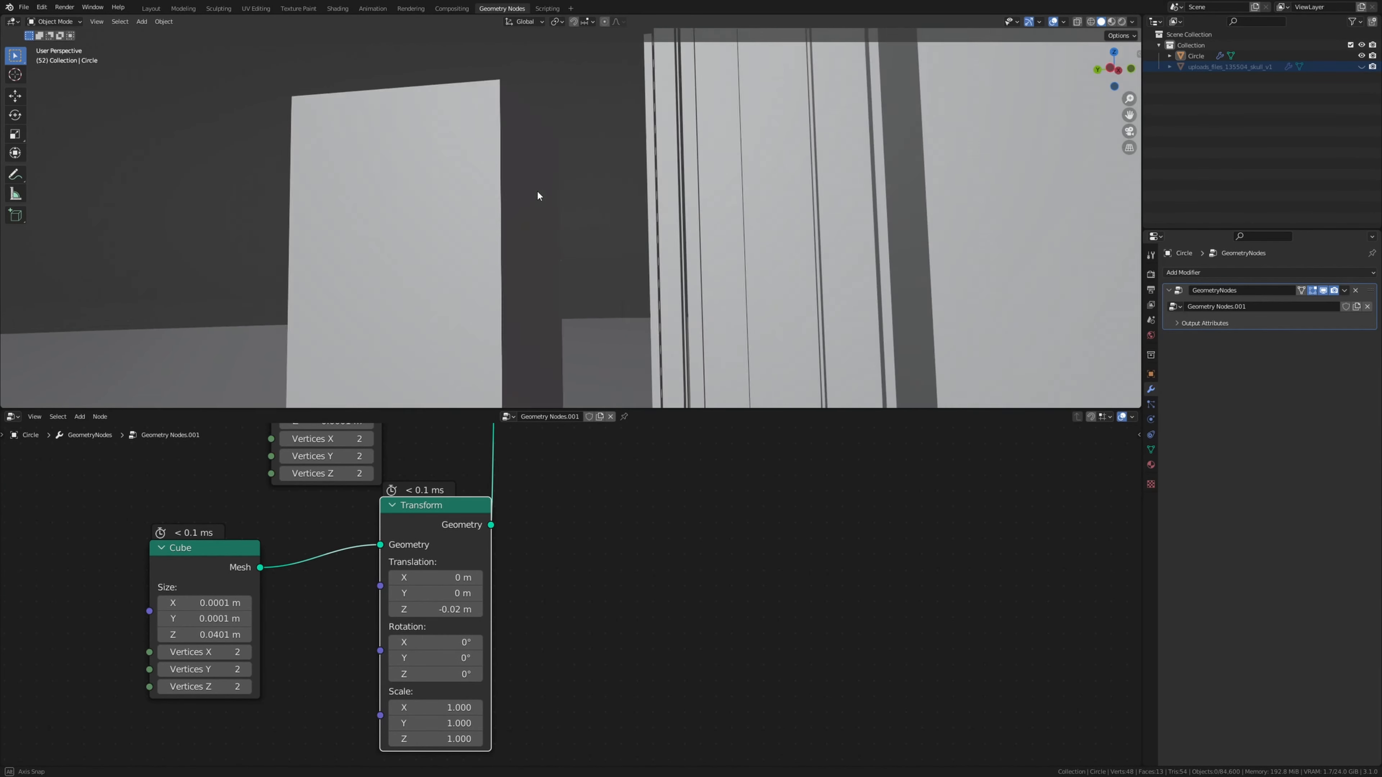
{"action": "scroll", "coordinate": [538, 190], "scroll_direction": "up", "scroll_amount": 2}
{"action": "scroll", "coordinate": [538, 190], "scroll_direction": "down", "scroll_amount": 3}
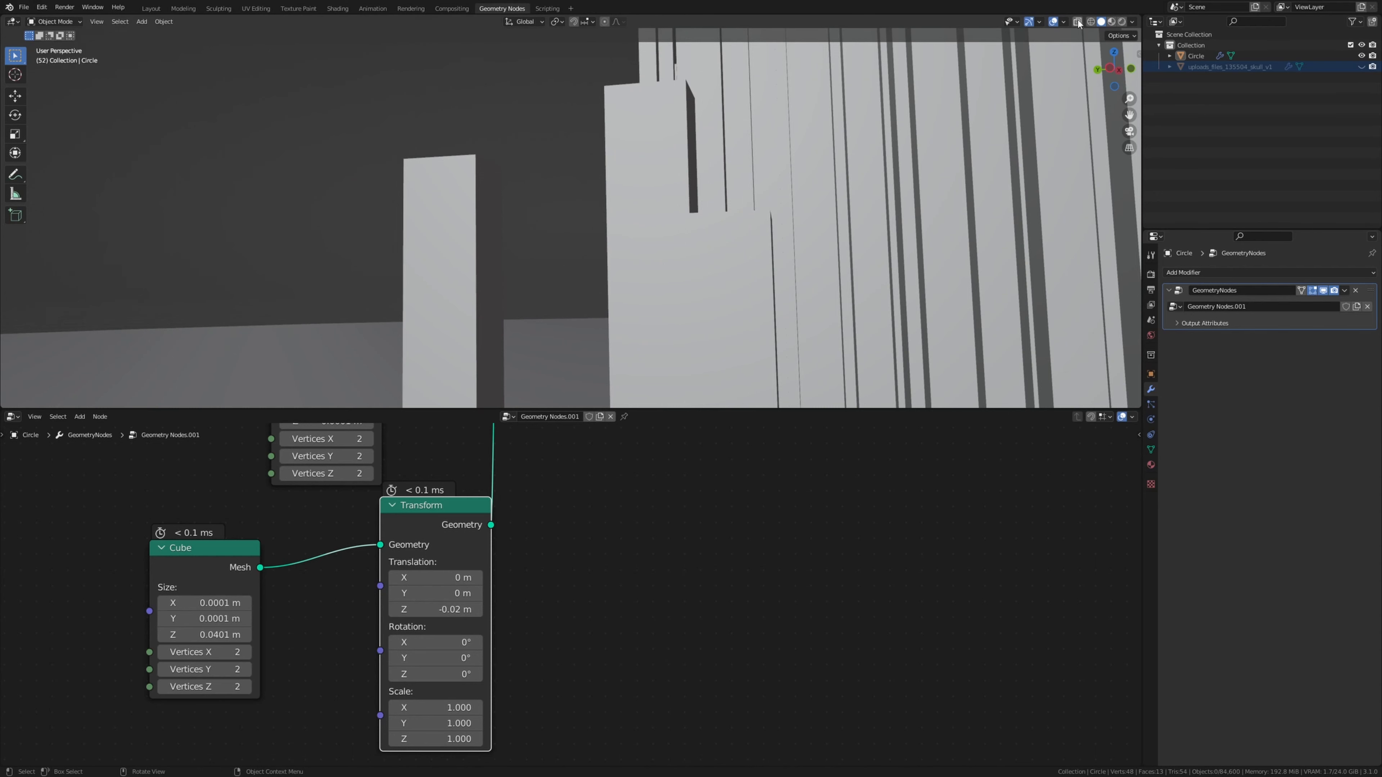
- Switch the viewport to wireframe display and set the Transform node's Z translation to -0.03 m
{"action": "left_click", "coordinate": [1078, 23]}
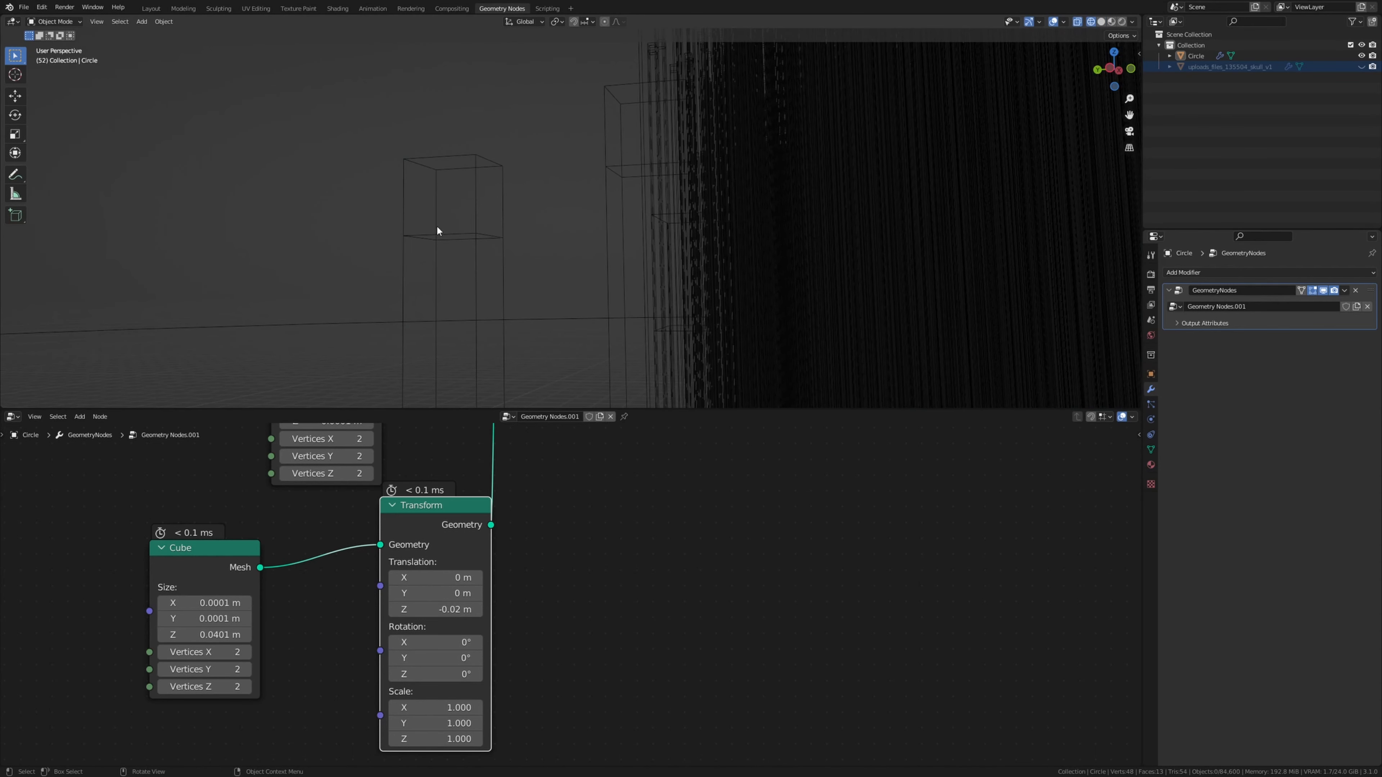
{"action": "middle_click_drag", "start_coordinate": [437, 230], "coordinate": [466, 229]}
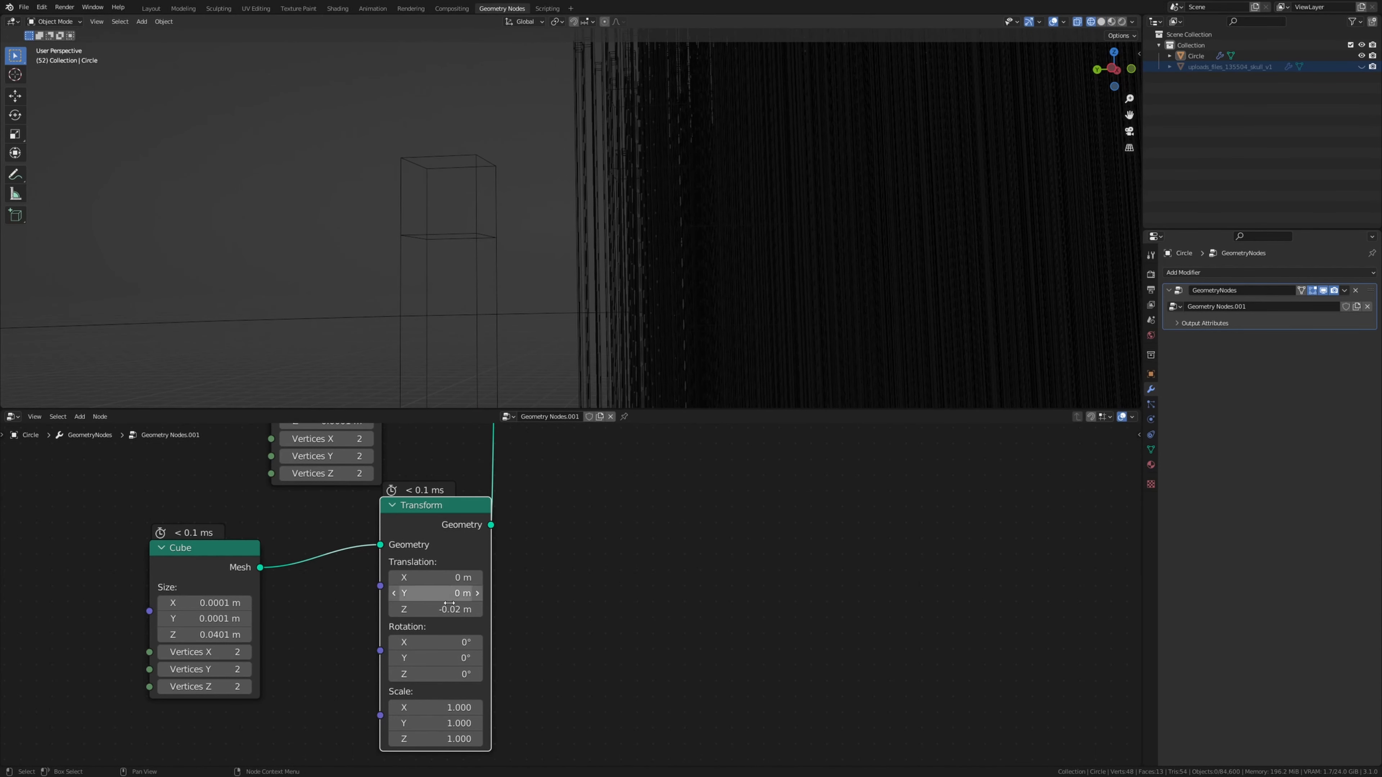
{"action": "left_click", "coordinate": [443, 614]}
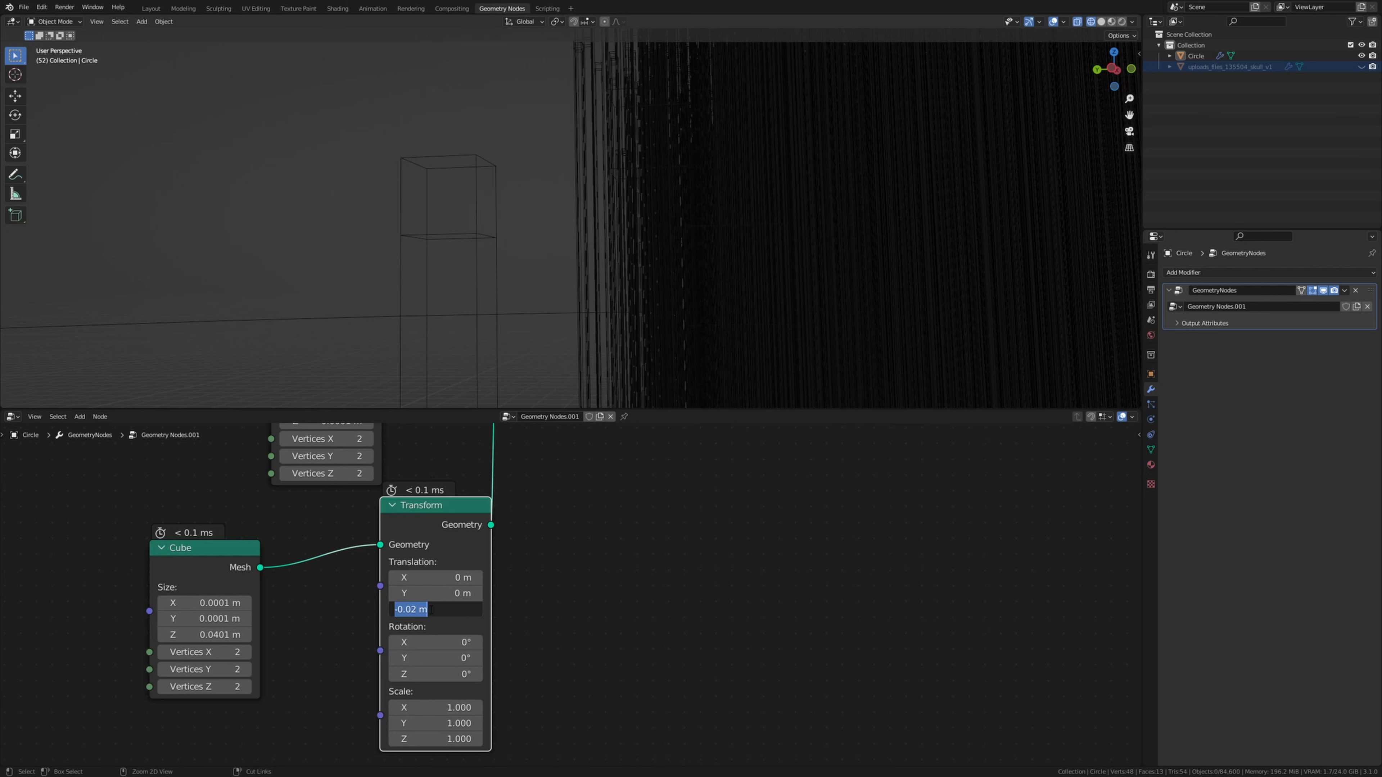
{"action": "type", "text": "-0.03"}
{"action": "key", "text": "Return"}
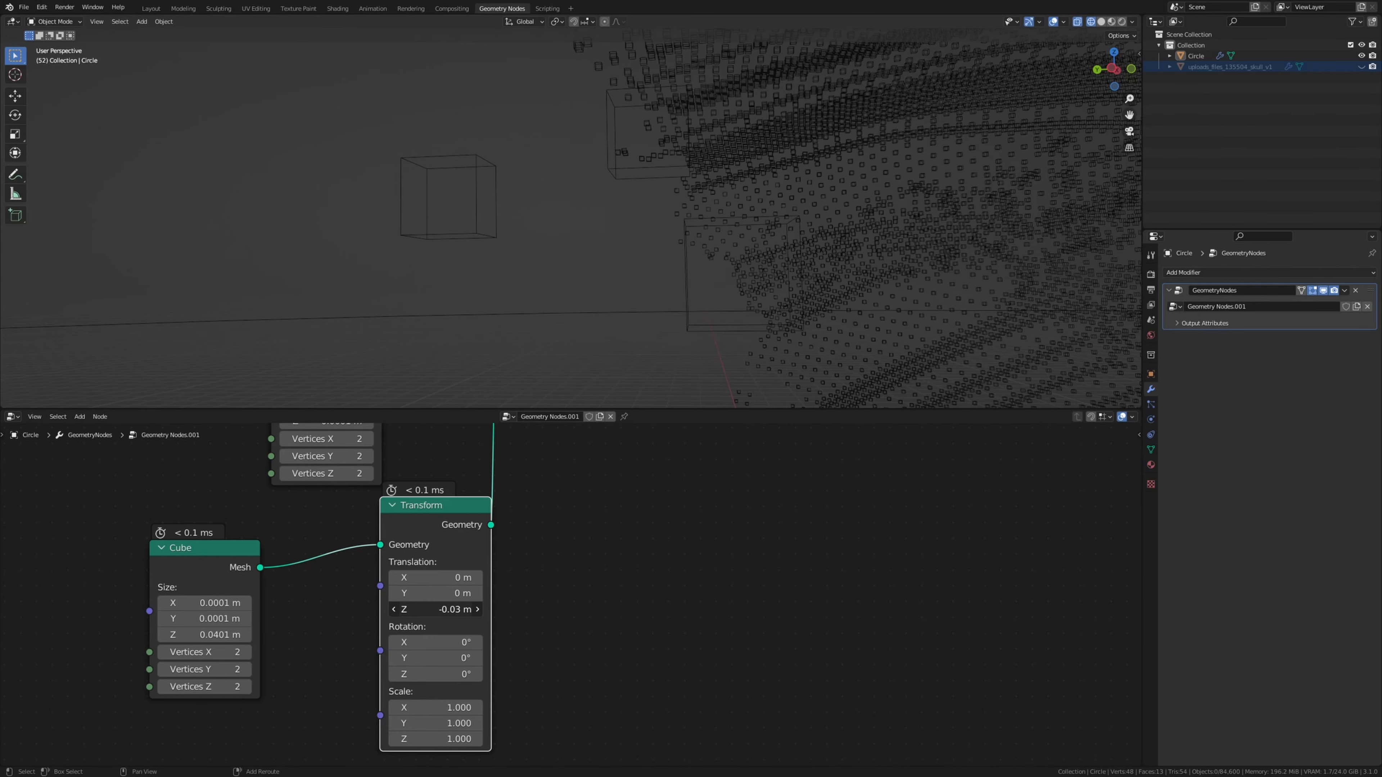
{"action": "left_click_drag", "start_coordinate": [435, 609], "coordinate": [451, 610], "text": "shift"}
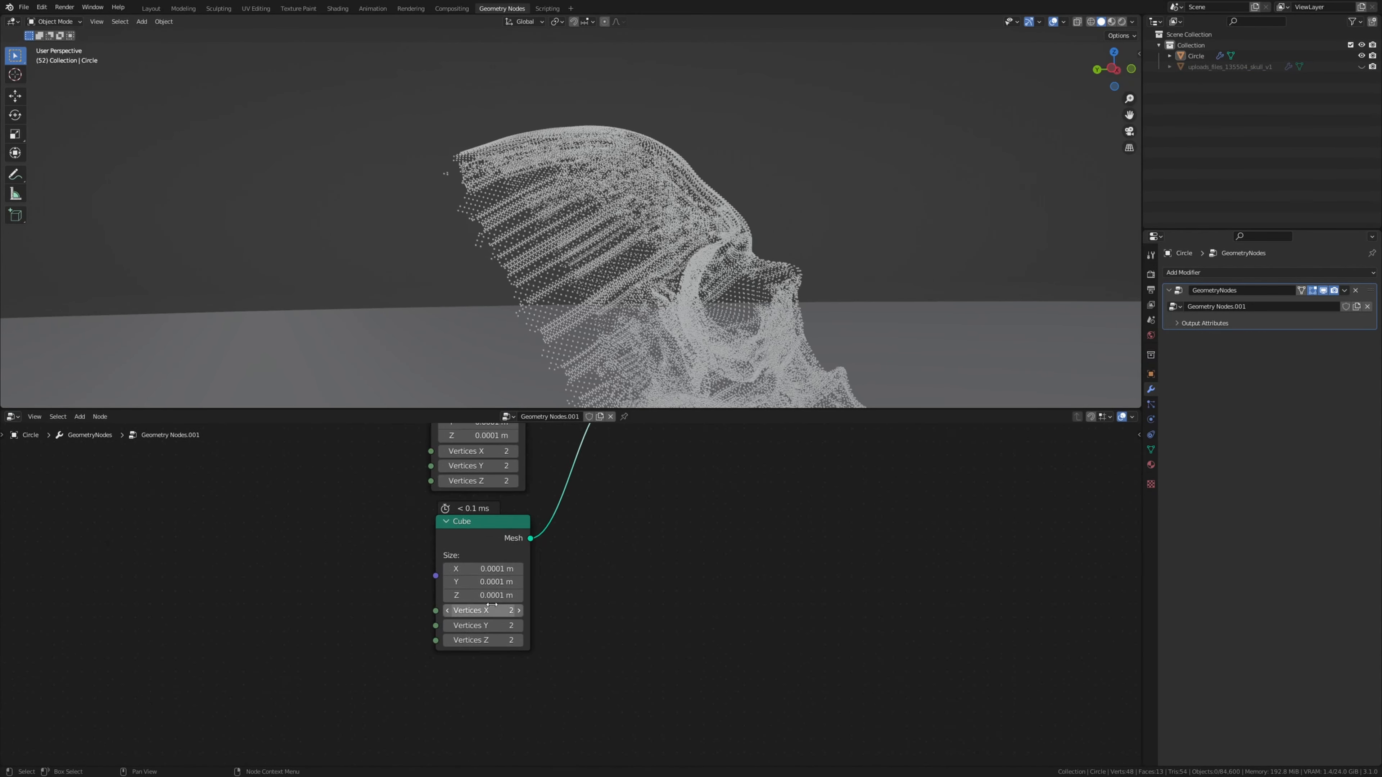
- Set the second Cube node's Z size to 0.0501 m
{"action": "scroll", "coordinate": [492, 605], "scroll_direction": "up", "scroll_amount": 2}
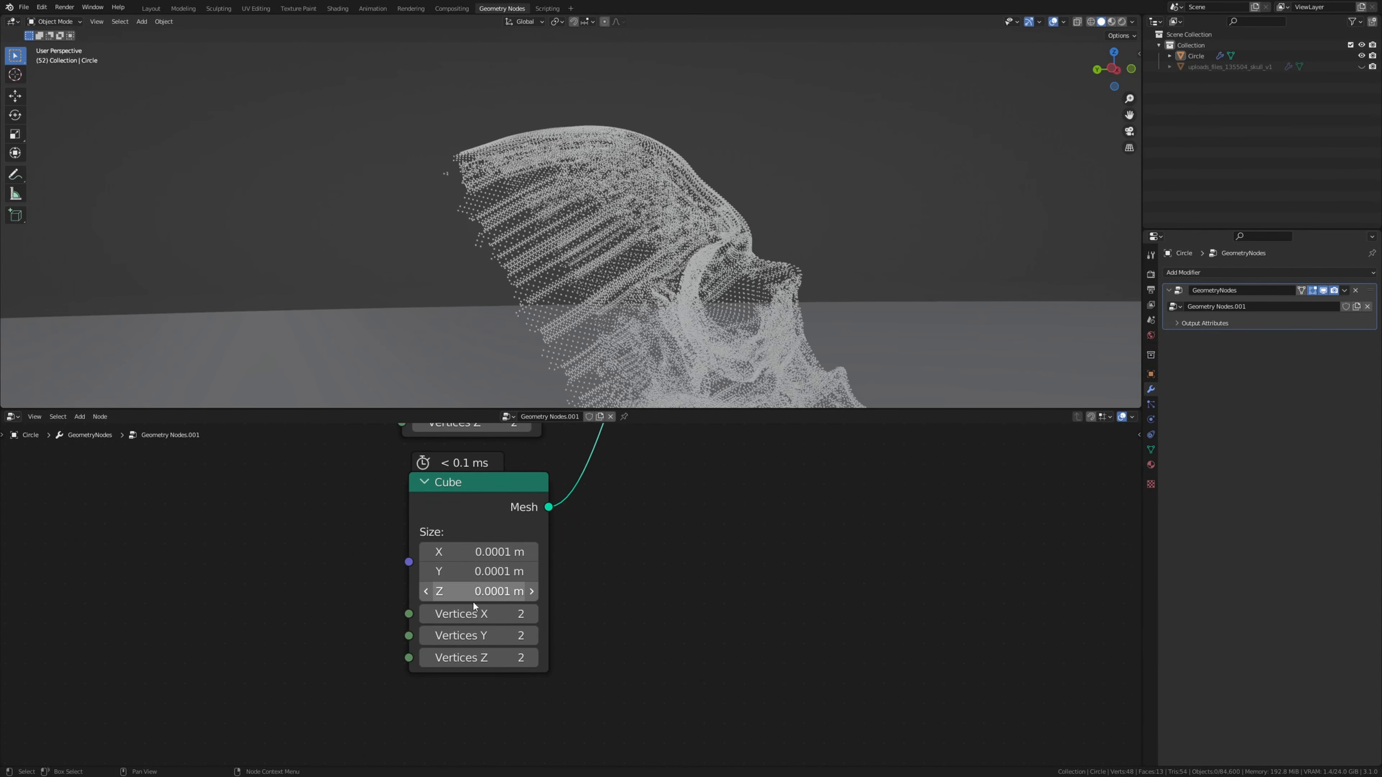
{"action": "left_click", "coordinate": [491, 593]}
{"action": "left_click_drag", "start_coordinate": [492, 592], "coordinate": [526, 592]}
{"action": "scroll", "coordinate": [477, 272], "scroll_direction": "down", "scroll_amount": 10}
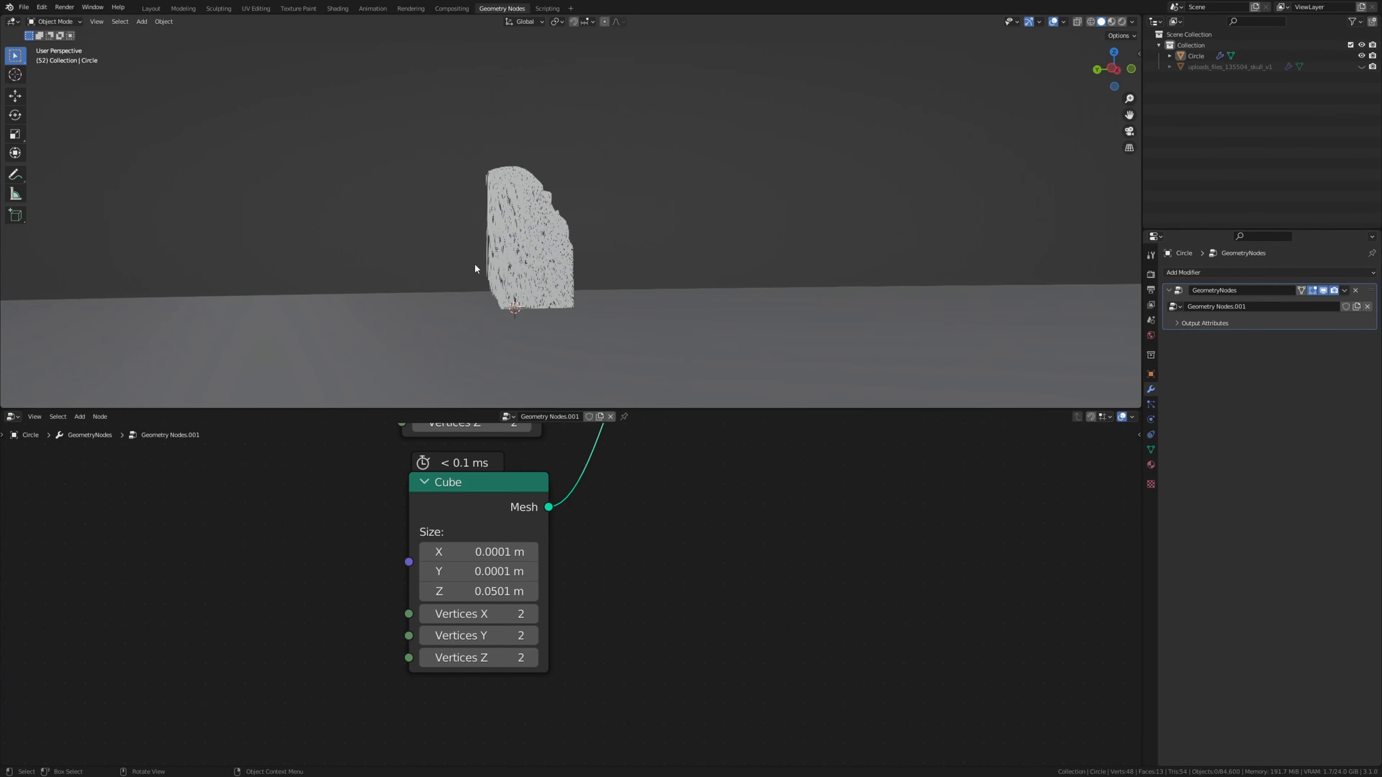
{"action": "scroll", "coordinate": [485, 275], "scroll_direction": "up", "scroll_amount": 5}
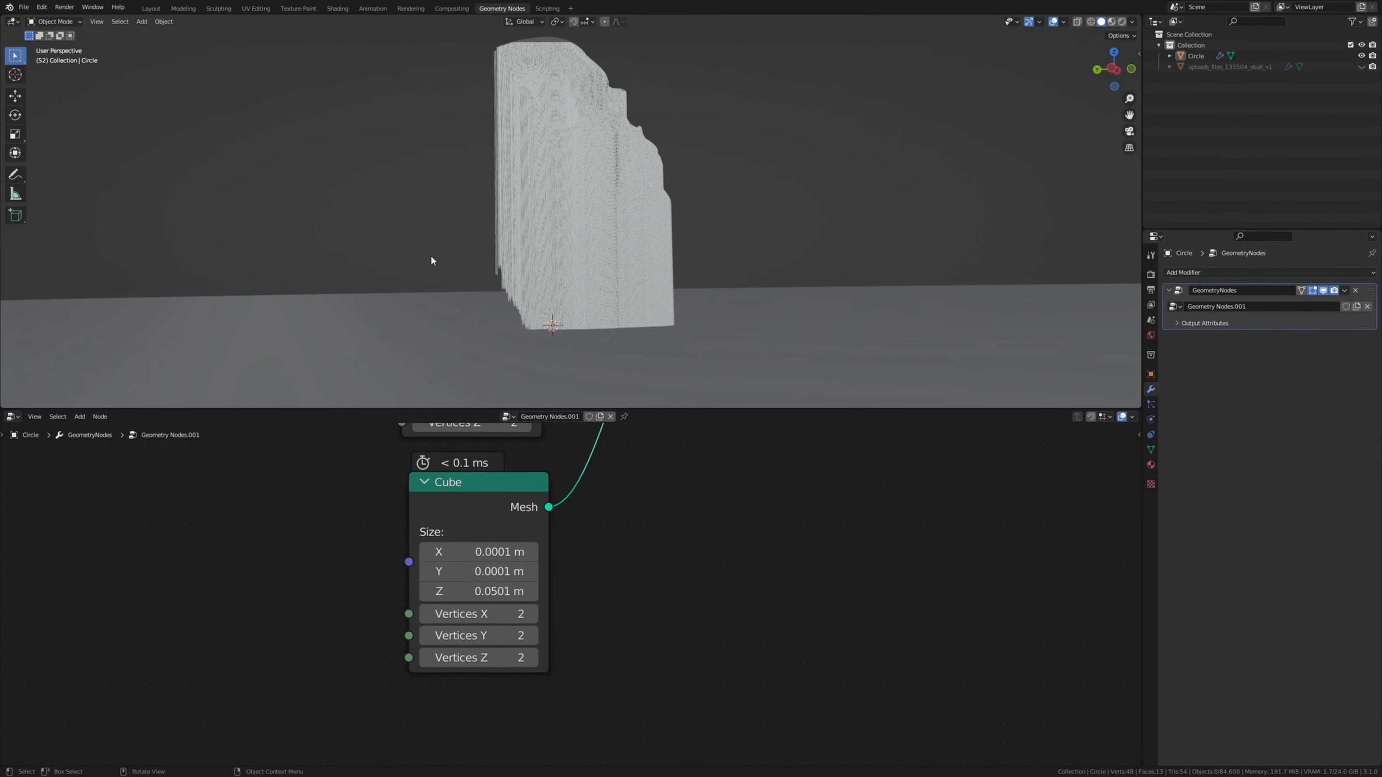
- Move the second Cube node aside and add a Transform node on its link to Join Geometry
{"action": "middle_click_drag", "start_coordinate": [526, 476], "coordinate": [406, 507]}
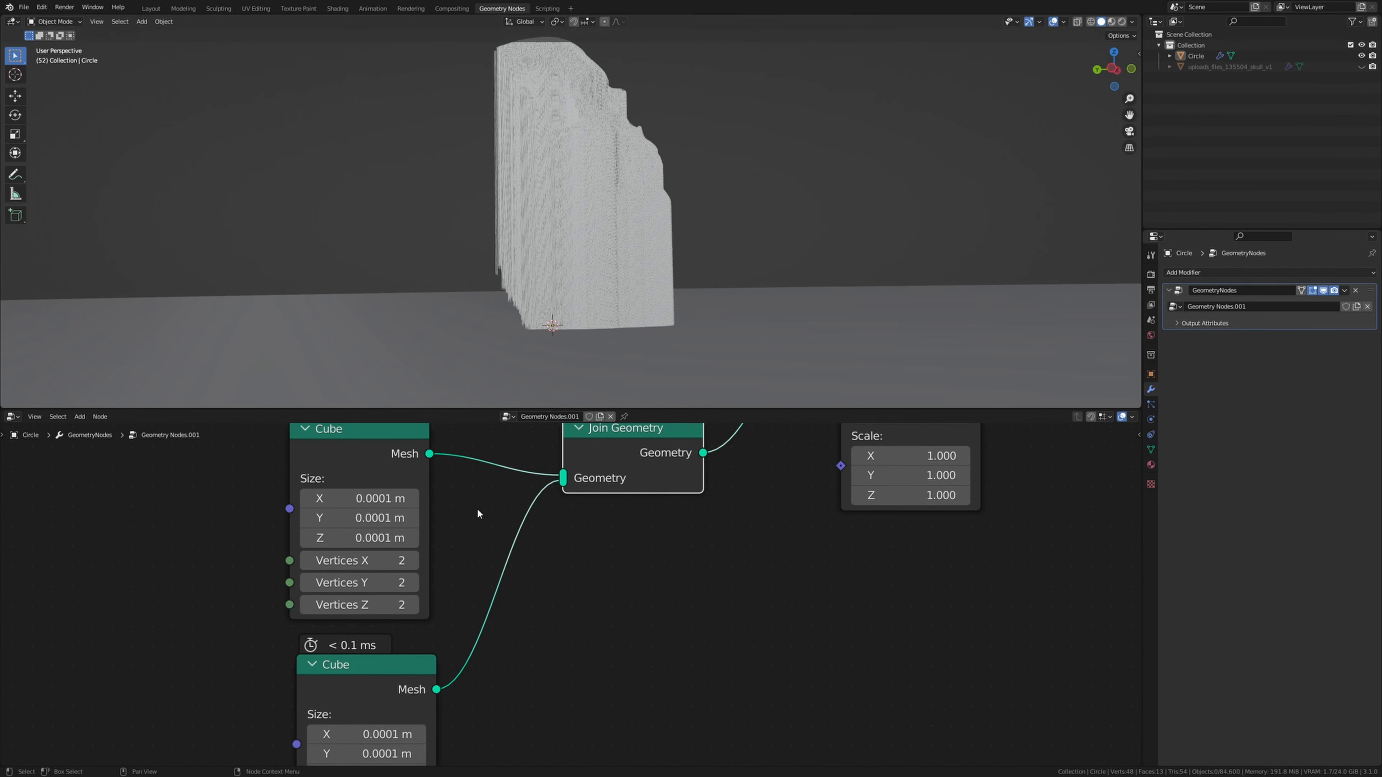
{"action": "middle_click_drag", "start_coordinate": [474, 626], "coordinate": [546, 585]}
{"action": "left_click_drag", "start_coordinate": [429, 633], "coordinate": [245, 630]}
{"action": "key", "text": "shift+a"}
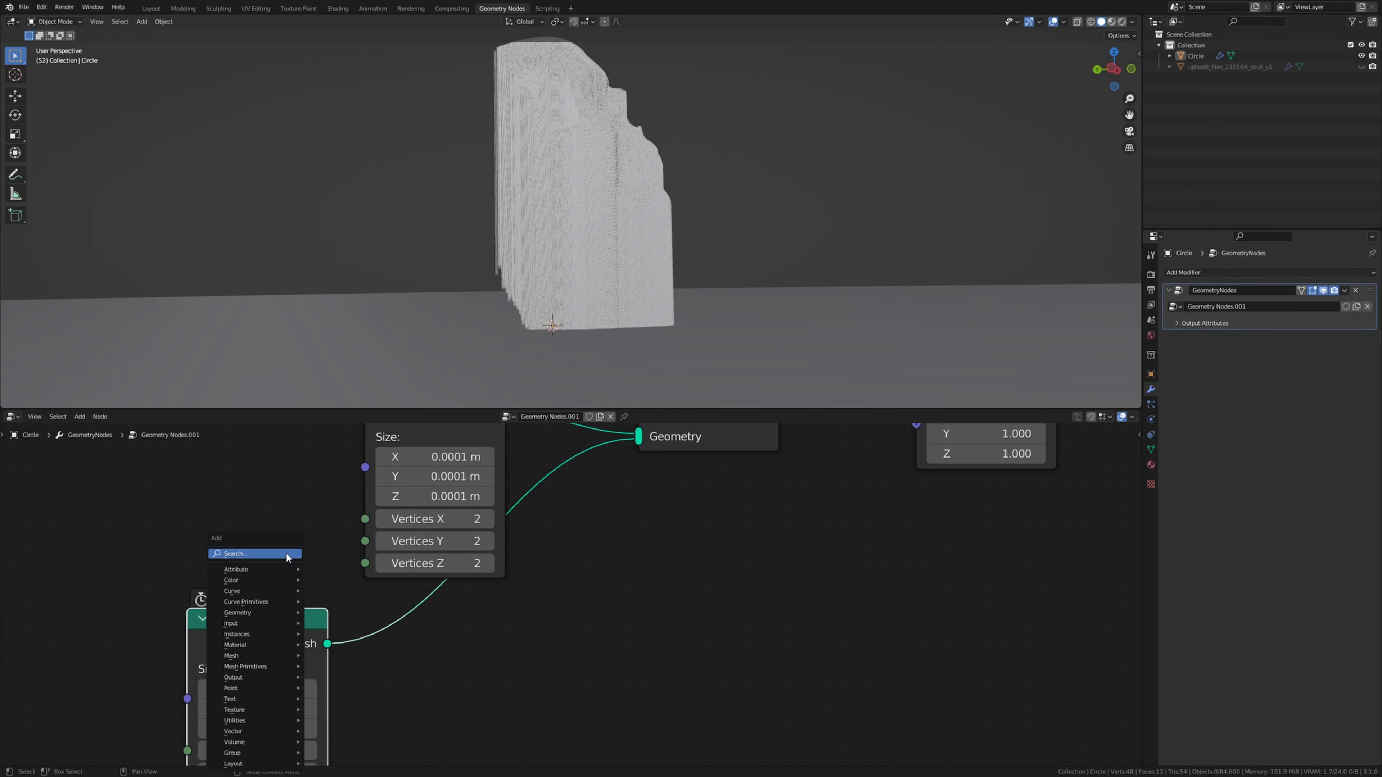
{"action": "type", "text": "tr"}
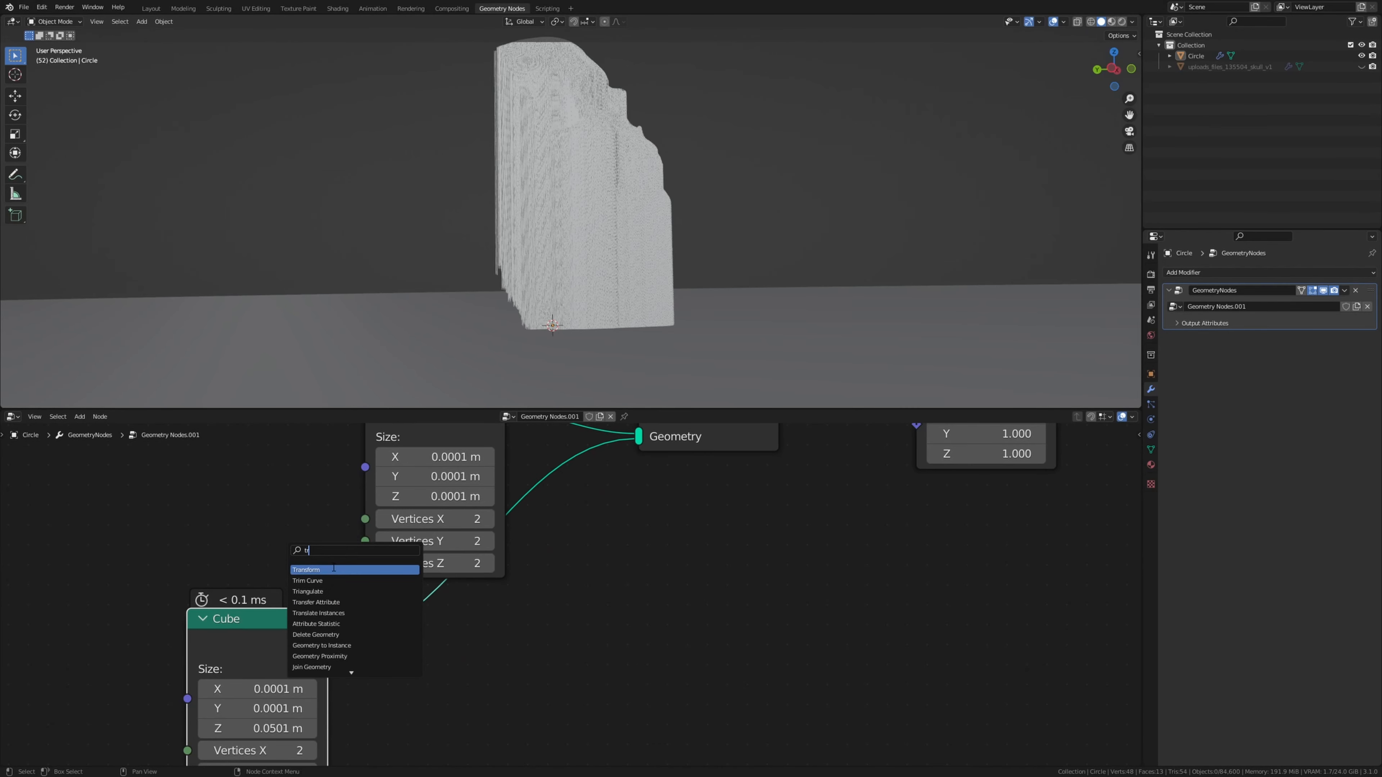
{"action": "left_click", "coordinate": [333, 570]}
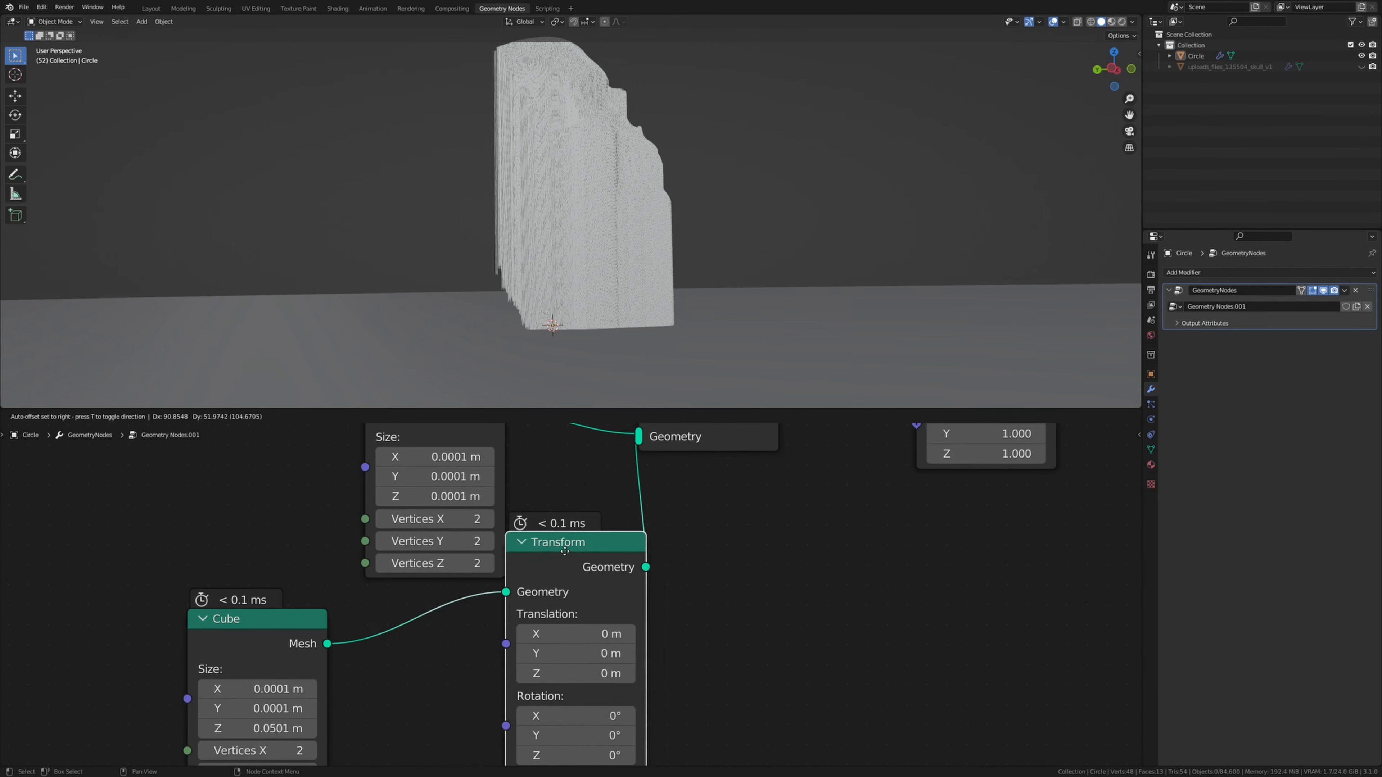
{"action": "left_click", "coordinate": [519, 618]}
- Set the Transform node's Z translation to about -0.02 m and check where the columns start on the skull
{"action": "middle_click_drag", "start_coordinate": [562, 733], "coordinate": [570, 579]}
{"action": "left_click_drag", "start_coordinate": [565, 588], "coordinate": [567, 588]}
{"action": "scroll", "coordinate": [448, 124], "scroll_direction": "up", "scroll_amount": 8}
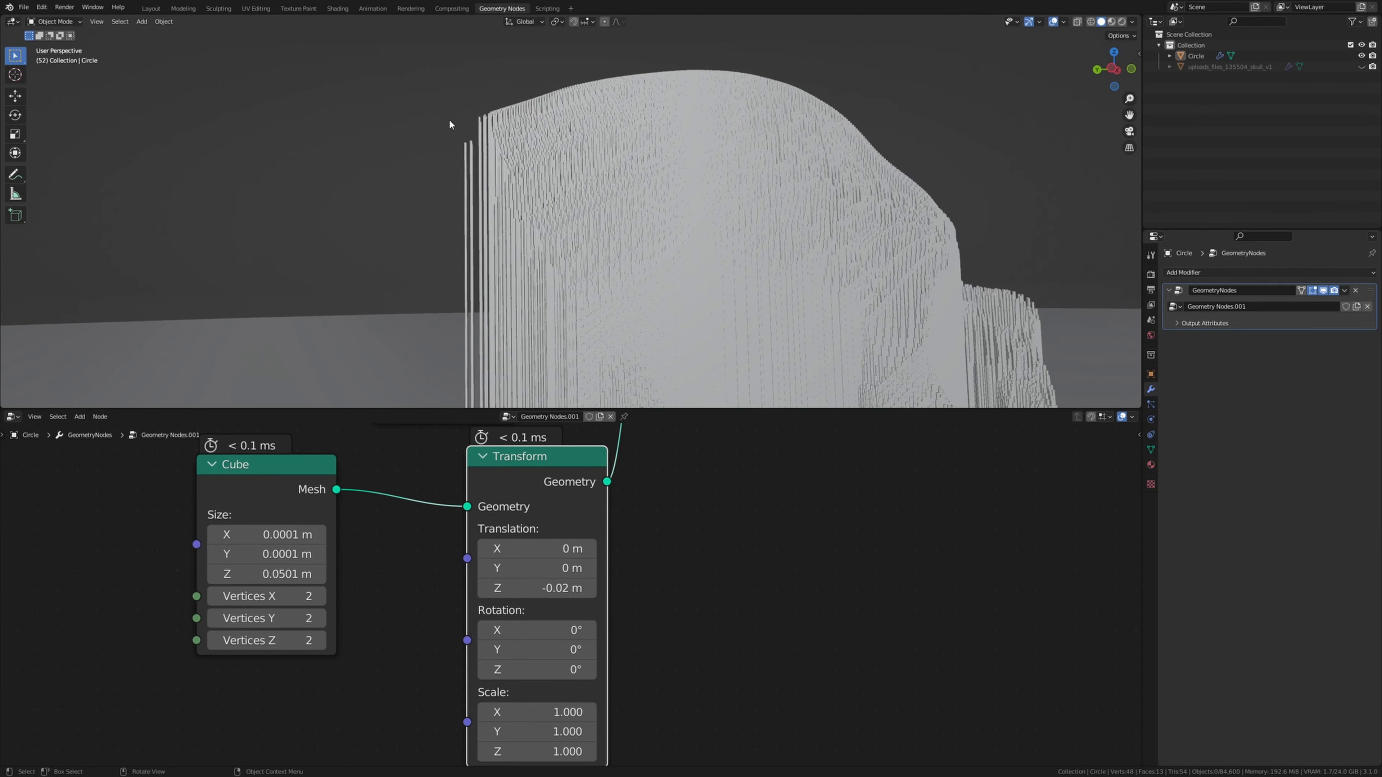
- Show the viewport as wireframe and set the Transform node's Z translation to -0.025 m so the columns meet the small cubes
{"action": "scroll", "coordinate": [449, 125], "scroll_direction": "up", "scroll_amount": 3}
{"action": "left_click", "coordinate": [1091, 22]}
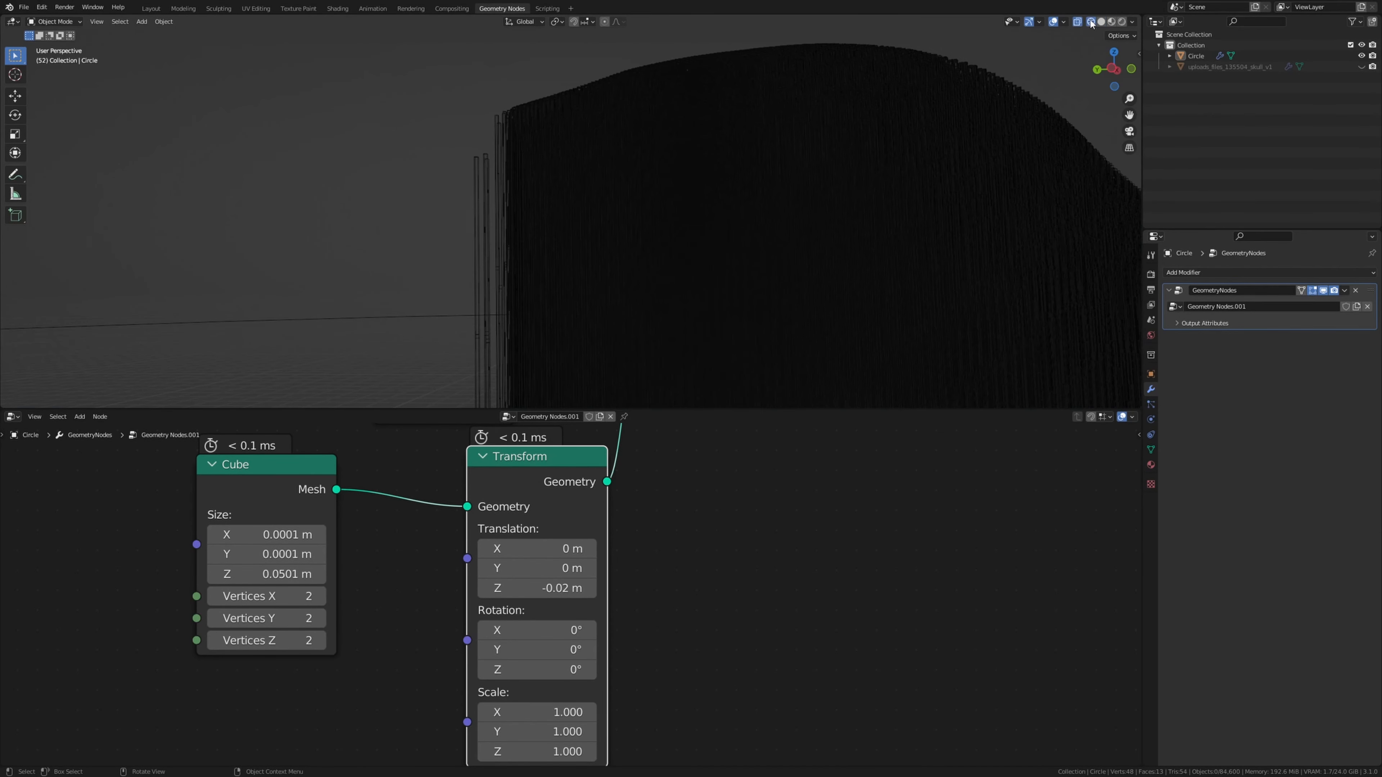
{"action": "scroll", "coordinate": [452, 133], "scroll_direction": "up", "scroll_amount": 1}
{"action": "middle_click_drag", "start_coordinate": [456, 256], "coordinate": [482, 223]}
{"action": "scroll", "coordinate": [481, 329], "scroll_direction": "up", "scroll_amount": 1}
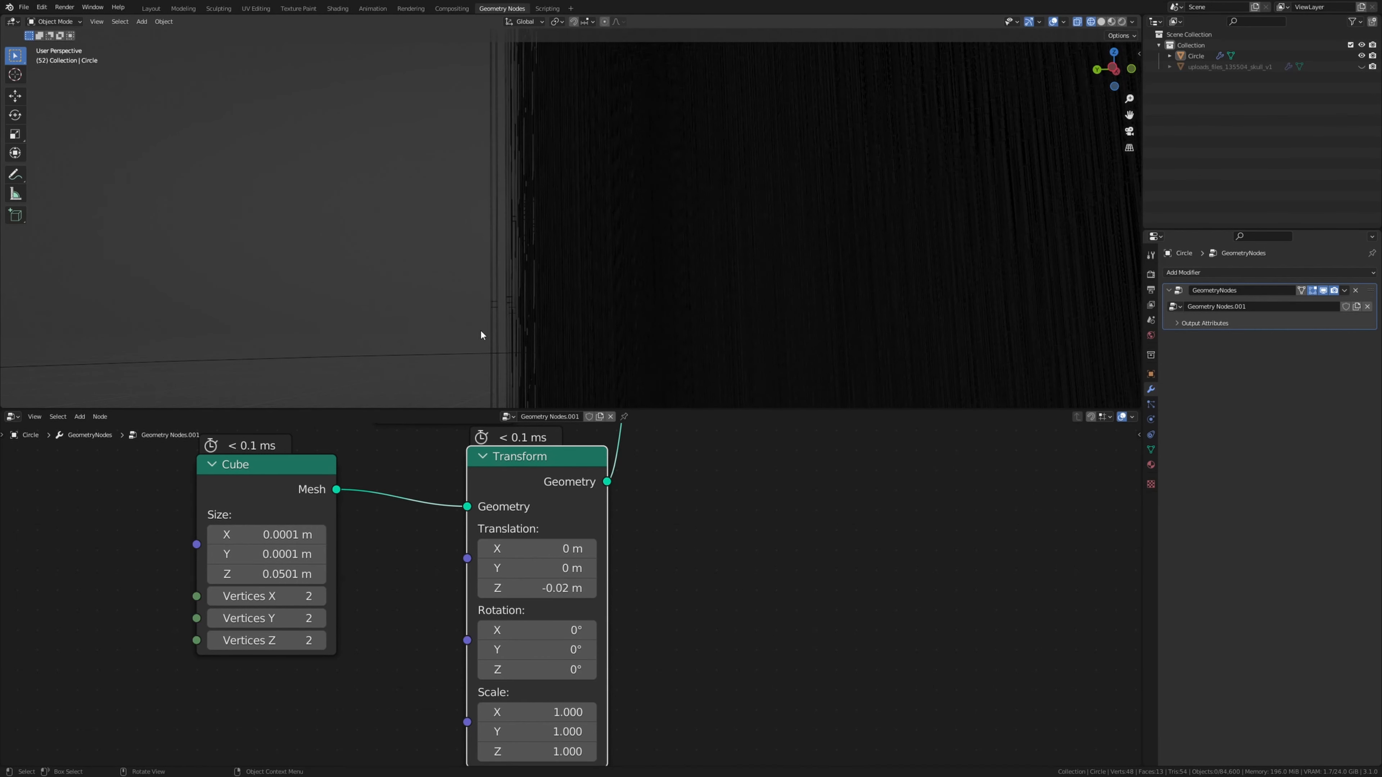
{"action": "middle_click_drag", "start_coordinate": [492, 305], "coordinate": [486, 337], "text": "shift"}
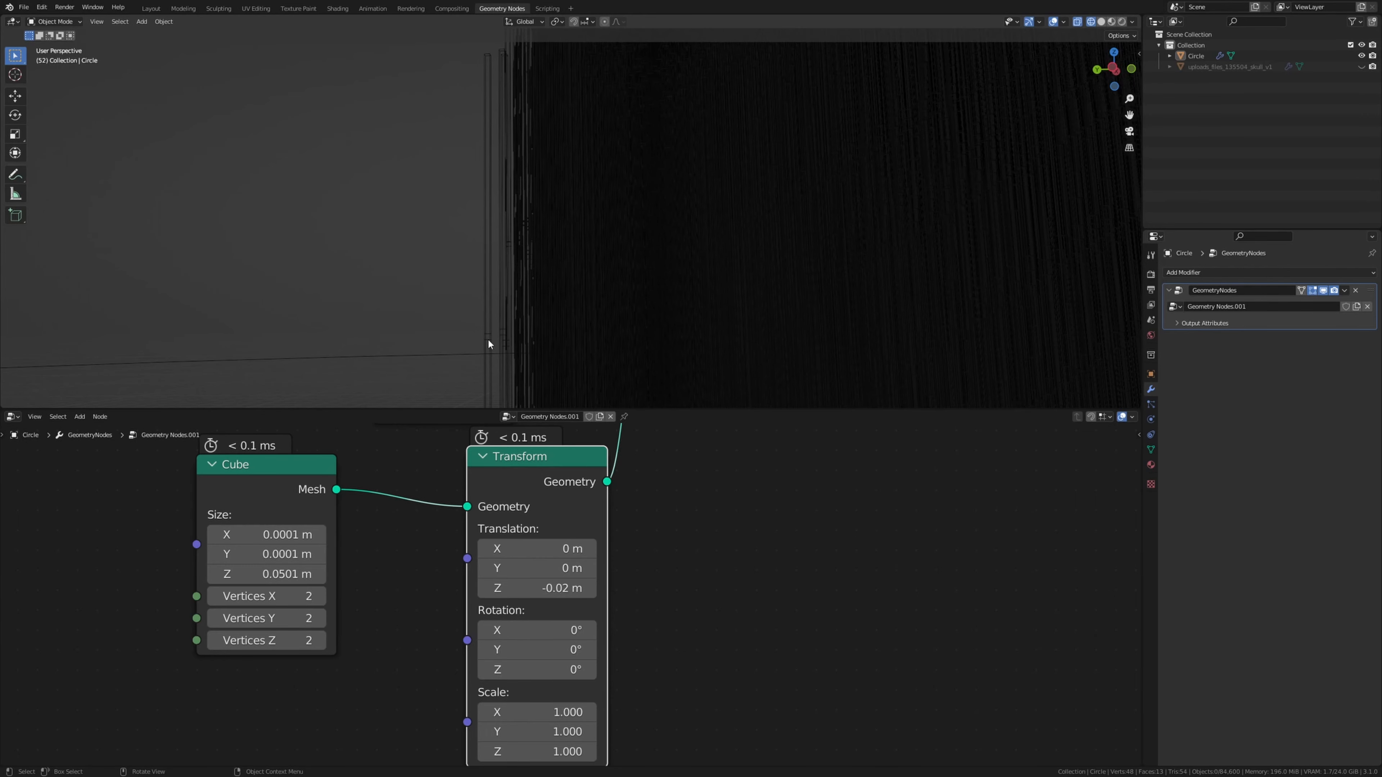
{"action": "middle_click_drag", "start_coordinate": [389, 494], "coordinate": [377, 718]}
{"action": "middle_click_drag", "start_coordinate": [279, 521], "coordinate": [212, 334]}
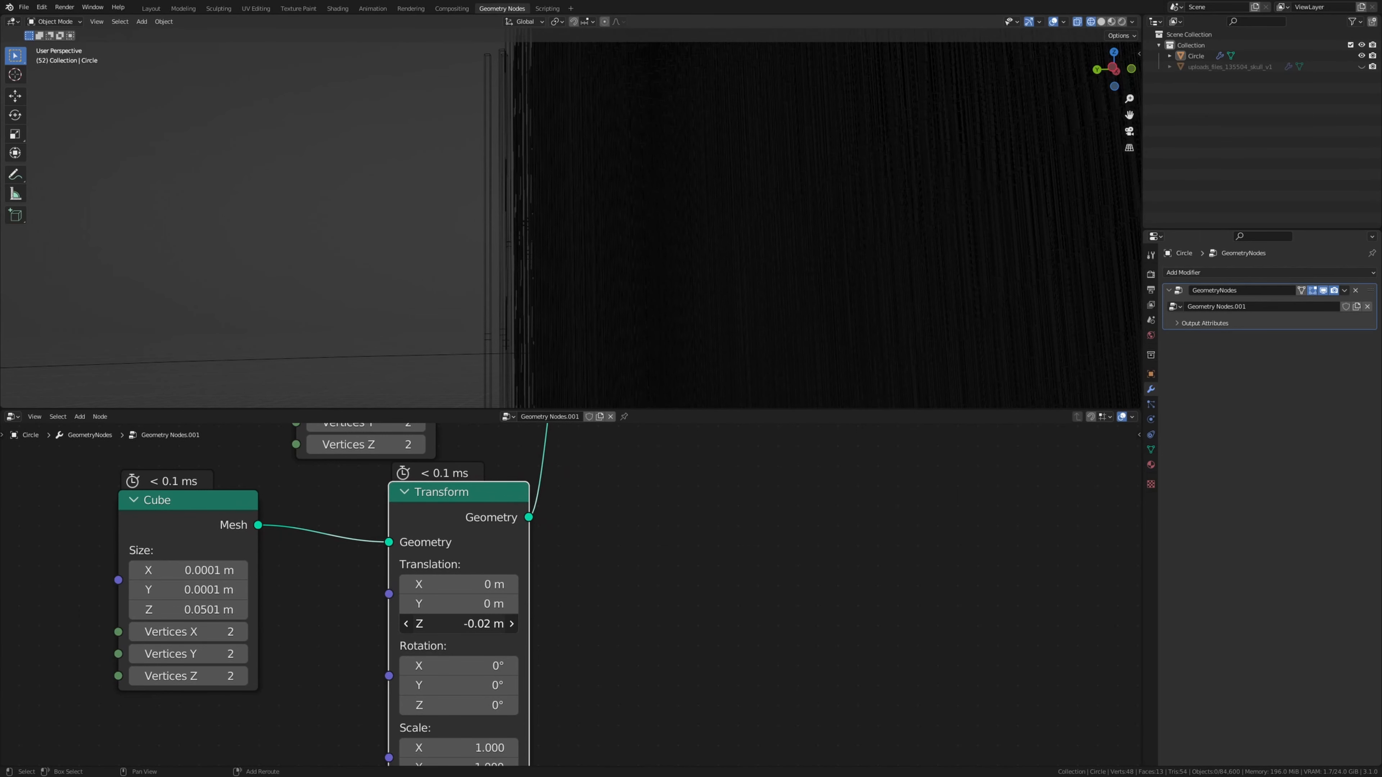
{"action": "mouse_move", "coordinate": [458, 623]}
{"action": "left_mouse_down"}
{"action": "mouse_move", "coordinate": [436, 624]}
{"action": "mouse_move", "coordinate": [484, 624]}
{"action": "left_mouse_up"}
{"action": "left_click", "coordinate": [486, 624]}
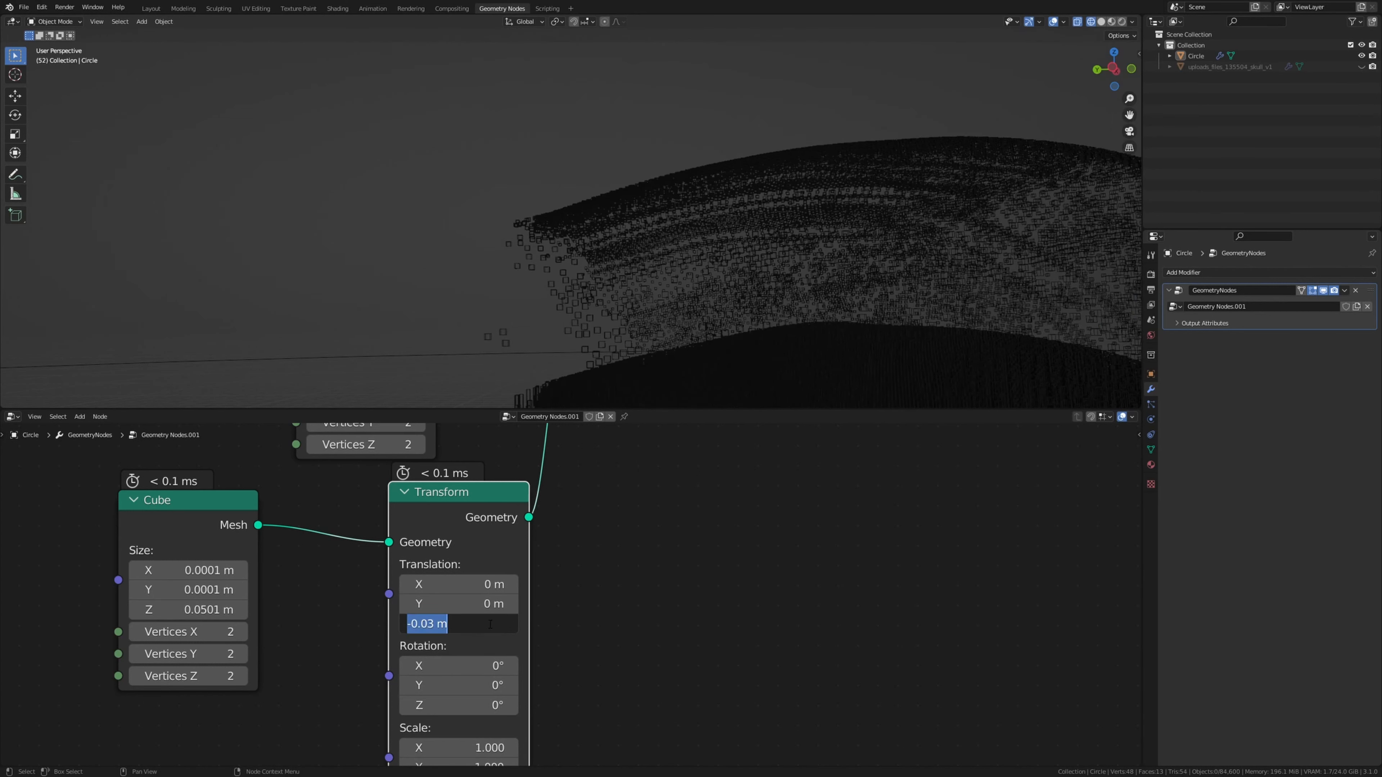
{"action": "left_click", "coordinate": [572, 624]}
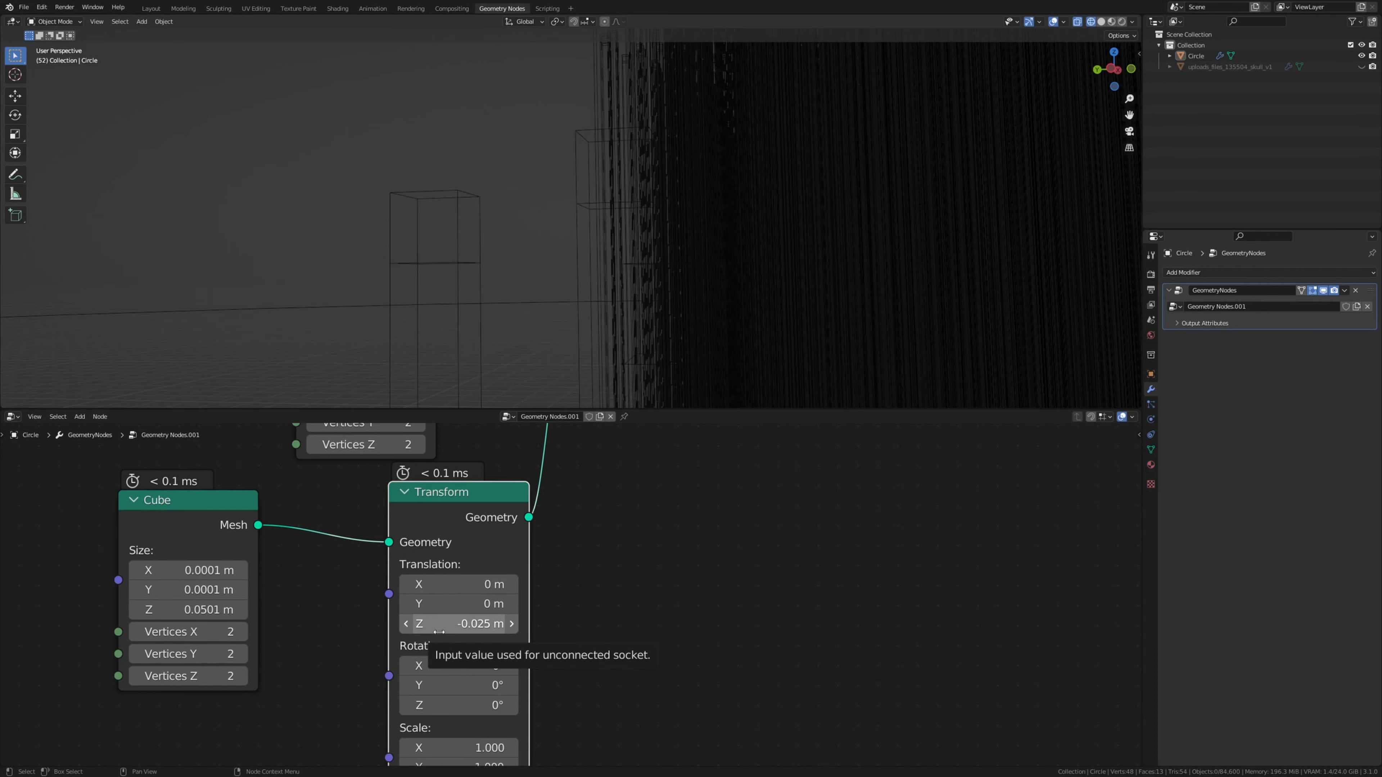
{"action": "middle_click_drag", "start_coordinate": [225, 615], "coordinate": [271, 620]}
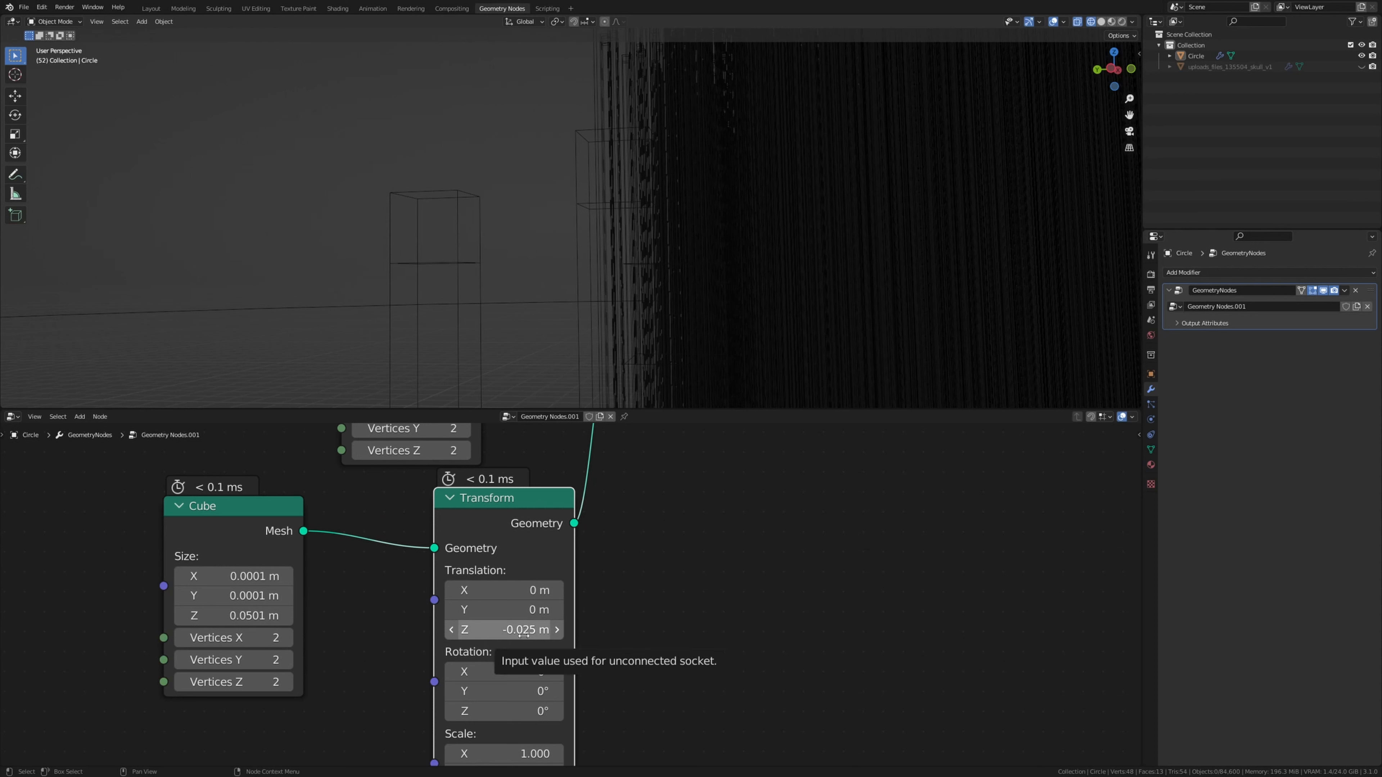
- Add a Set Material node on the link between the first Cube node and Join Geometry
{"action": "key", "text": "Home"}
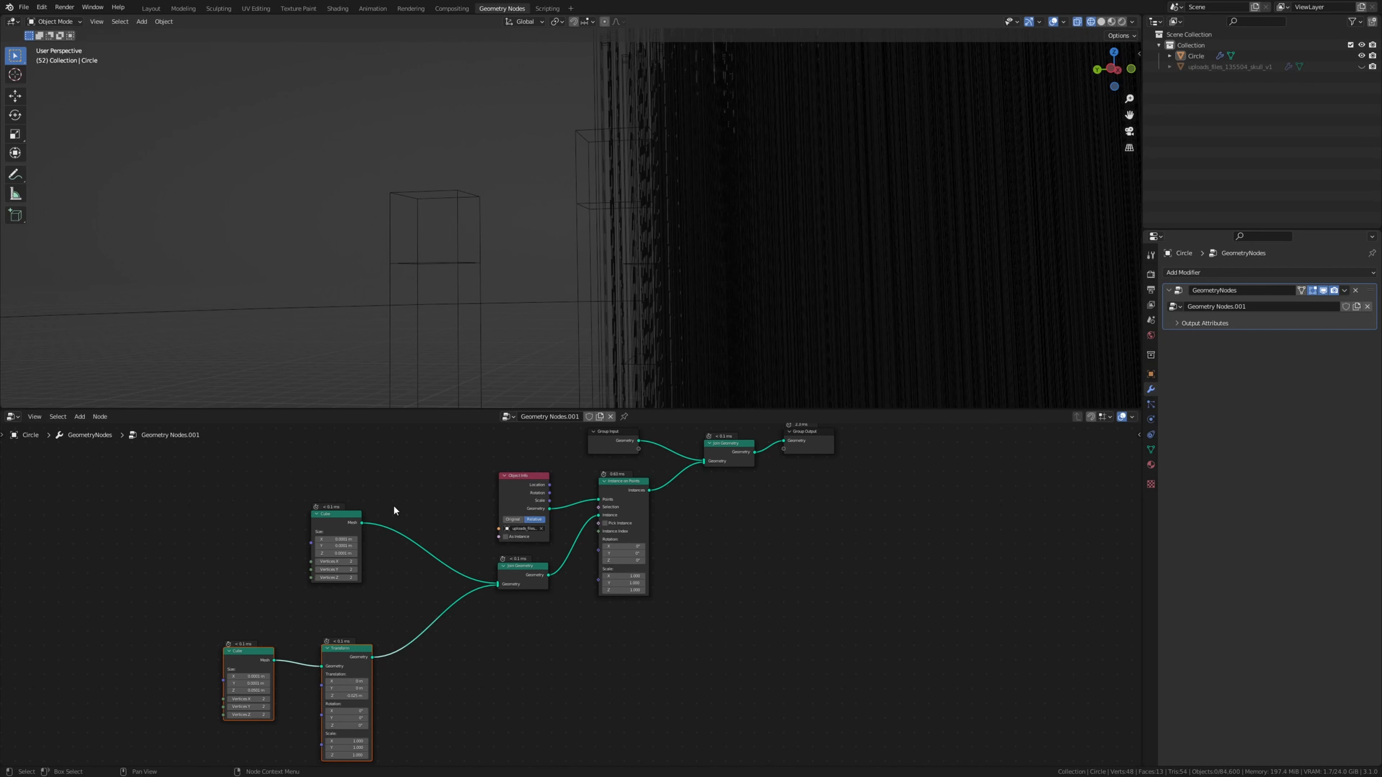
{"action": "left_click", "coordinate": [405, 503]}
{"action": "key", "text": "shift+a"}
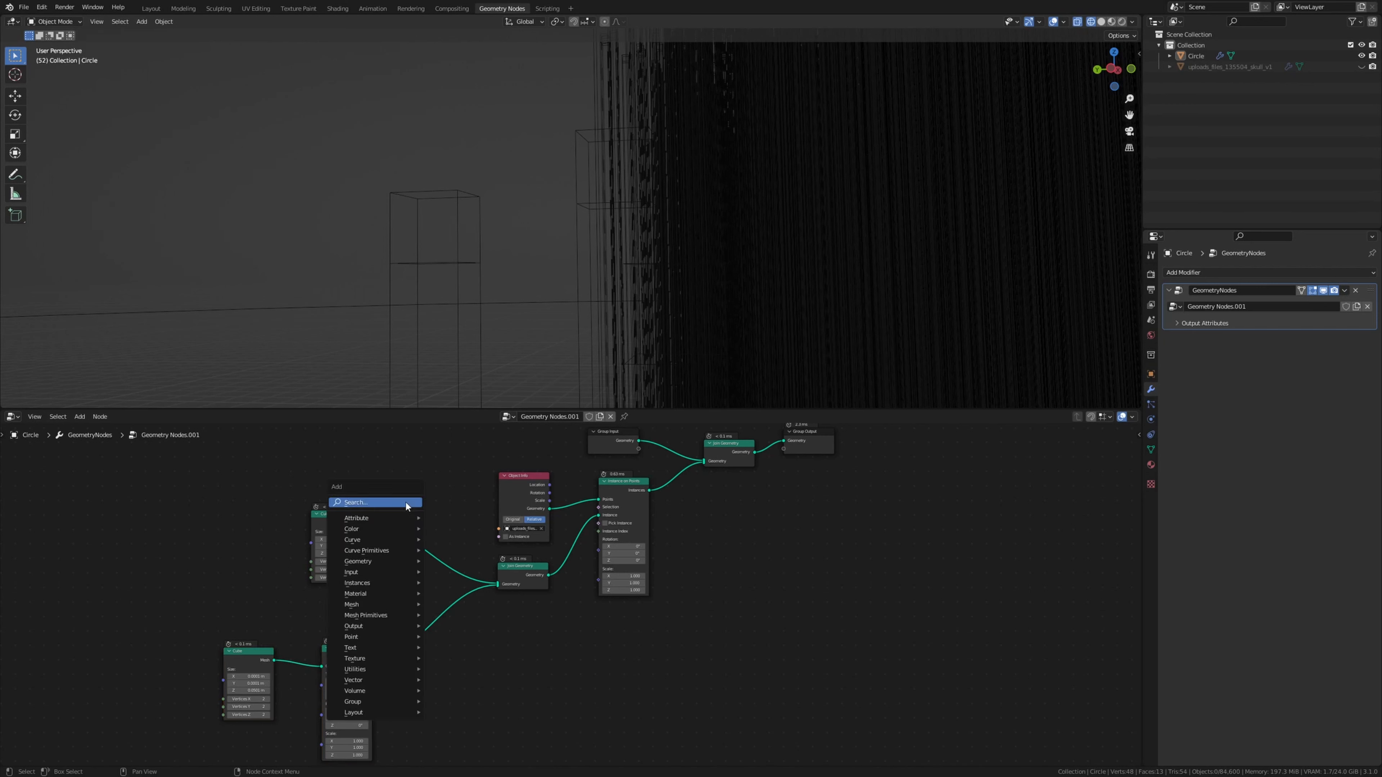
{"action": "left_click", "coordinate": [405, 501]}
{"action": "type", "text": "set m"}
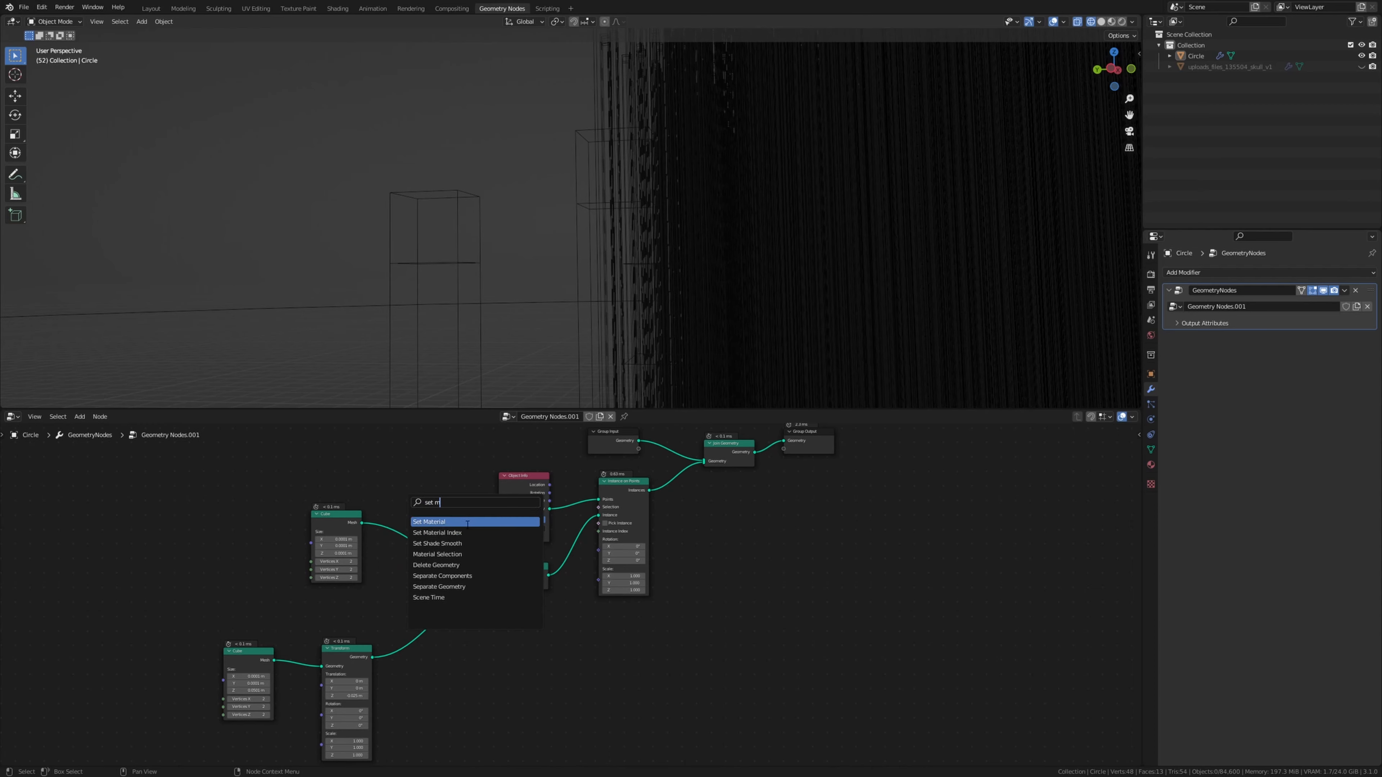
{"action": "left_click", "coordinate": [467, 523]}
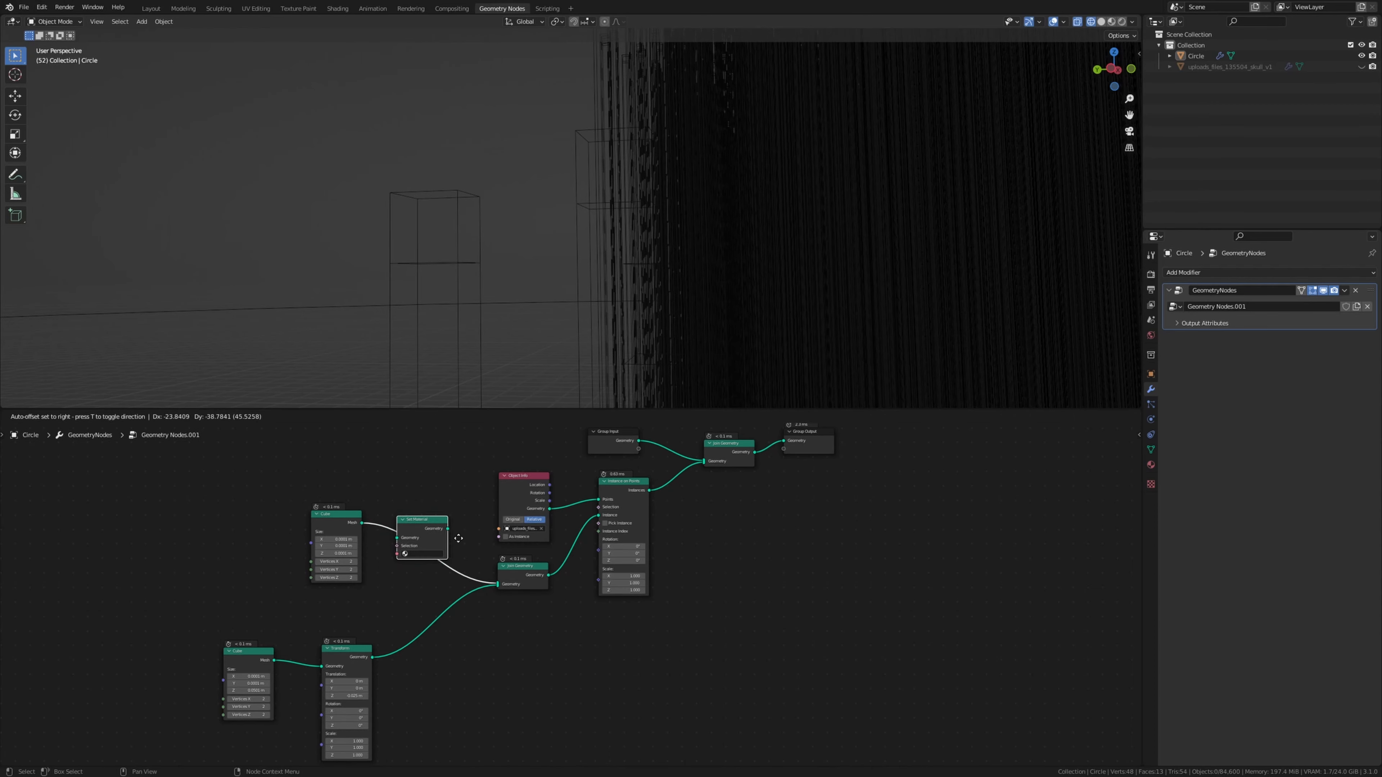
{"action": "left_click", "coordinate": [452, 536]}
- Duplicate the Set Material node onto the link between the Transform node and Join Geometry
{"action": "scroll", "coordinate": [397, 532], "scroll_direction": "up", "scroll_amount": 2}
{"action": "middle_click_drag", "start_coordinate": [396, 532], "coordinate": [405, 482]}
{"action": "key", "text": "shift+d"}
{"action": "left_click", "coordinate": [511, 646]}
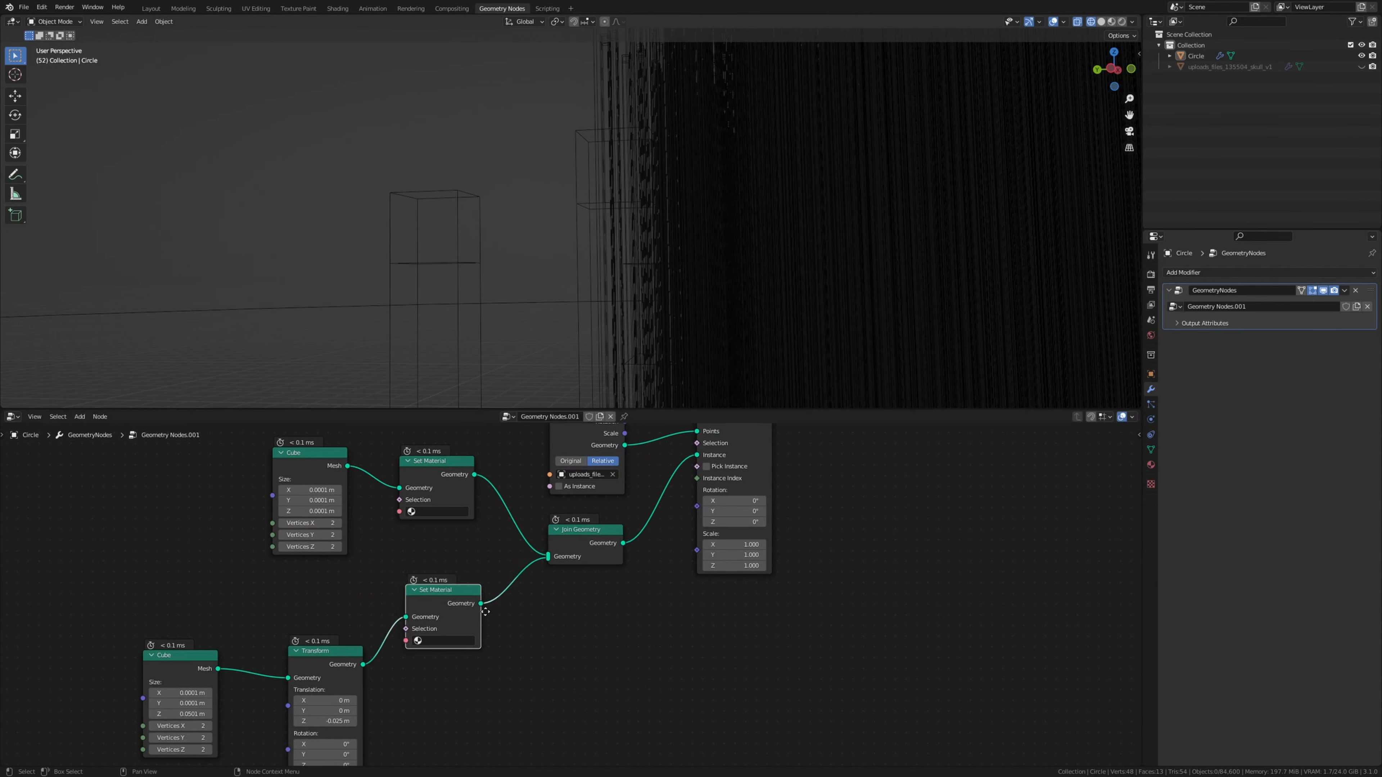
{"action": "middle_click_drag", "start_coordinate": [485, 621], "coordinate": [470, 599]}
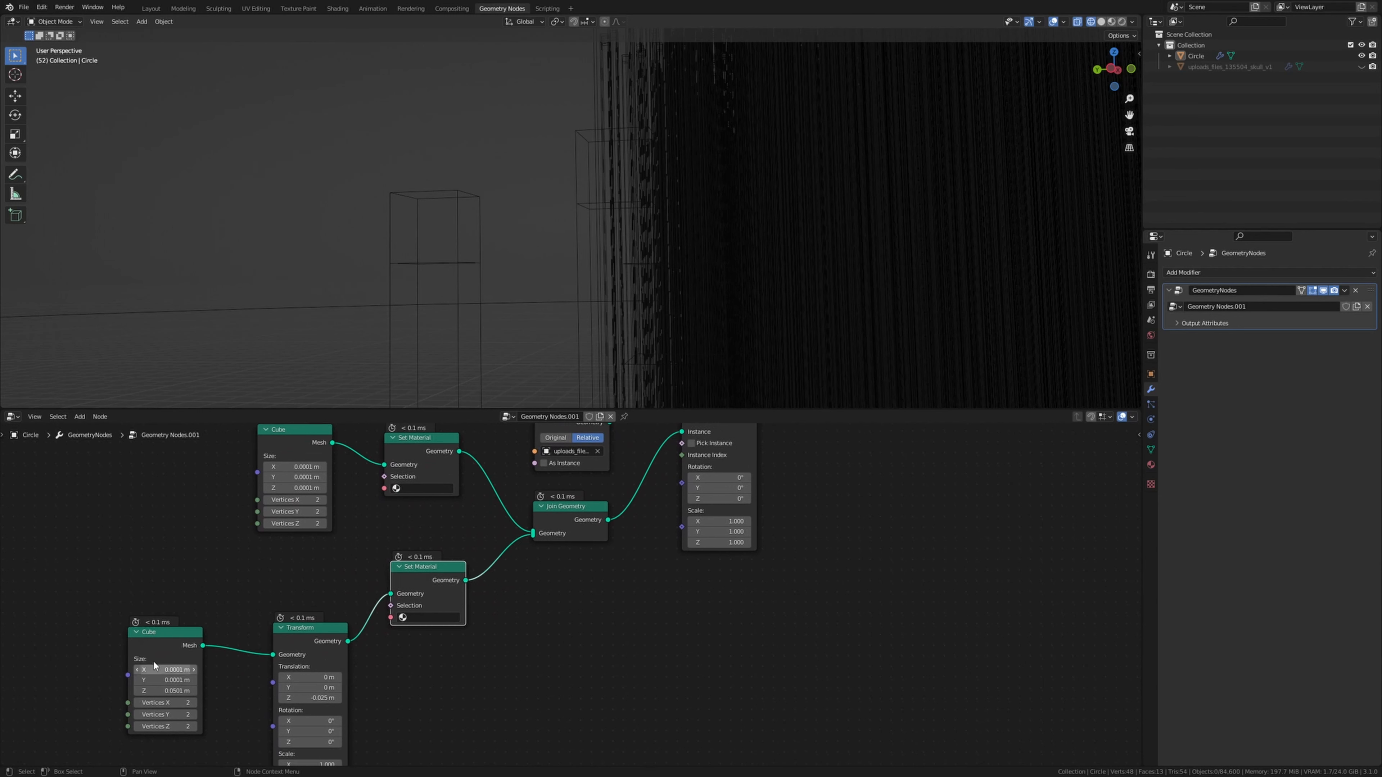
- Add a material slot to the Circle object with a new material named Emission
{"action": "left_click", "coordinate": [1151, 464]}
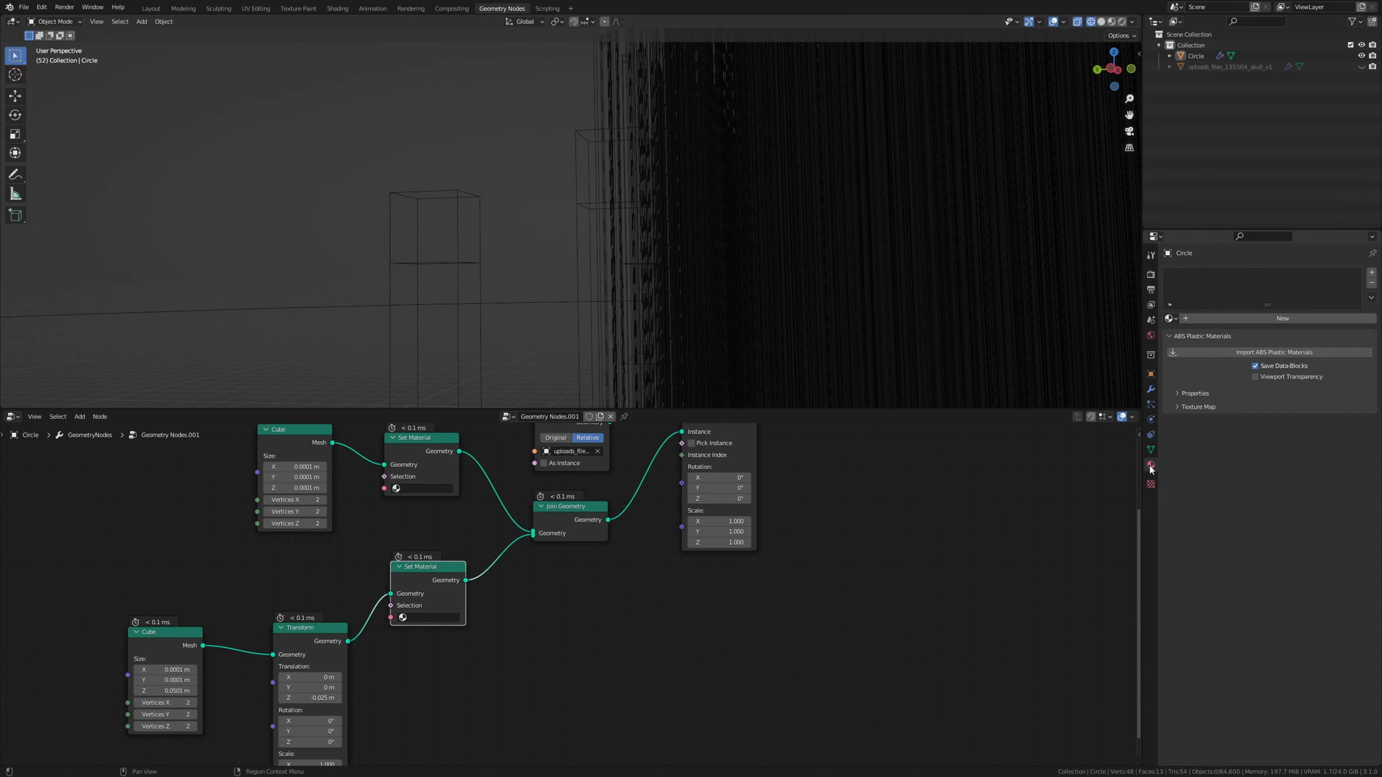
{"action": "left_click", "coordinate": [1372, 272]}
{"action": "left_click", "coordinate": [1258, 318]}
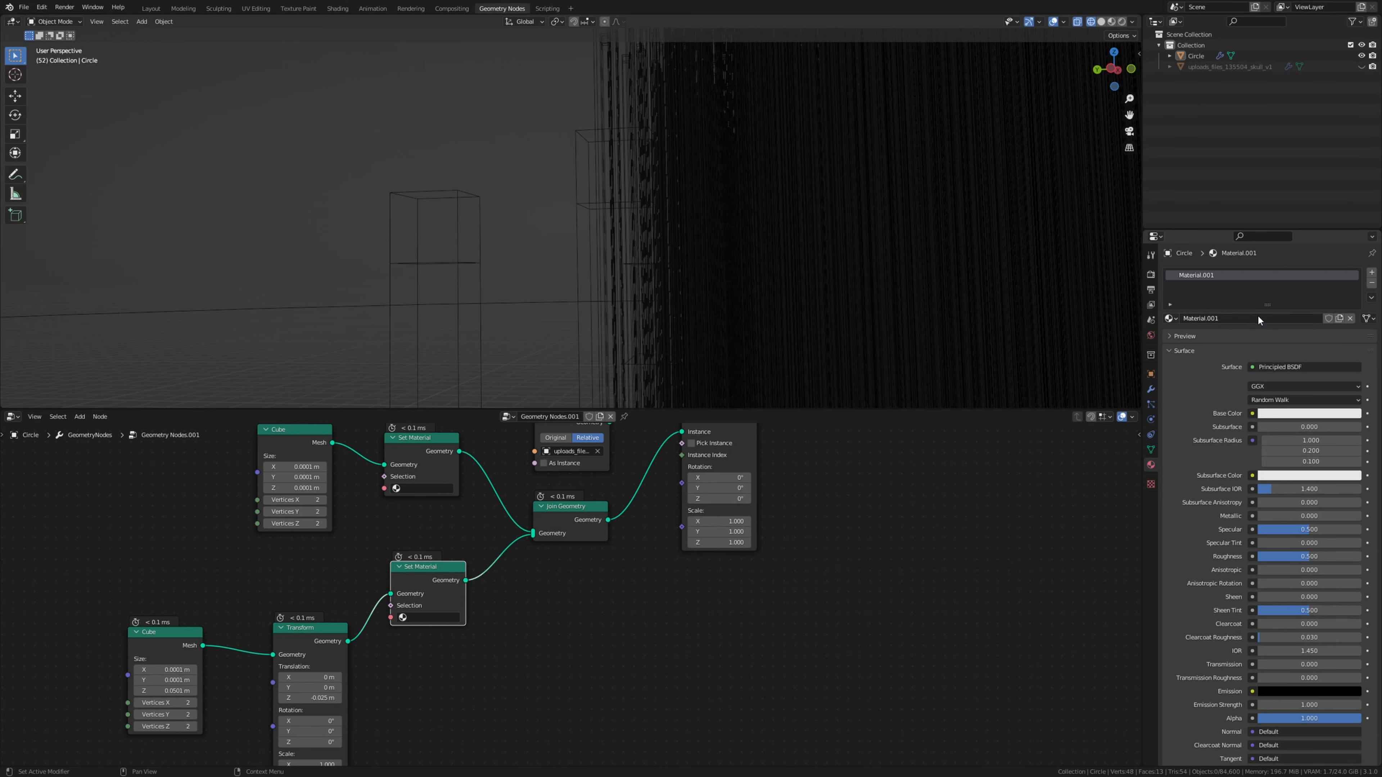
{"action": "double_click", "coordinate": [1248, 318]}
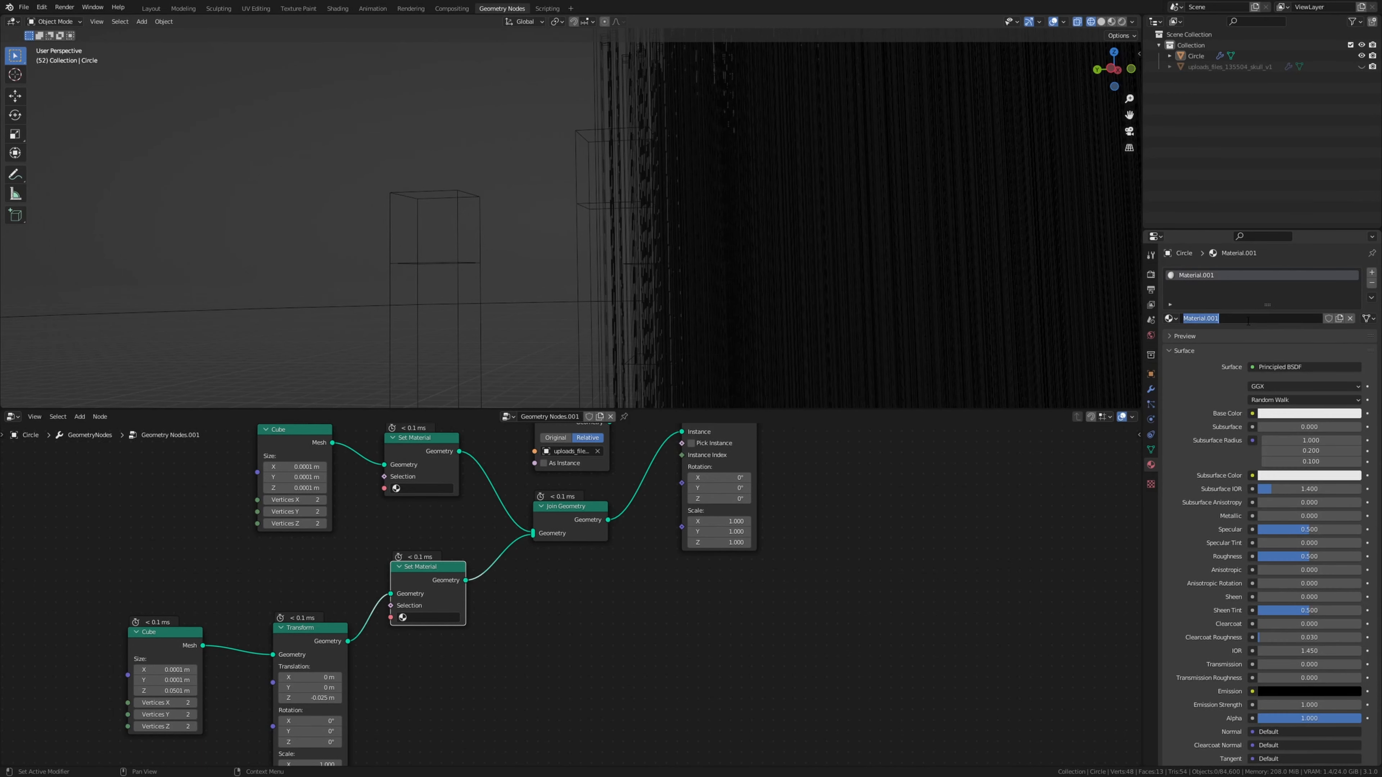
{"action": "type", "text": "Emission"}
{"action": "key", "text": "Return"}
- Add a second material slot to the Circle object with a new material named Glass
{"action": "left_click", "coordinate": [1372, 273]}
{"action": "left_click", "coordinate": [1207, 335]}
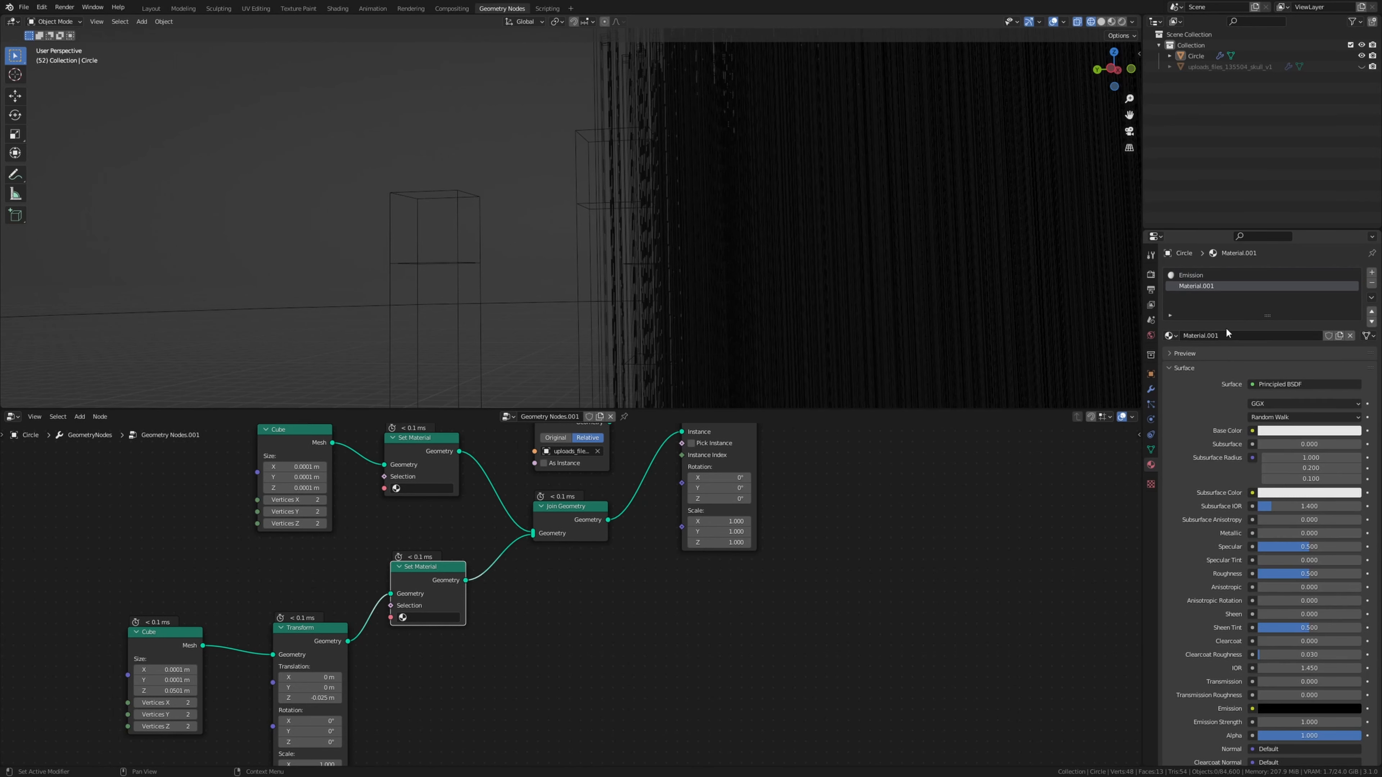
{"action": "double_click", "coordinate": [1240, 333]}
{"action": "type", "text": "Glass"}
{"action": "key", "text": "Return"}
- Assign Emission to the small cube's Set Material node and Glass to the column's Set Material node
{"action": "middle_click_drag", "start_coordinate": [585, 602], "coordinate": [639, 678]}
{"action": "left_click", "coordinate": [485, 564]}
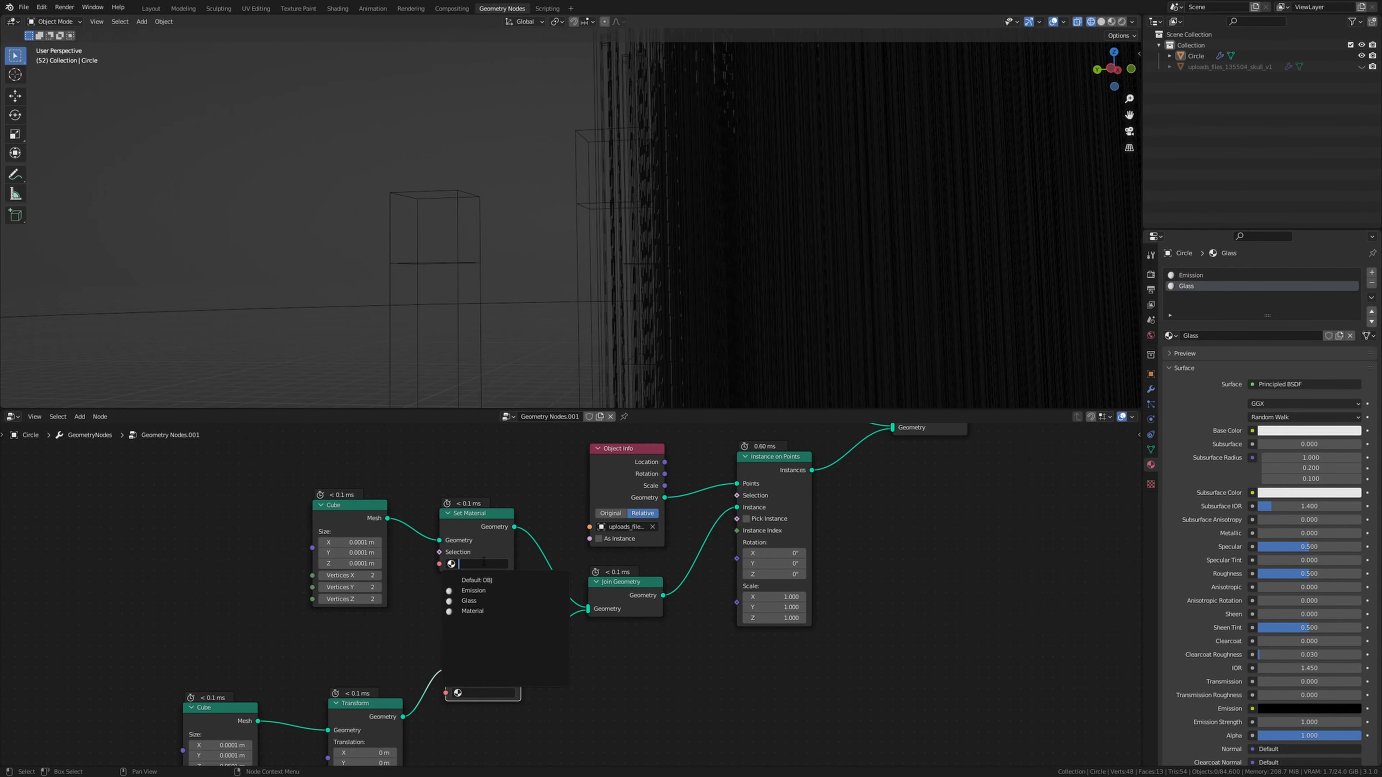
{"action": "left_click", "coordinate": [474, 590]}
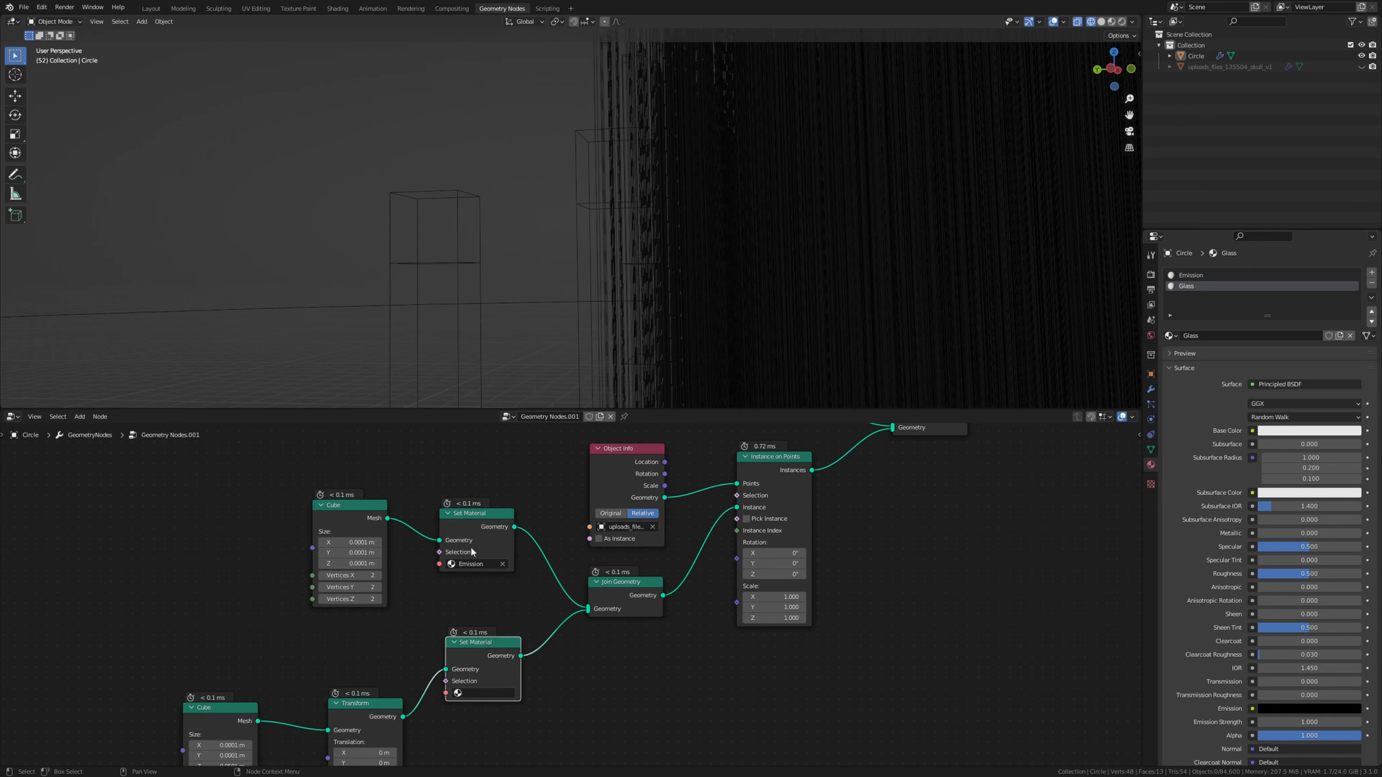
{"action": "middle_click_drag", "start_coordinate": [530, 664], "coordinate": [523, 586]}
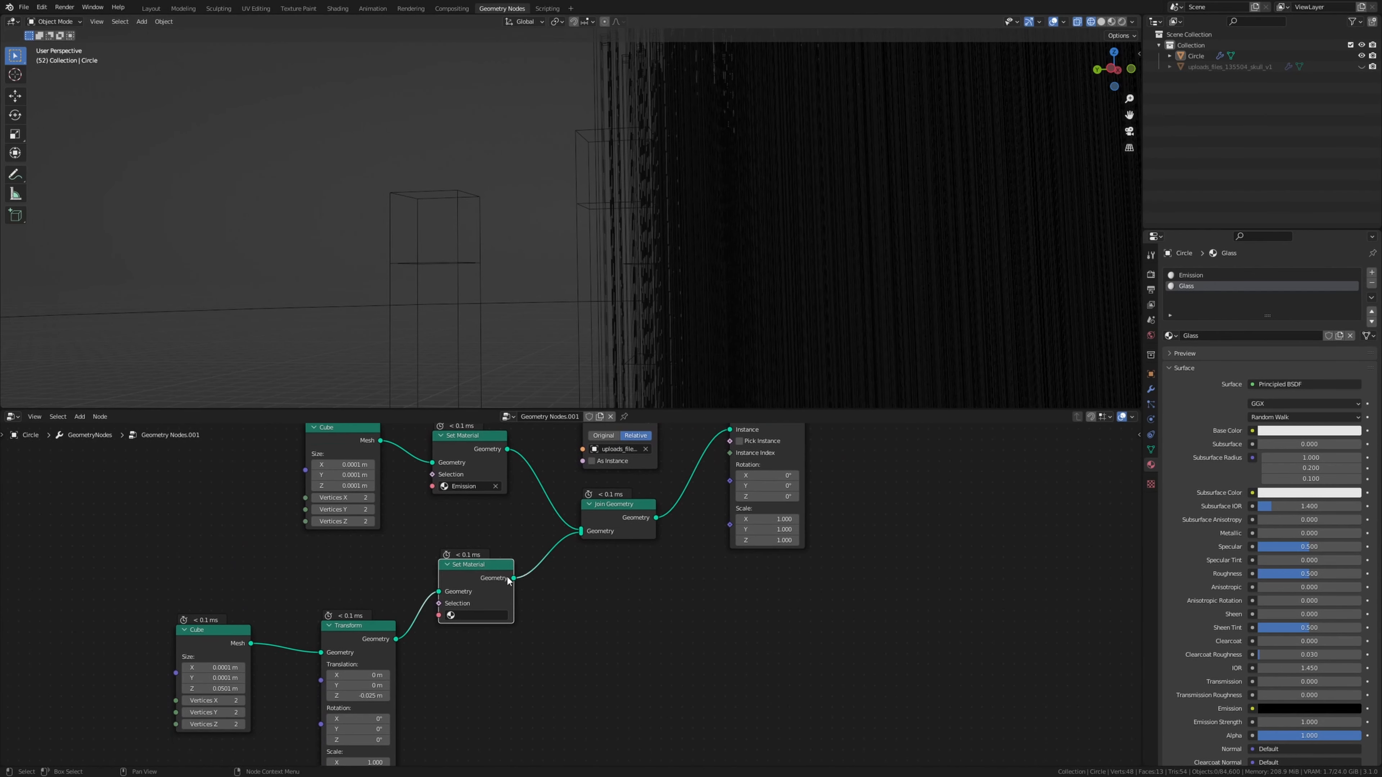
{"action": "left_click", "coordinate": [482, 616]}
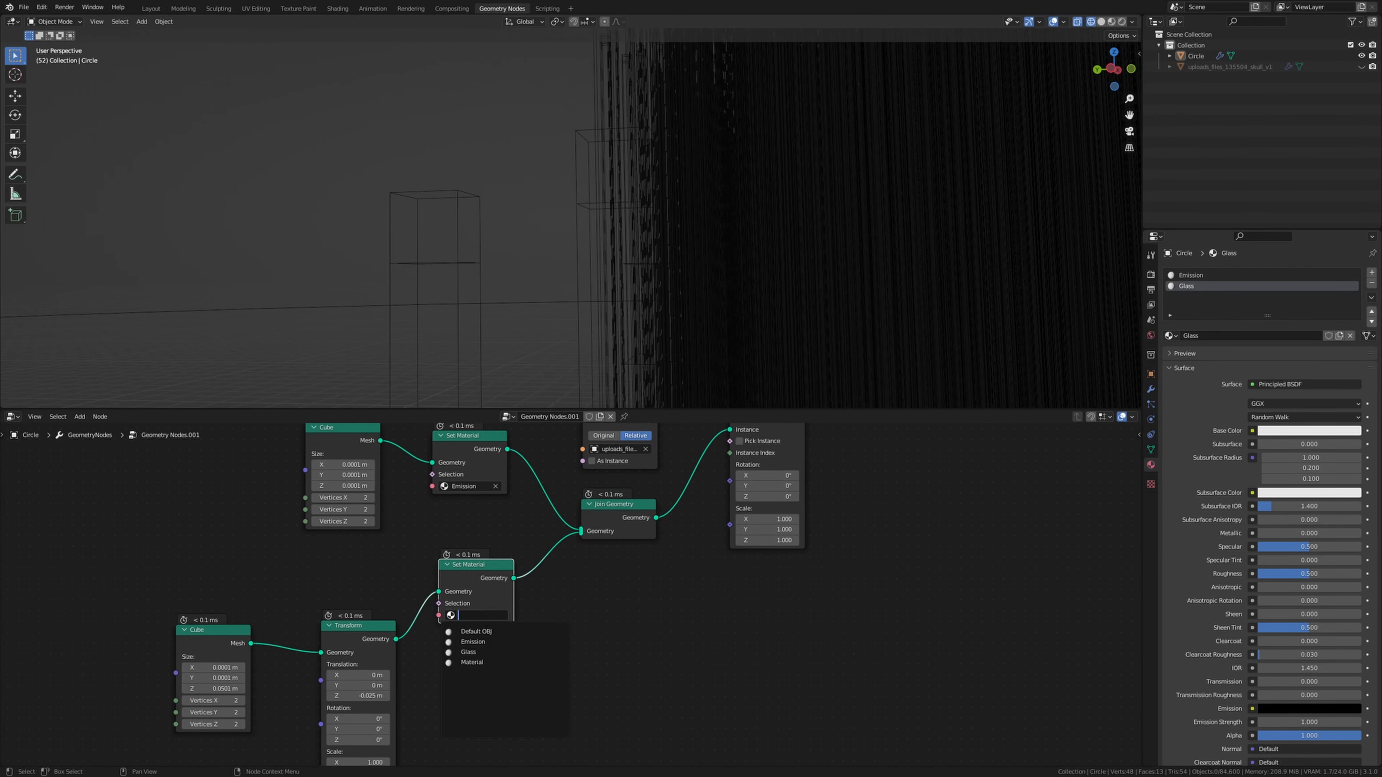
{"action": "left_click", "coordinate": [486, 651]}
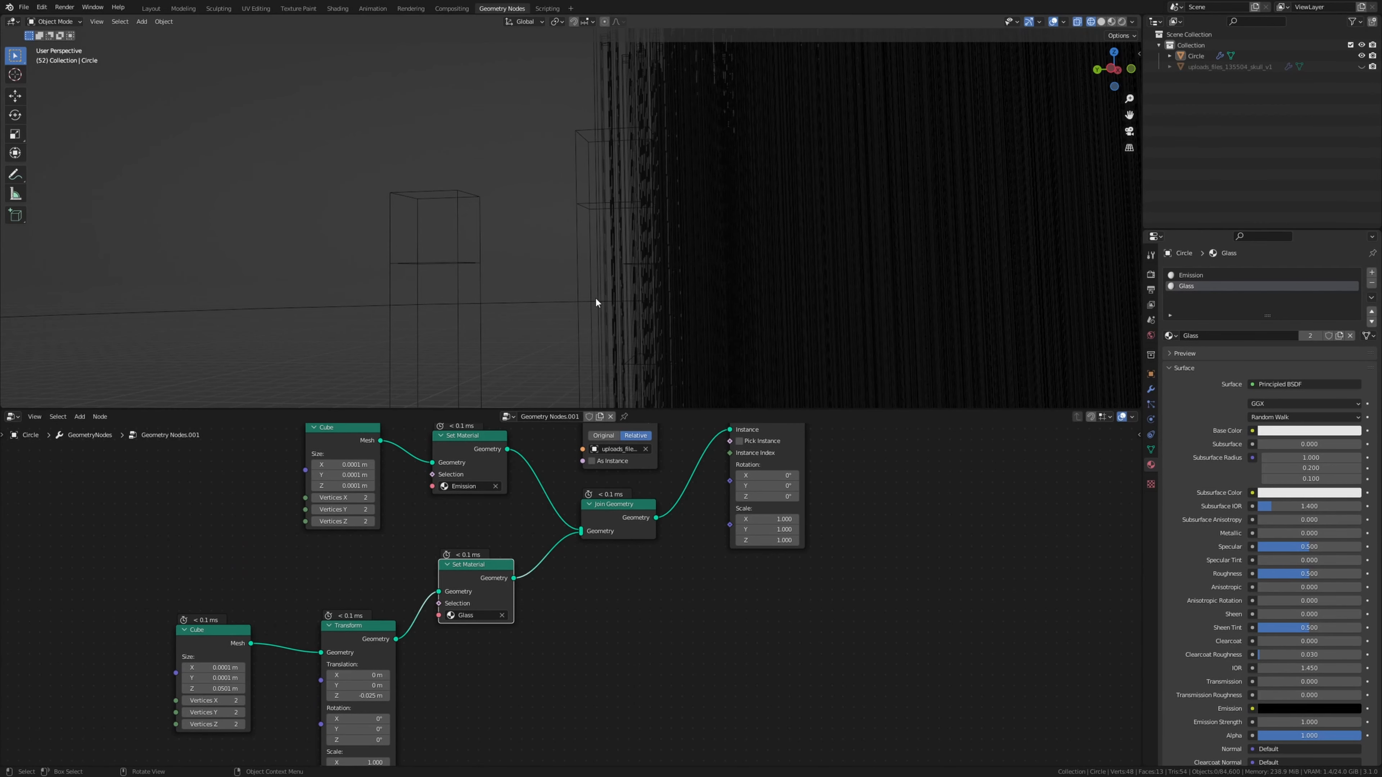
- In the Shading workspace, use a Sky Texture as the world color and set its Air, Dust and Ozone to 3
{"action": "left_click", "coordinate": [338, 9]}
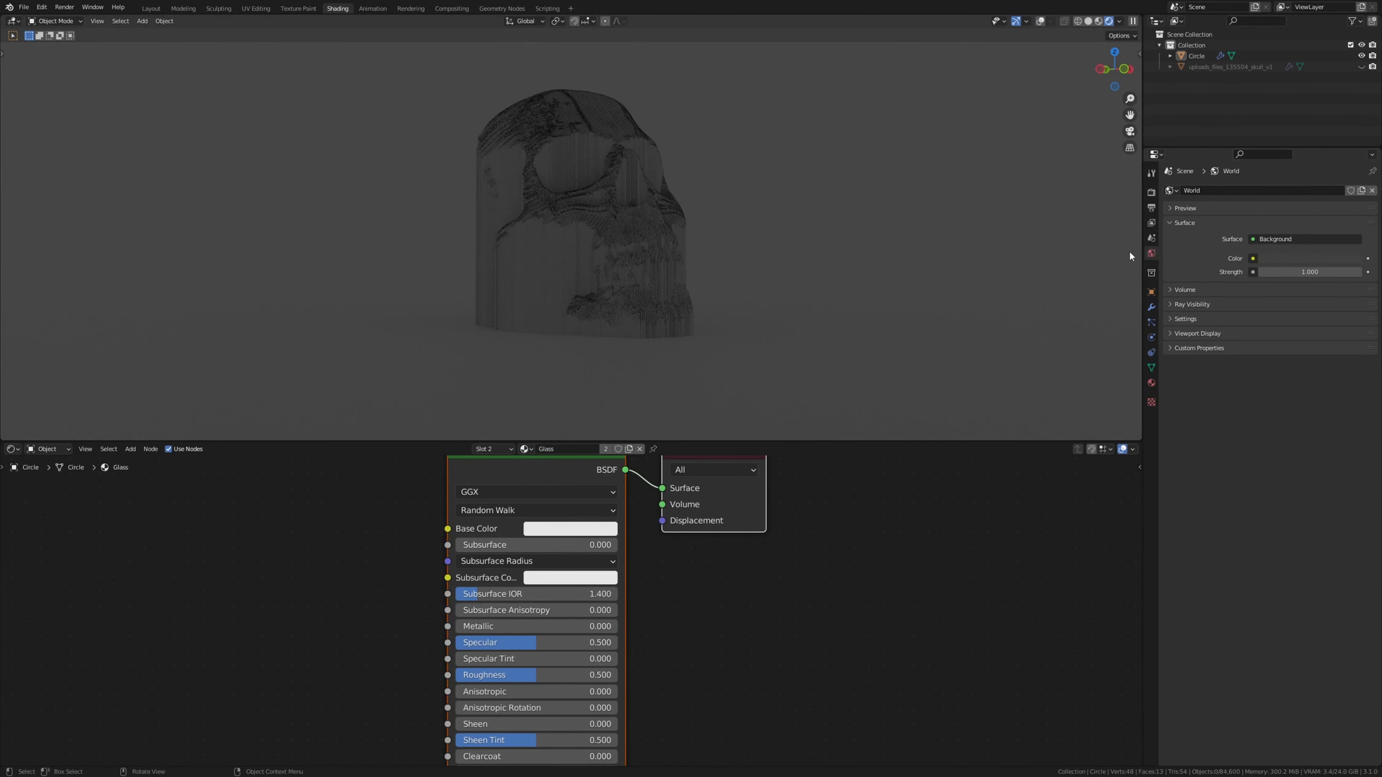
{"action": "left_click", "coordinate": [1254, 259]}
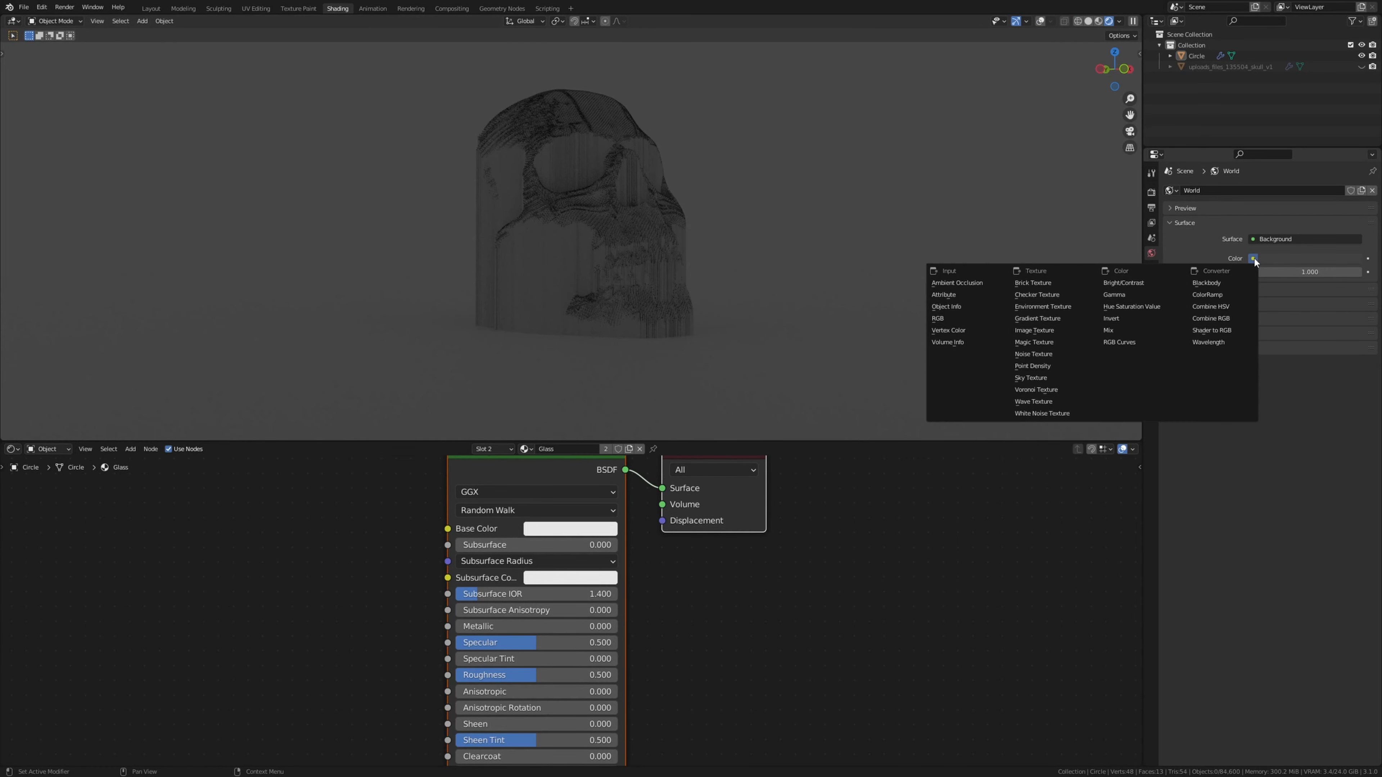
{"action": "left_click", "coordinate": [1061, 375]}
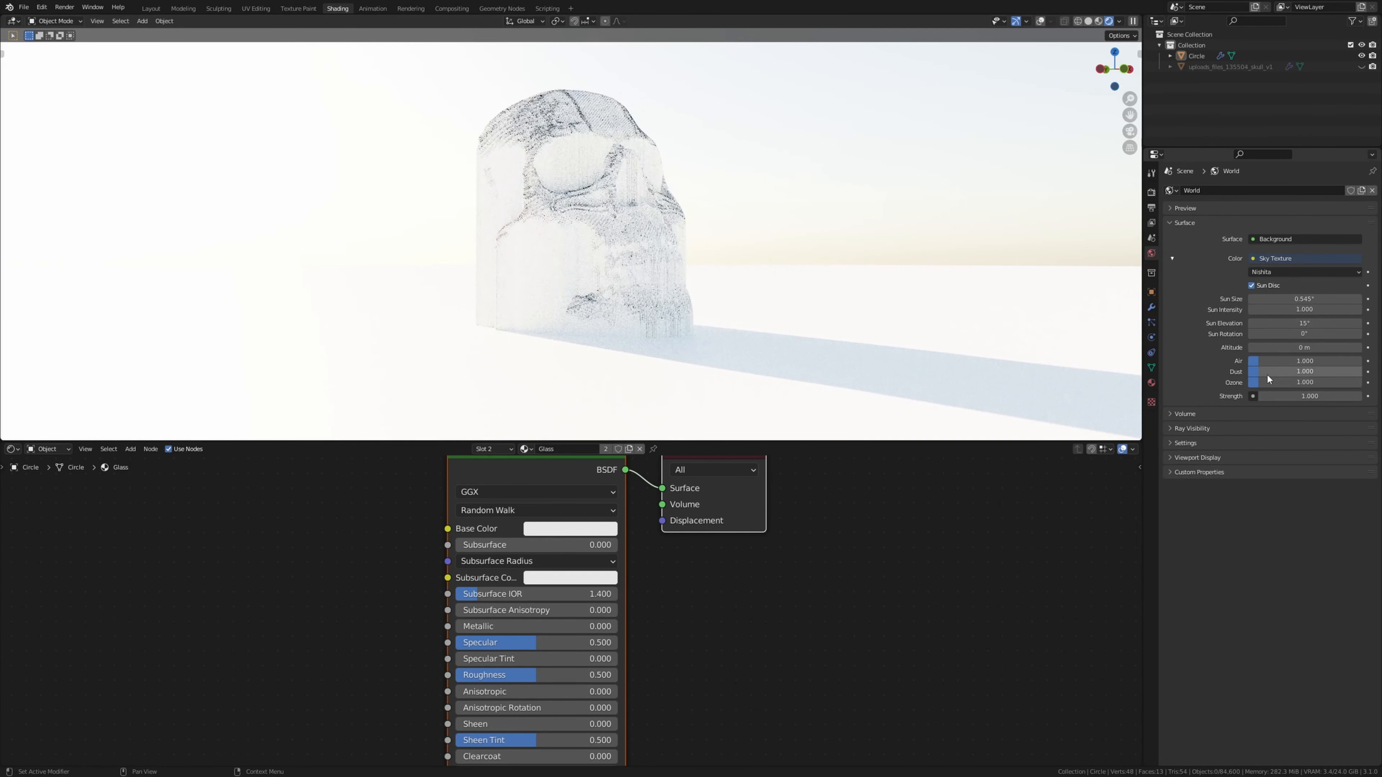
{"action": "left_click_drag", "start_coordinate": [1287, 360], "coordinate": [1287, 382]}
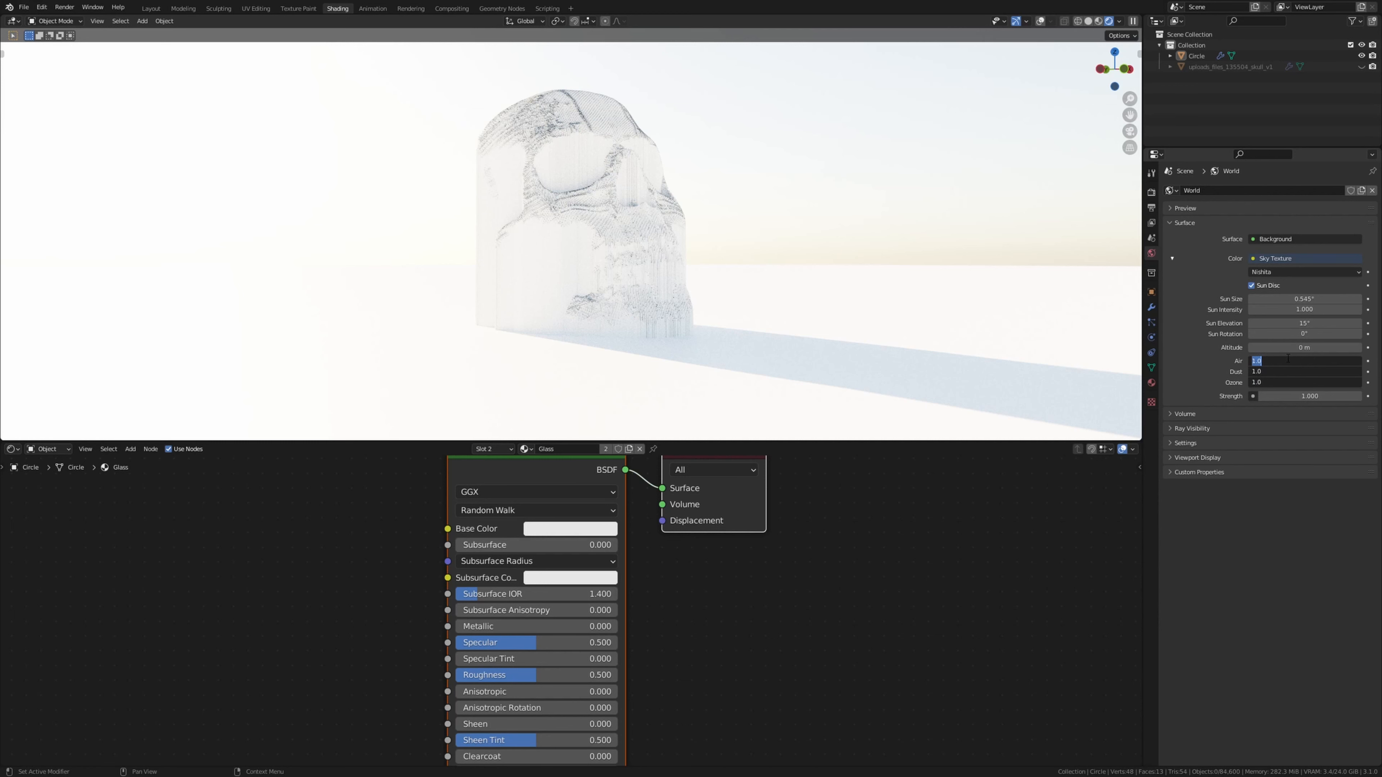
{"action": "type", "text": "3"}
{"action": "key", "text": "Return"}
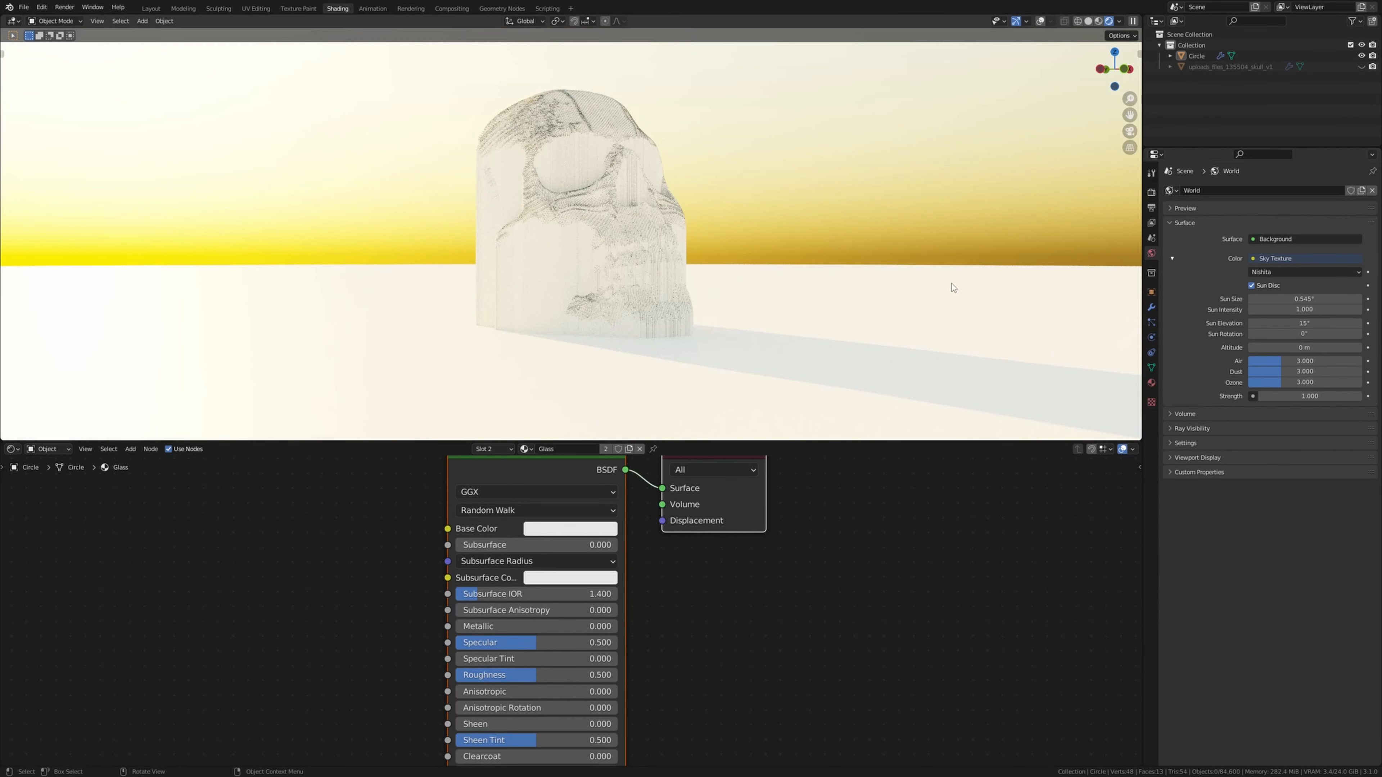
- Add a cube mesh to the scene and scale it by 100 to enclose the skull
{"action": "key", "text": "shift+a"}
{"action": "mouse_move", "coordinate": [871, 263]}
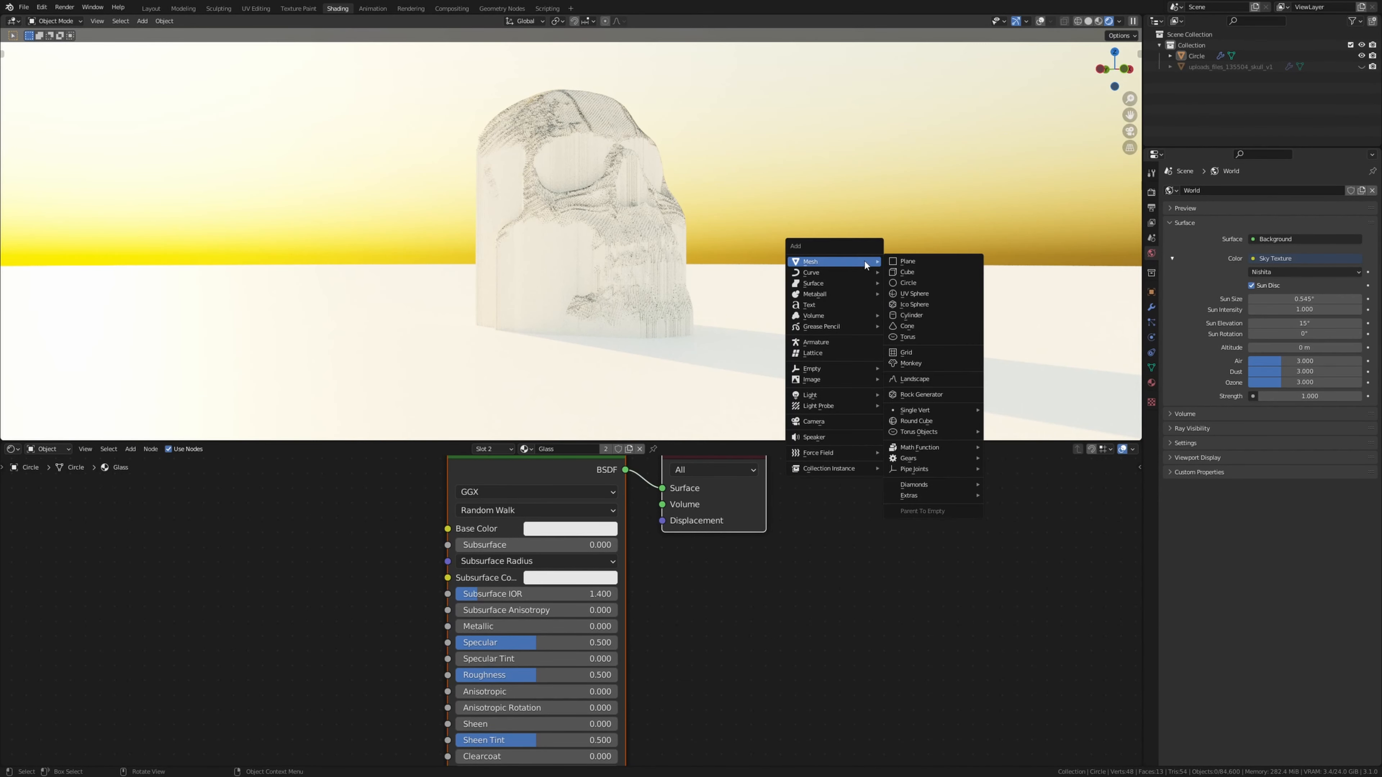
{"action": "left_click", "coordinate": [911, 272]}
{"action": "type", "text": "s"}
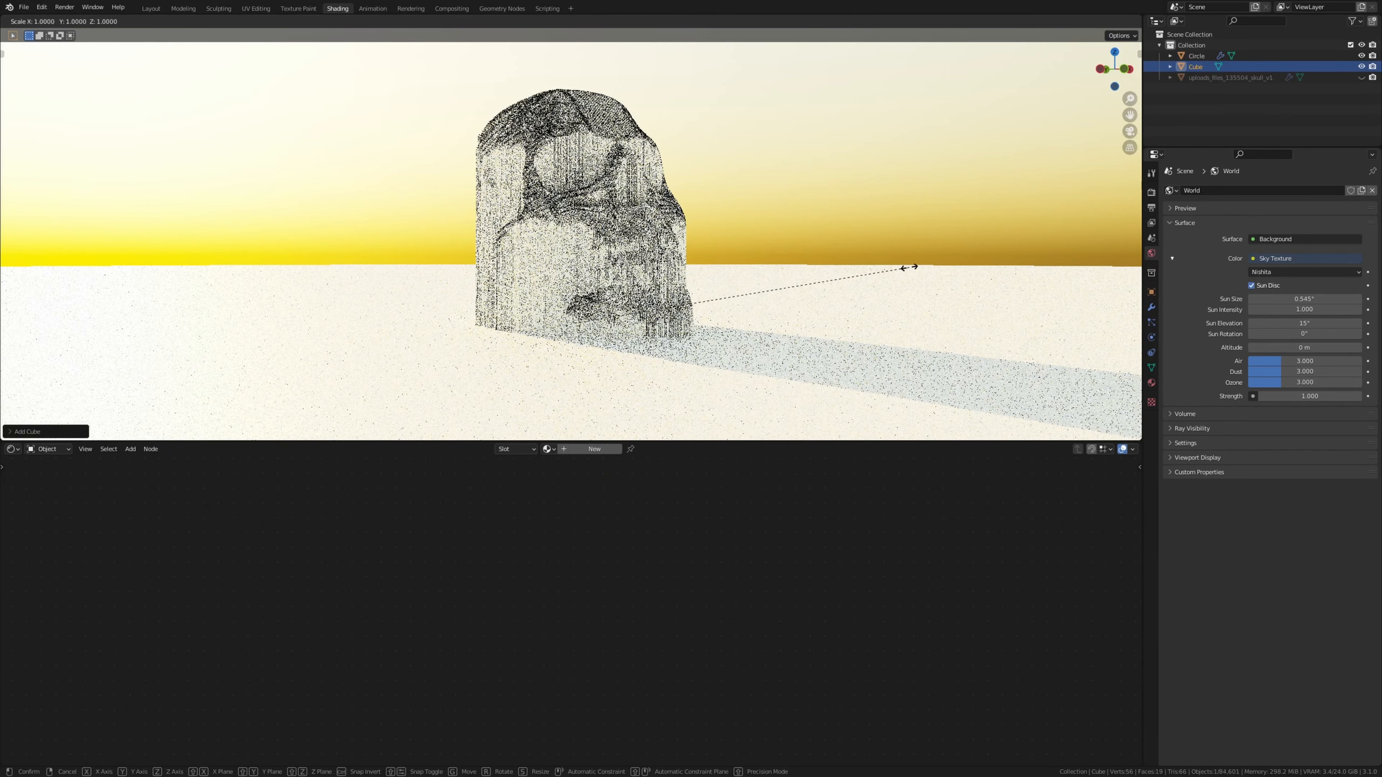
{"action": "type", "text": "100"}
{"action": "key", "text": "Return"}
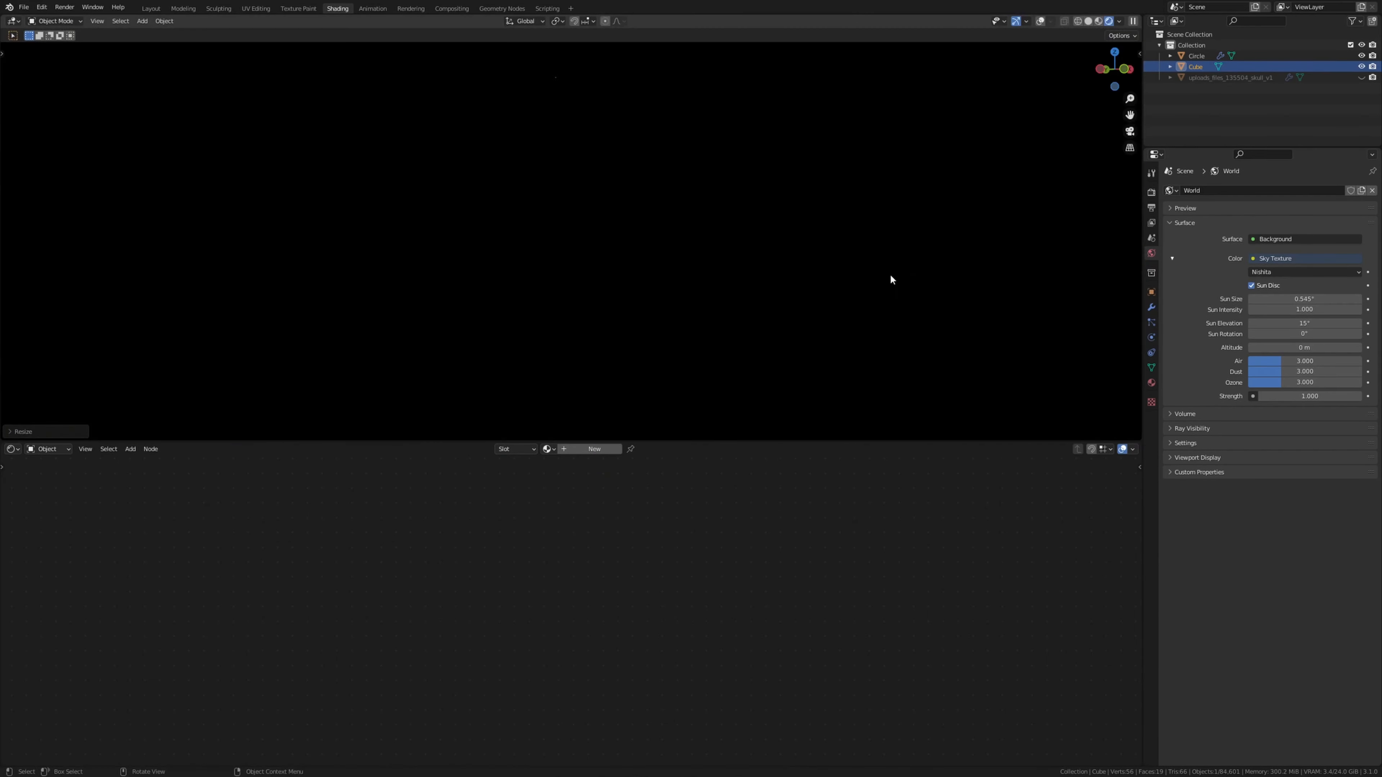
- Give the large cube a new material, replacing its Principled BSDF with a Principled Volume connected to the output's Volume
{"action": "left_click", "coordinate": [602, 449]}
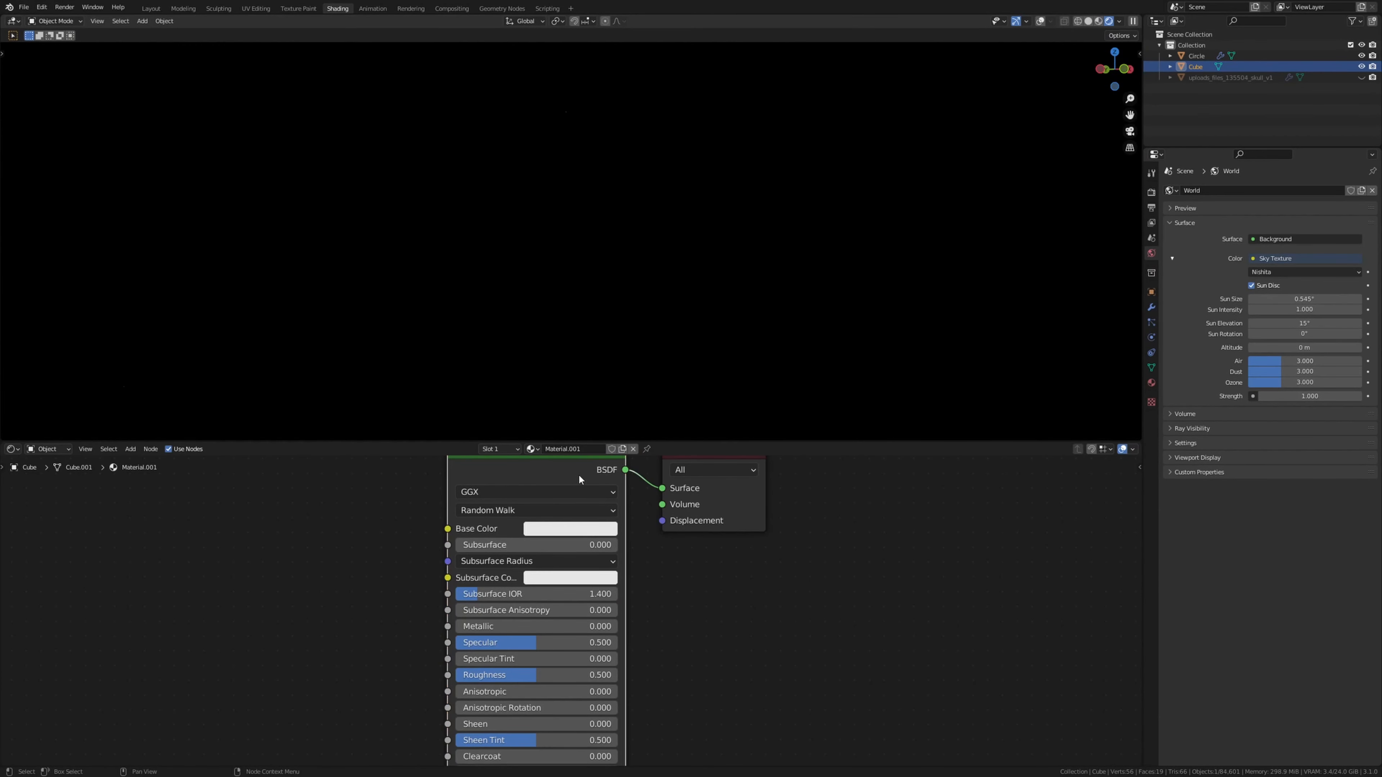
{"action": "key", "text": "x"}
{"action": "key", "text": "shift+a"}
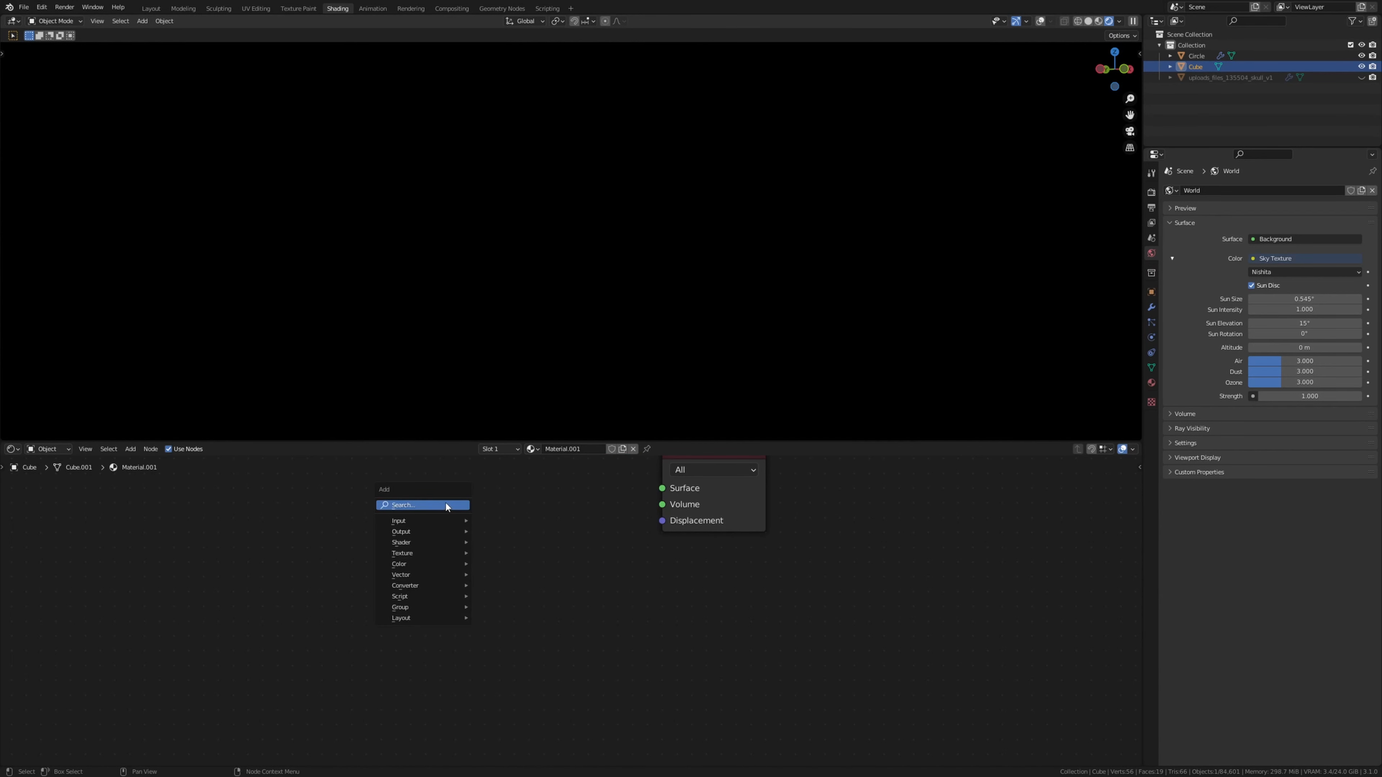
{"action": "left_click", "coordinate": [446, 506]}
{"action": "type", "text": "prin"}
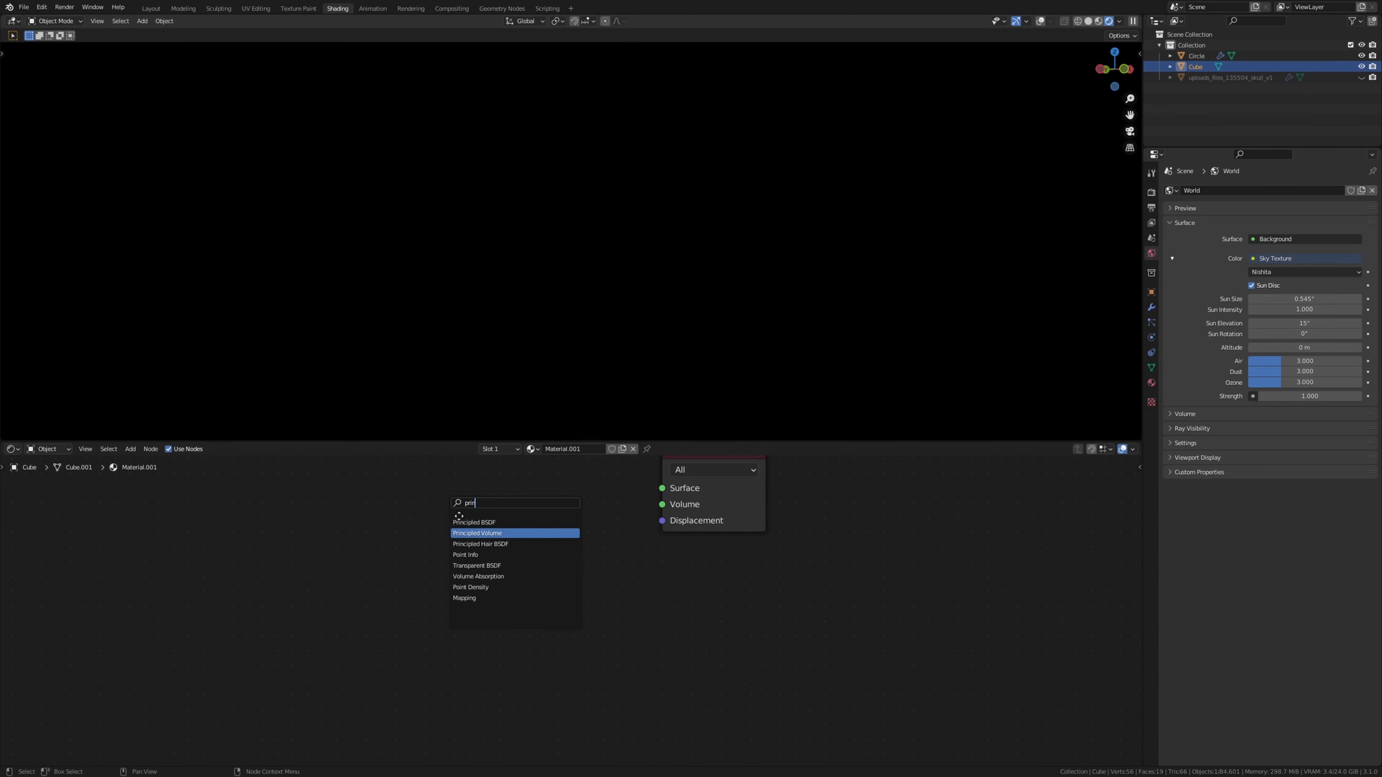
{"action": "left_click", "coordinate": [505, 533]}
{"action": "left_click_drag", "start_coordinate": [565, 508], "coordinate": [658, 509]}
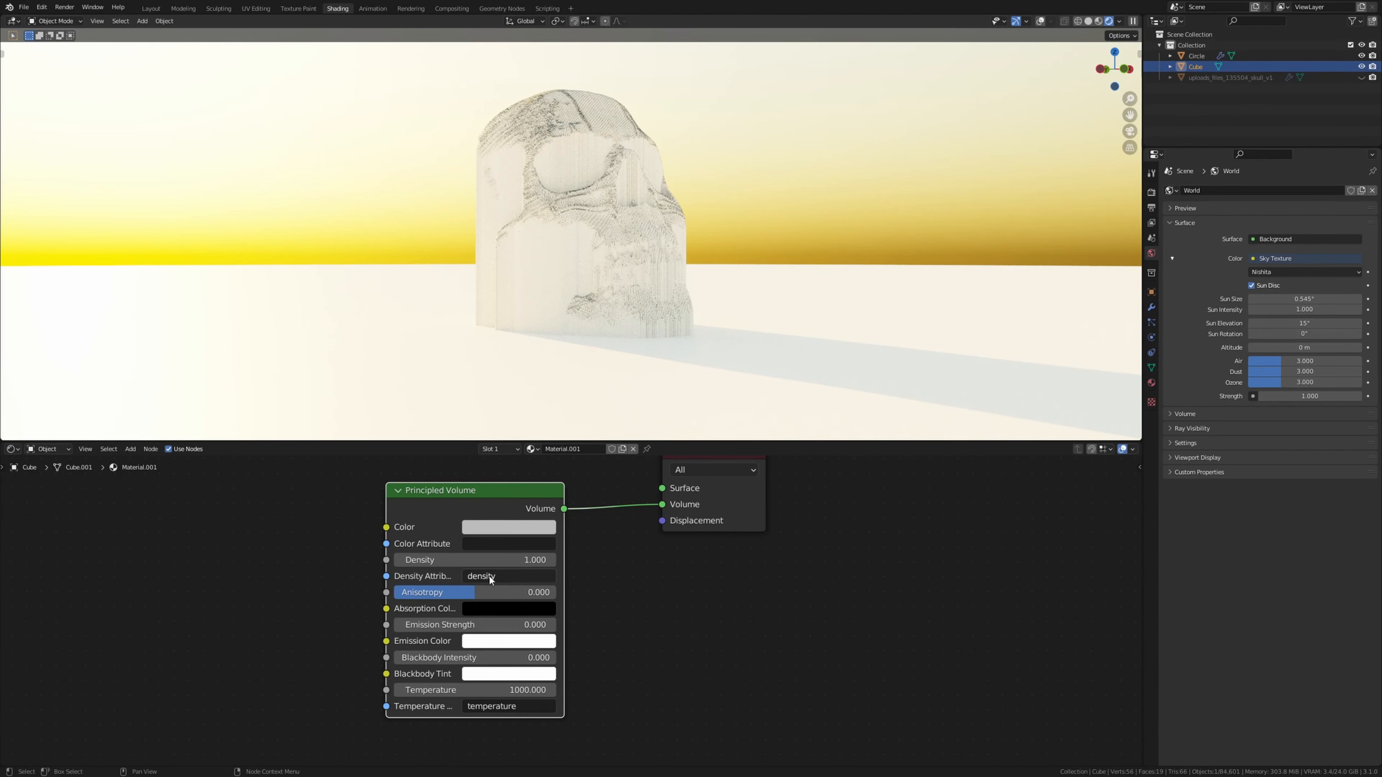
- Set the Density of the large cube's Principled Volume to 0.1
{"action": "left_click", "coordinate": [511, 559]}
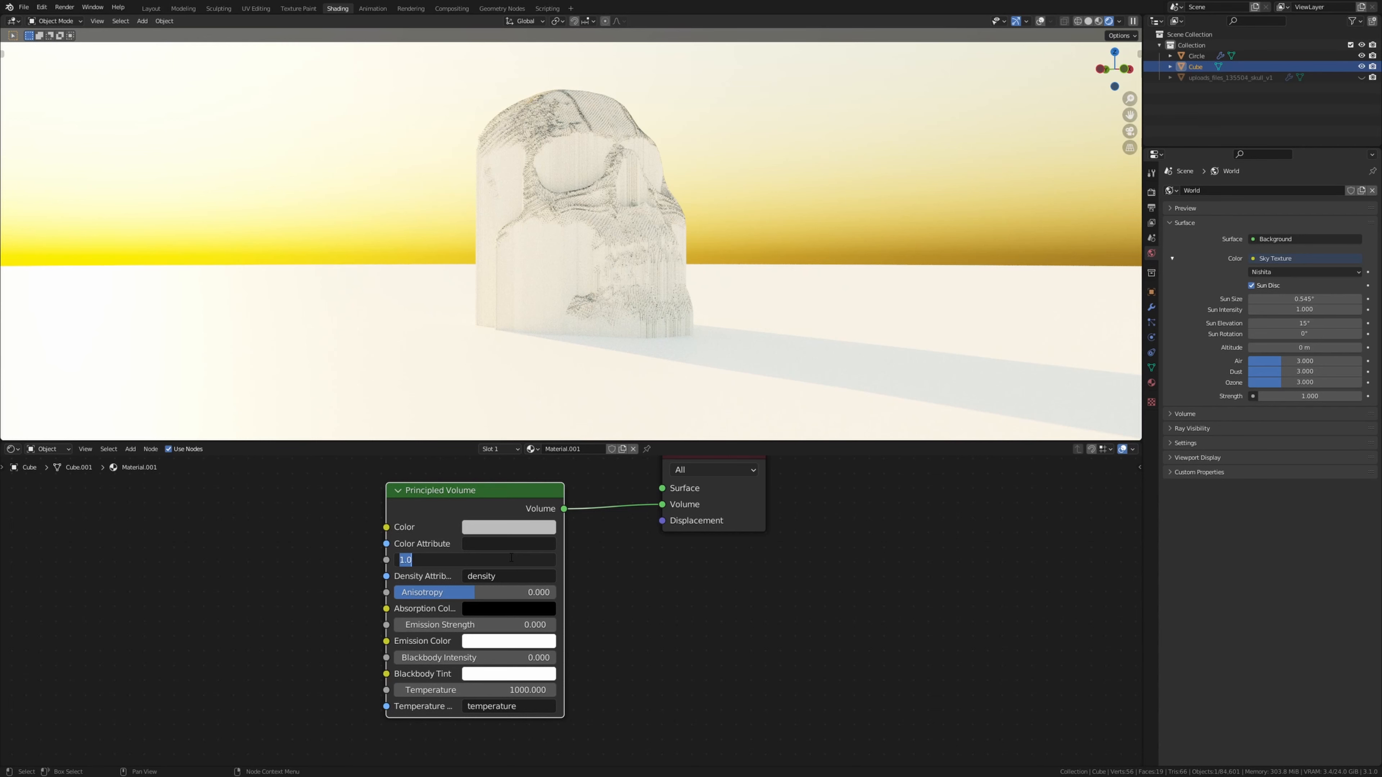
{"action": "type", "text": "0.1"}
{"action": "key", "text": "Return"}
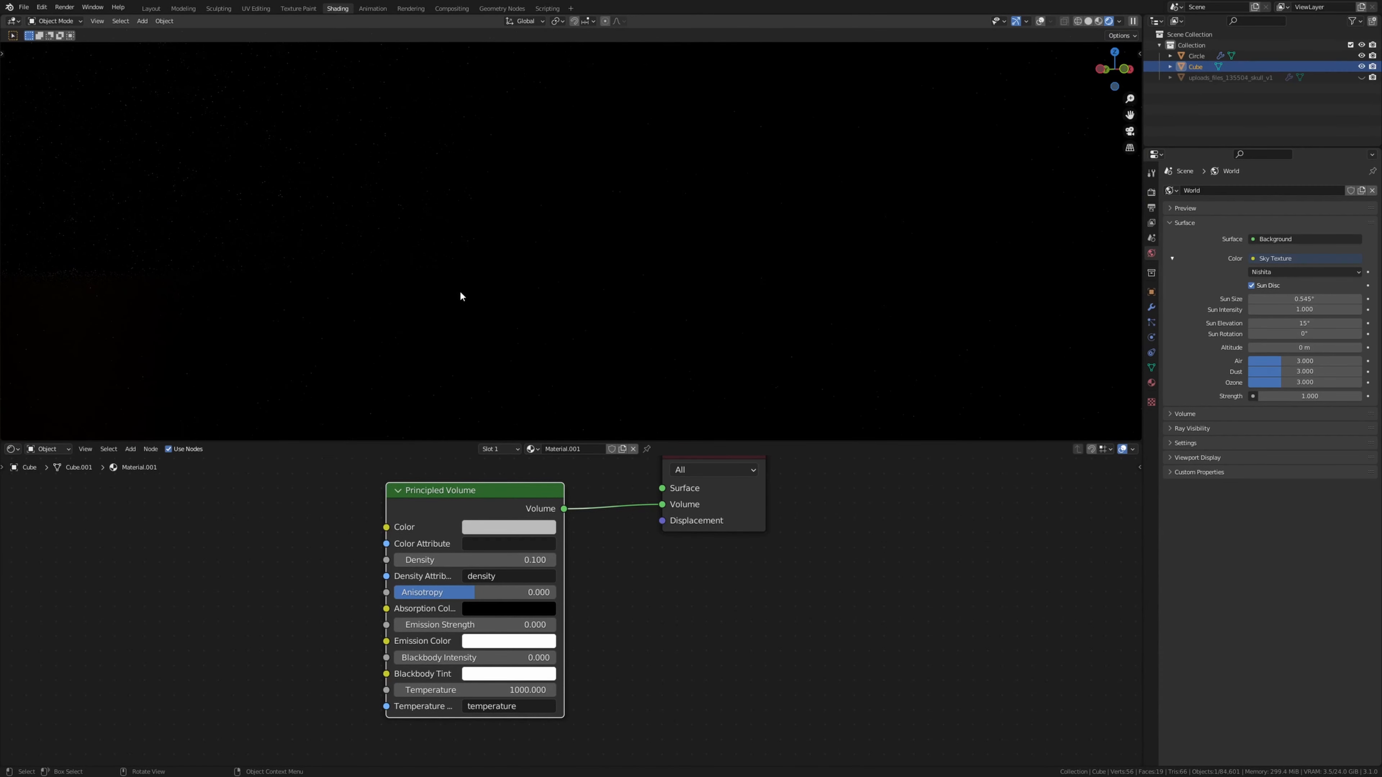
- In the Circle object's Emission material, replace the Principled BSDF with a light blue Emission shader connected to the output's Surface
{"action": "left_click", "coordinate": [1197, 55]}
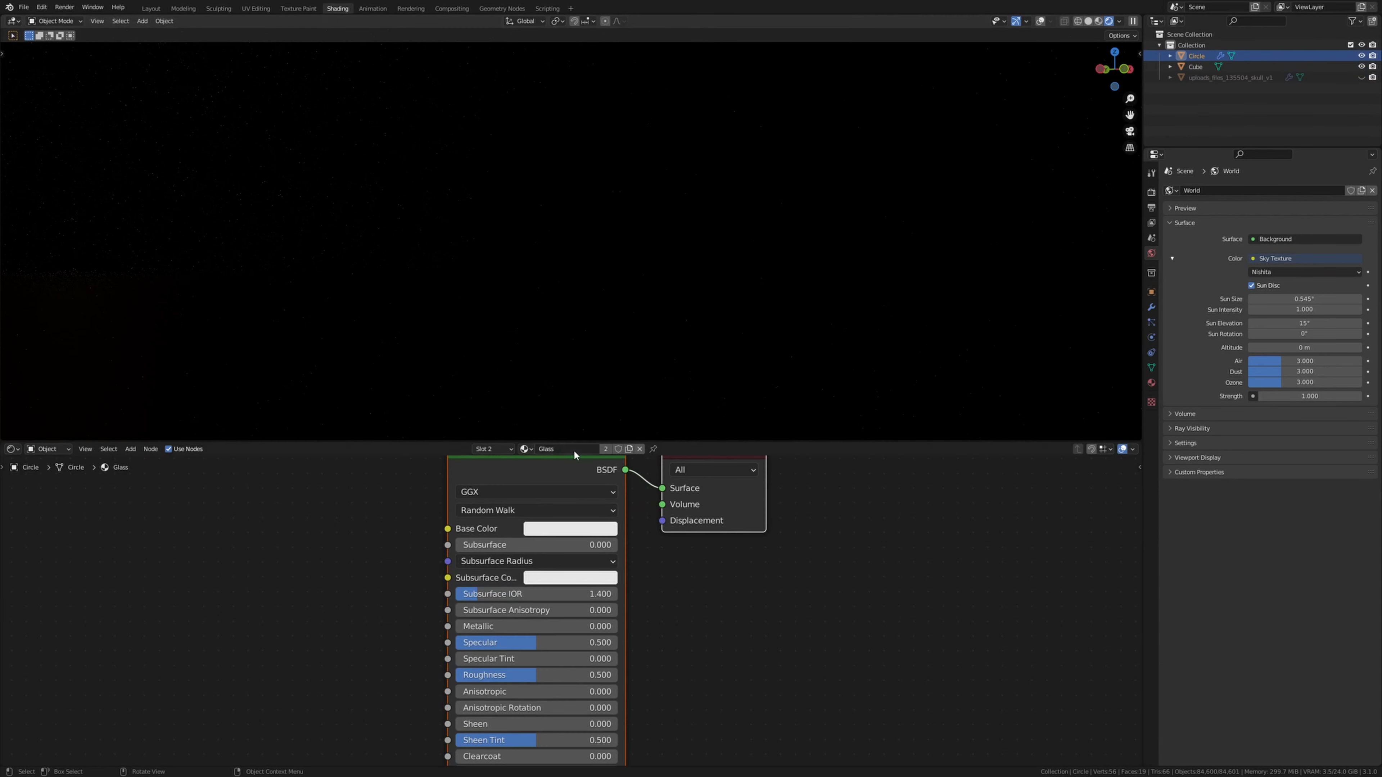
{"action": "left_click", "coordinate": [526, 448]}
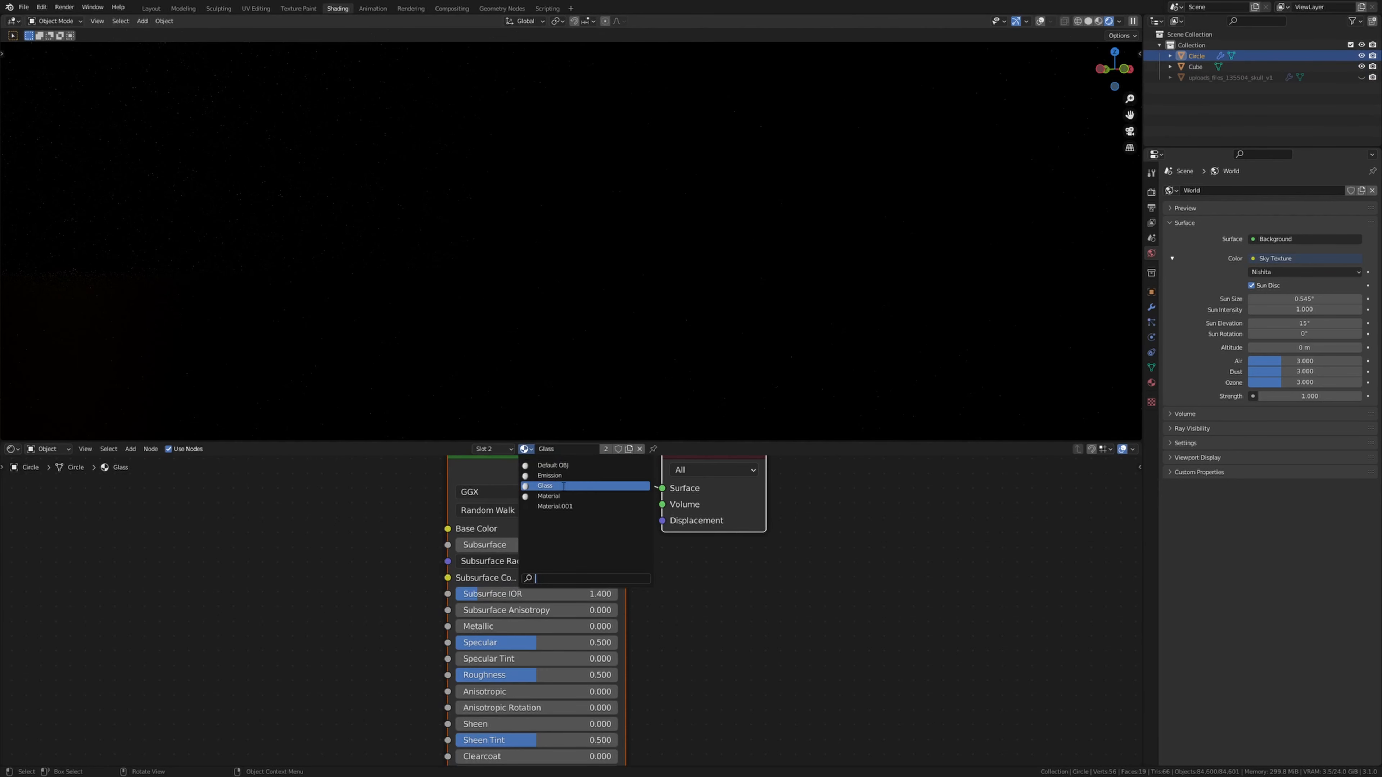
{"action": "left_click", "coordinate": [569, 474]}
{"action": "middle_click_drag", "start_coordinate": [552, 479], "coordinate": [589, 515]}
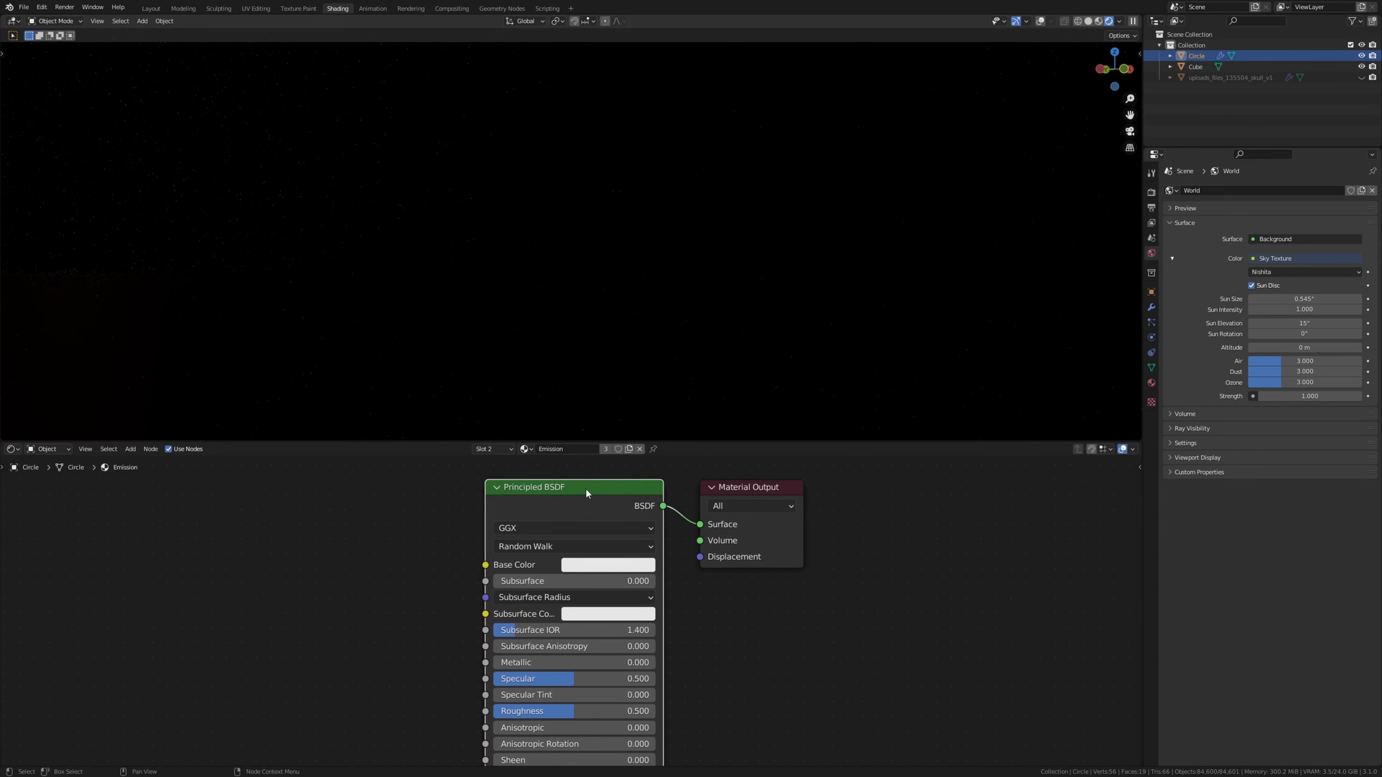
{"action": "key", "text": "x"}
{"action": "key", "text": "shift+a"}
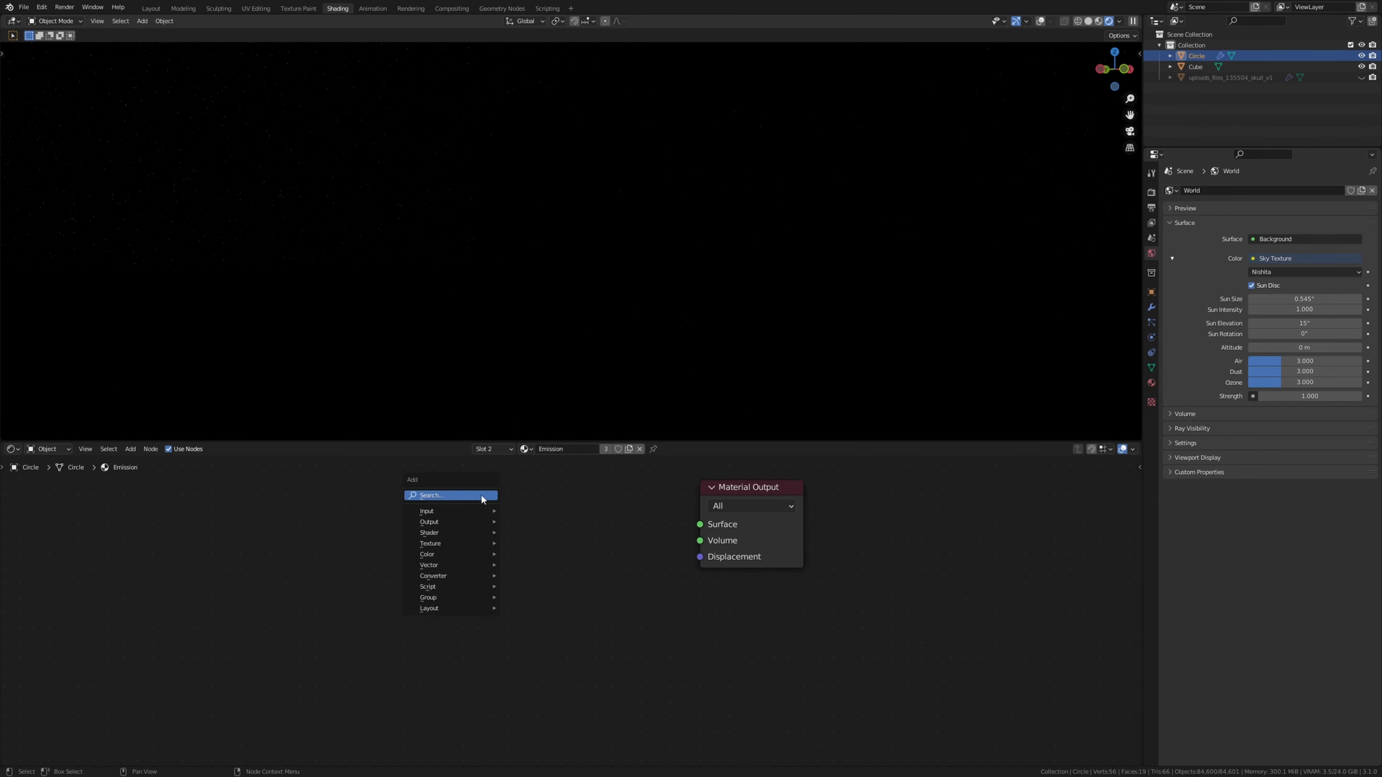
{"action": "type", "text": "em"}
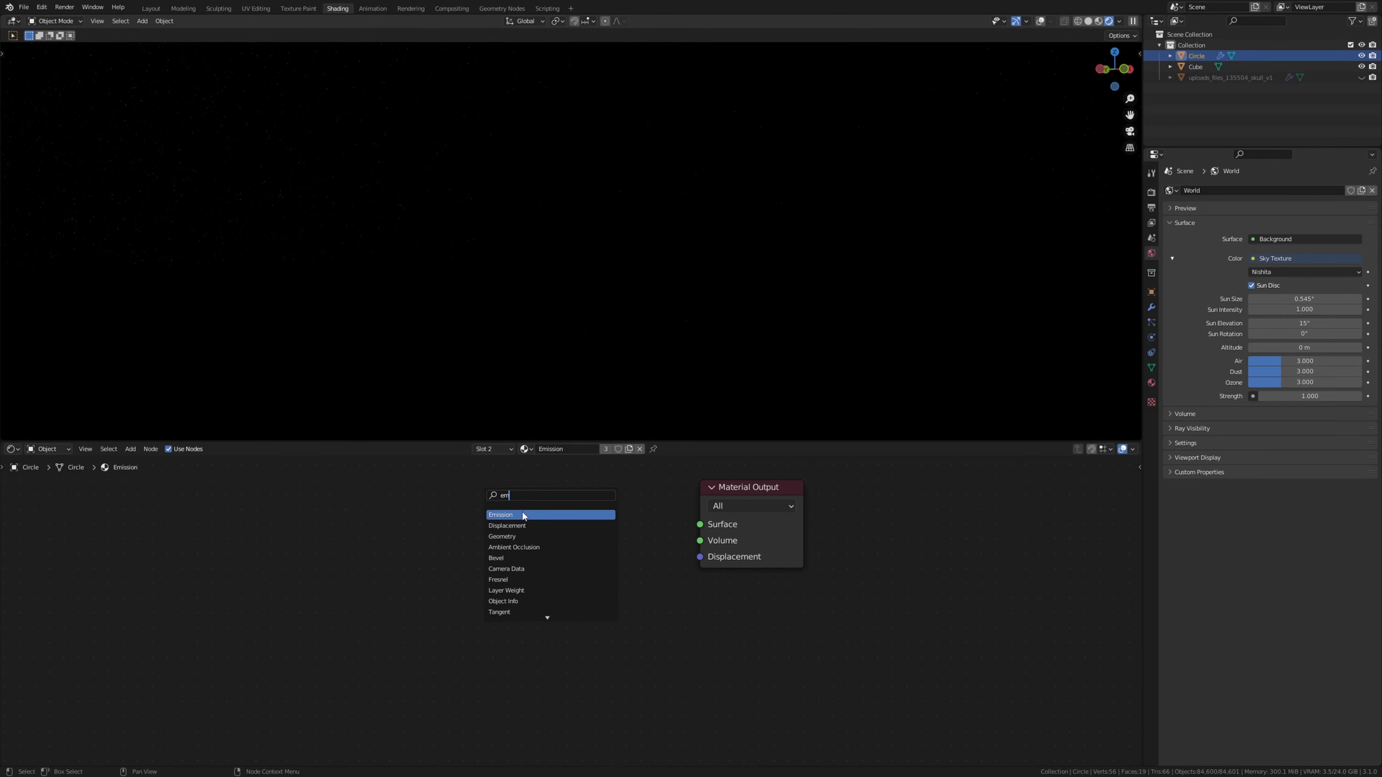
{"action": "left_click", "coordinate": [525, 515]}
{"action": "left_click", "coordinate": [526, 516]}
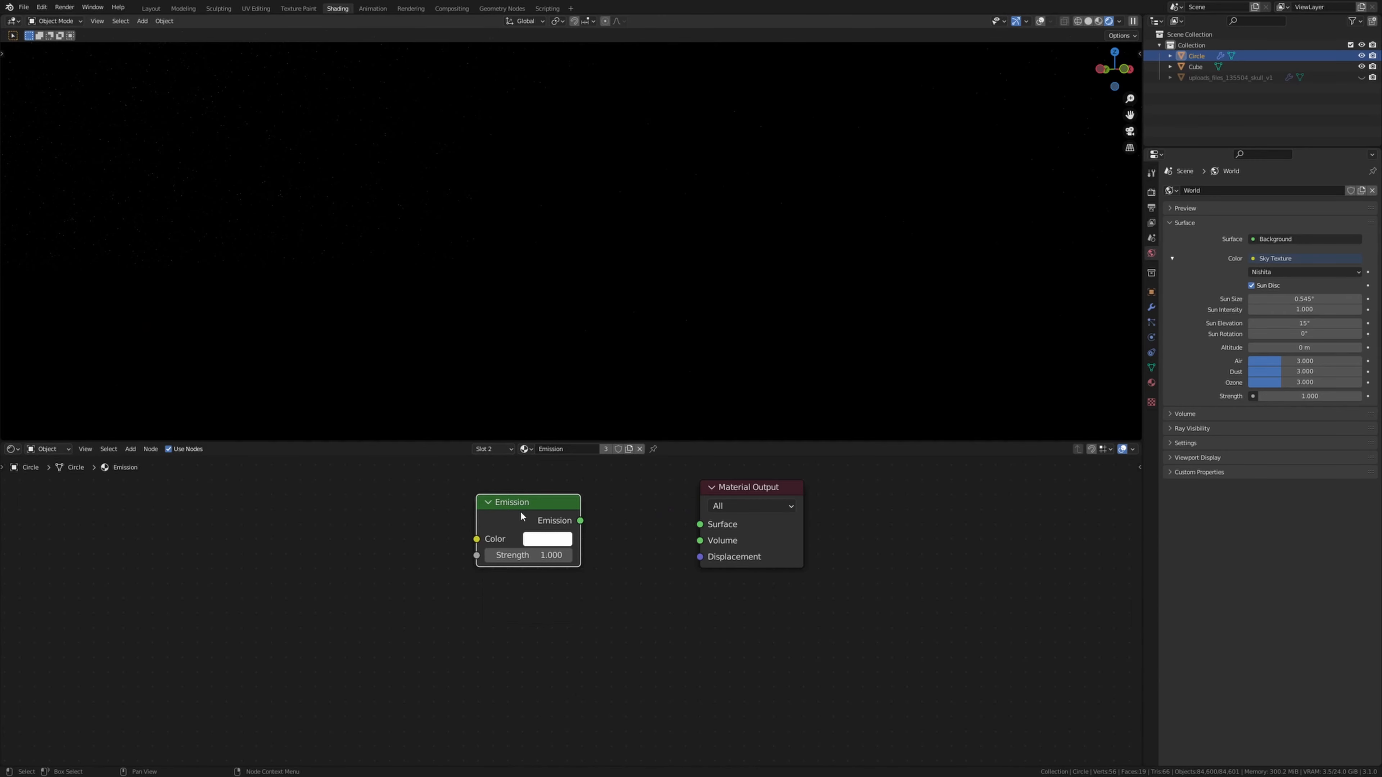
{"action": "left_click", "coordinate": [552, 516], "text": "ctrl+shift"}
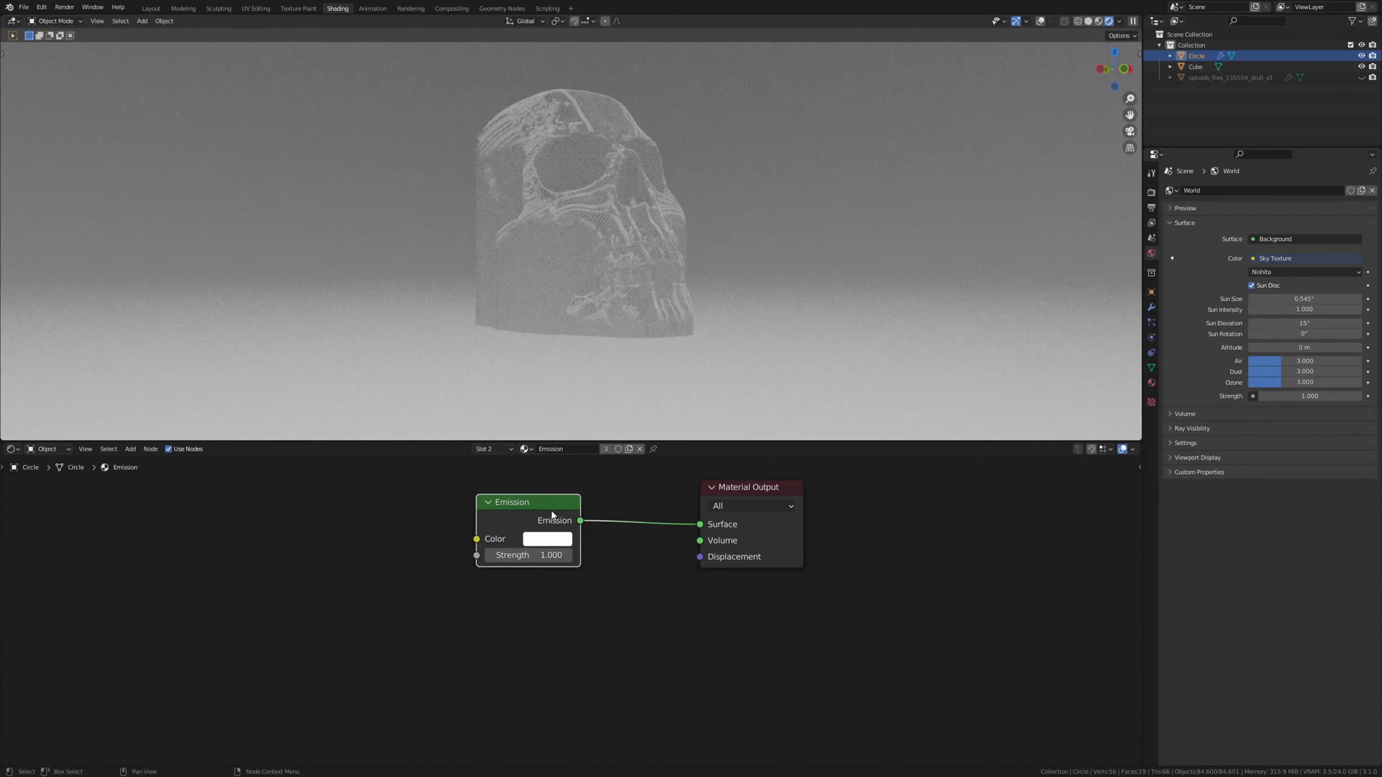
{"action": "left_click", "coordinate": [550, 541]}
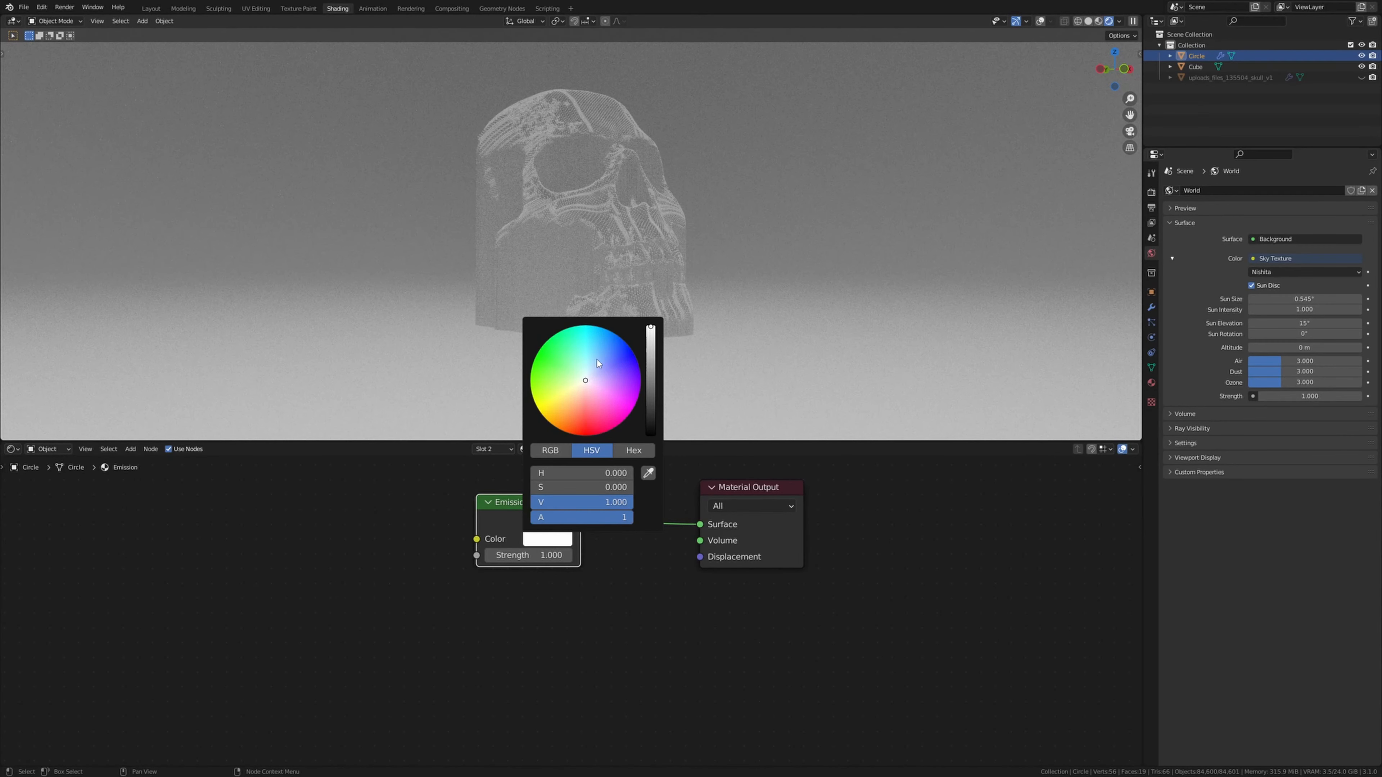
{"action": "left_click_drag", "start_coordinate": [587, 360], "coordinate": [591, 357]}
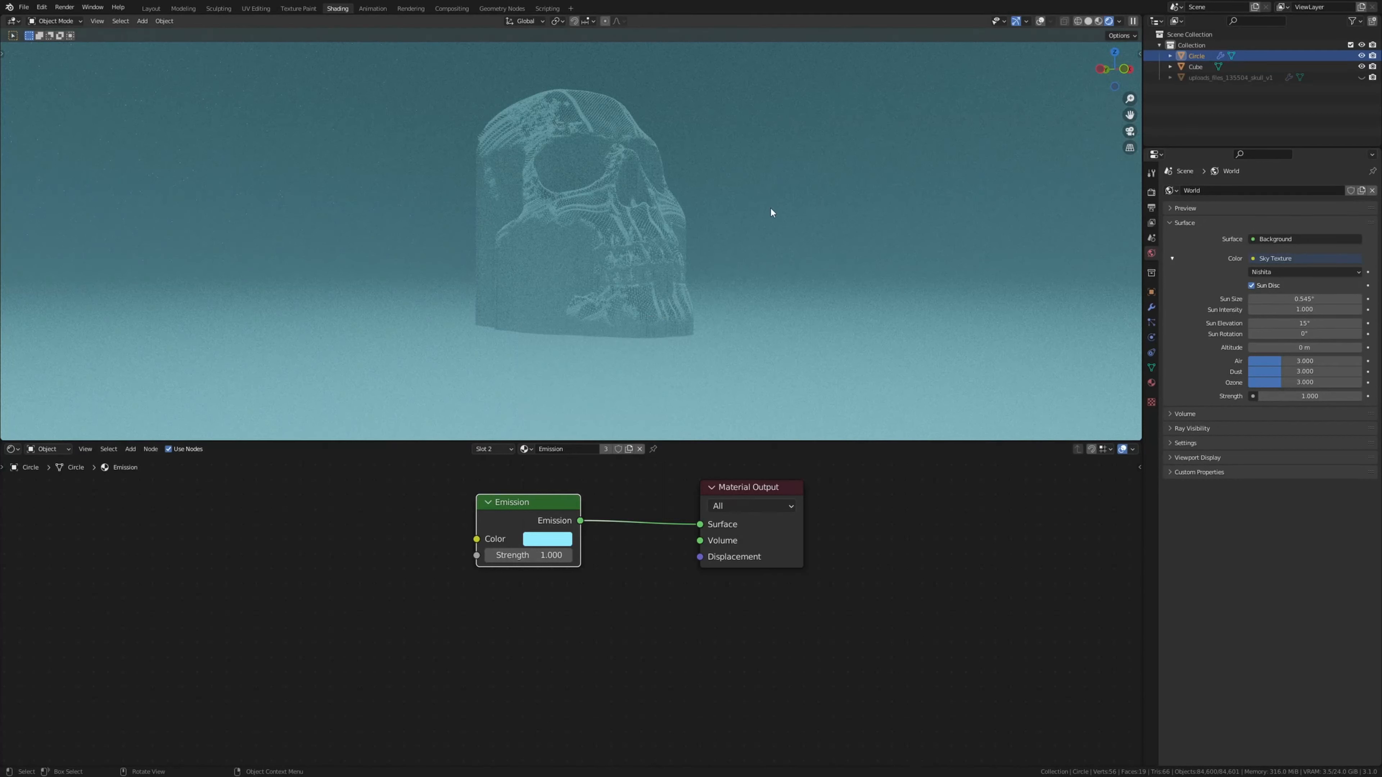
- Darken the color of the large cube's Principled Volume to a near-black value of 0.015
{"action": "left_click", "coordinate": [805, 141]}
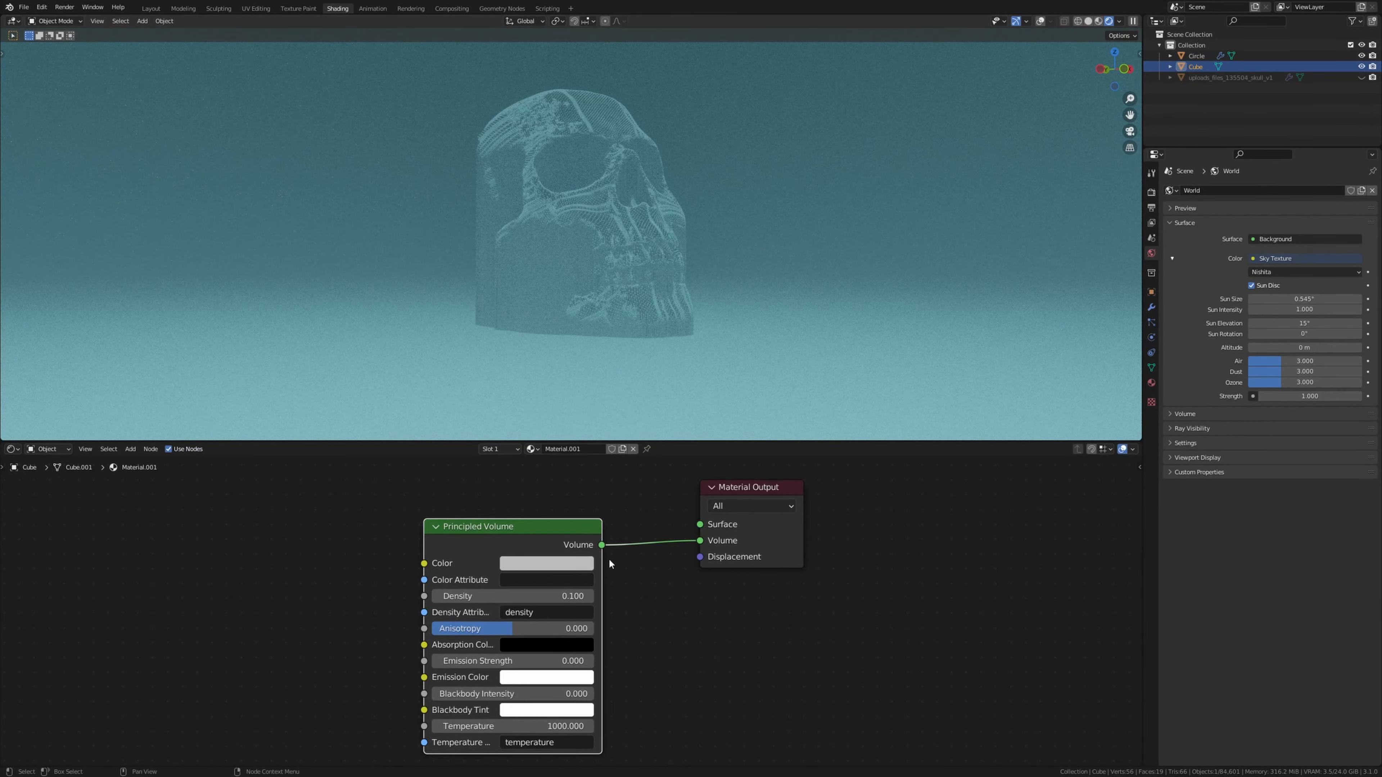
{"action": "left_click", "coordinate": [585, 568]}
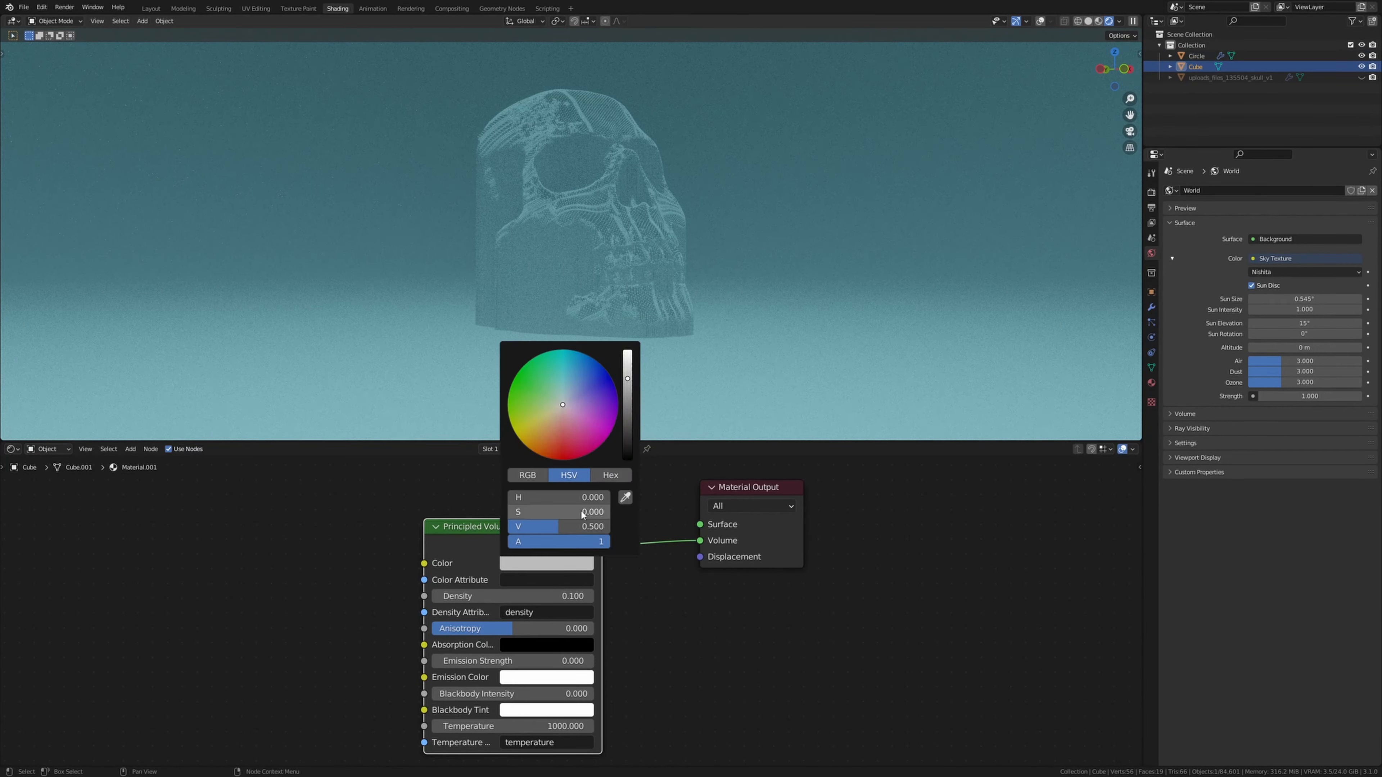
{"action": "left_click", "coordinate": [627, 425]}
{"action": "left_click_drag", "start_coordinate": [628, 425], "coordinate": [627, 434]}
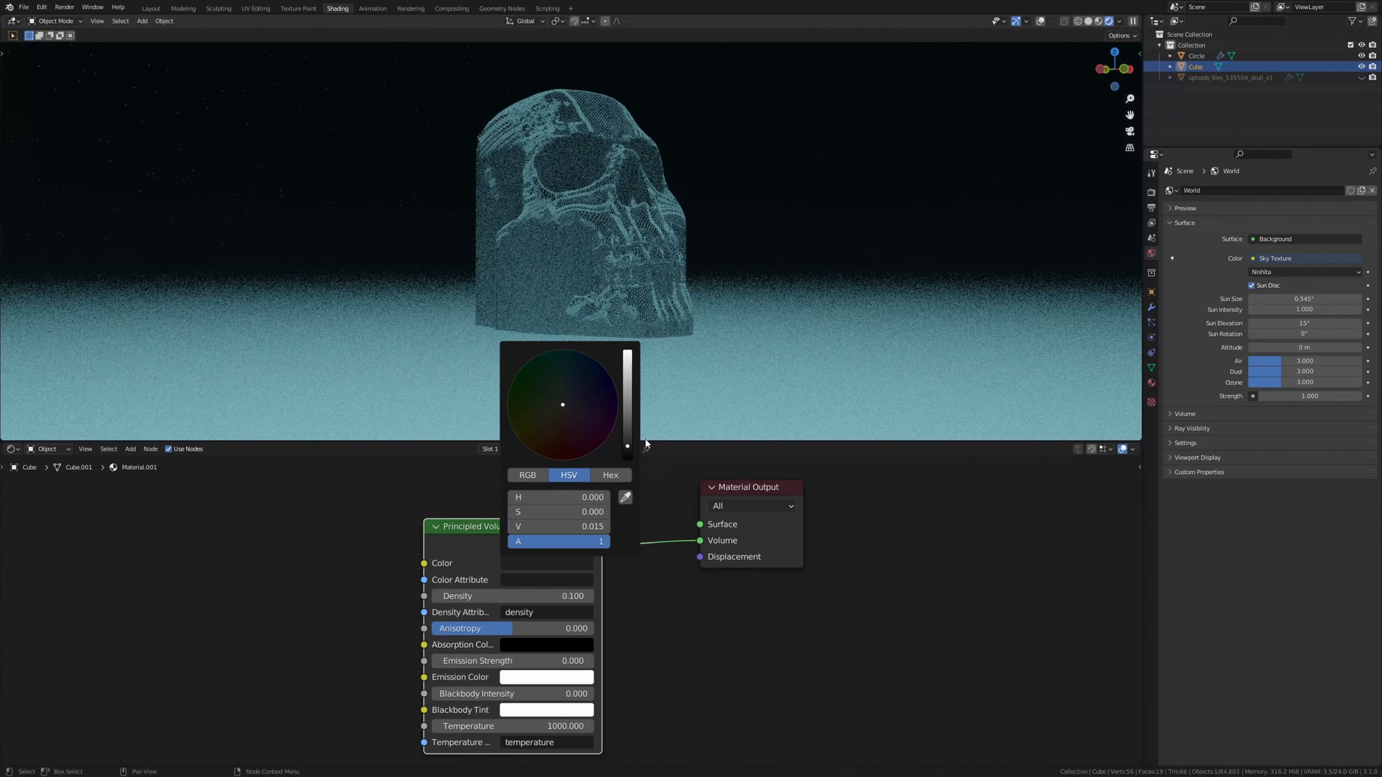
{"action": "key", "text": "a"}
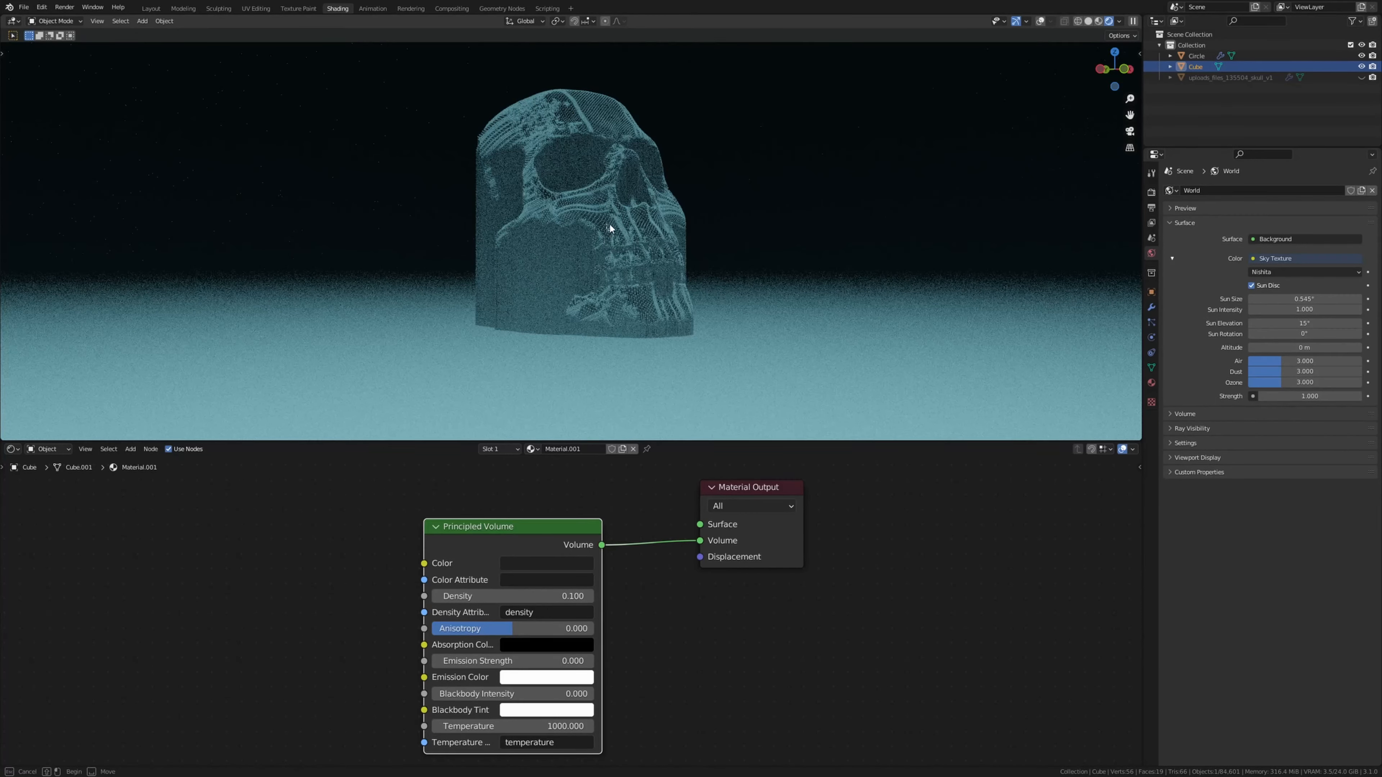
- In the Circle object's Glass material, replace the Principled BSDF with a Glass BSDF connected to the output's Surface
{"action": "left_click", "coordinate": [621, 227]}
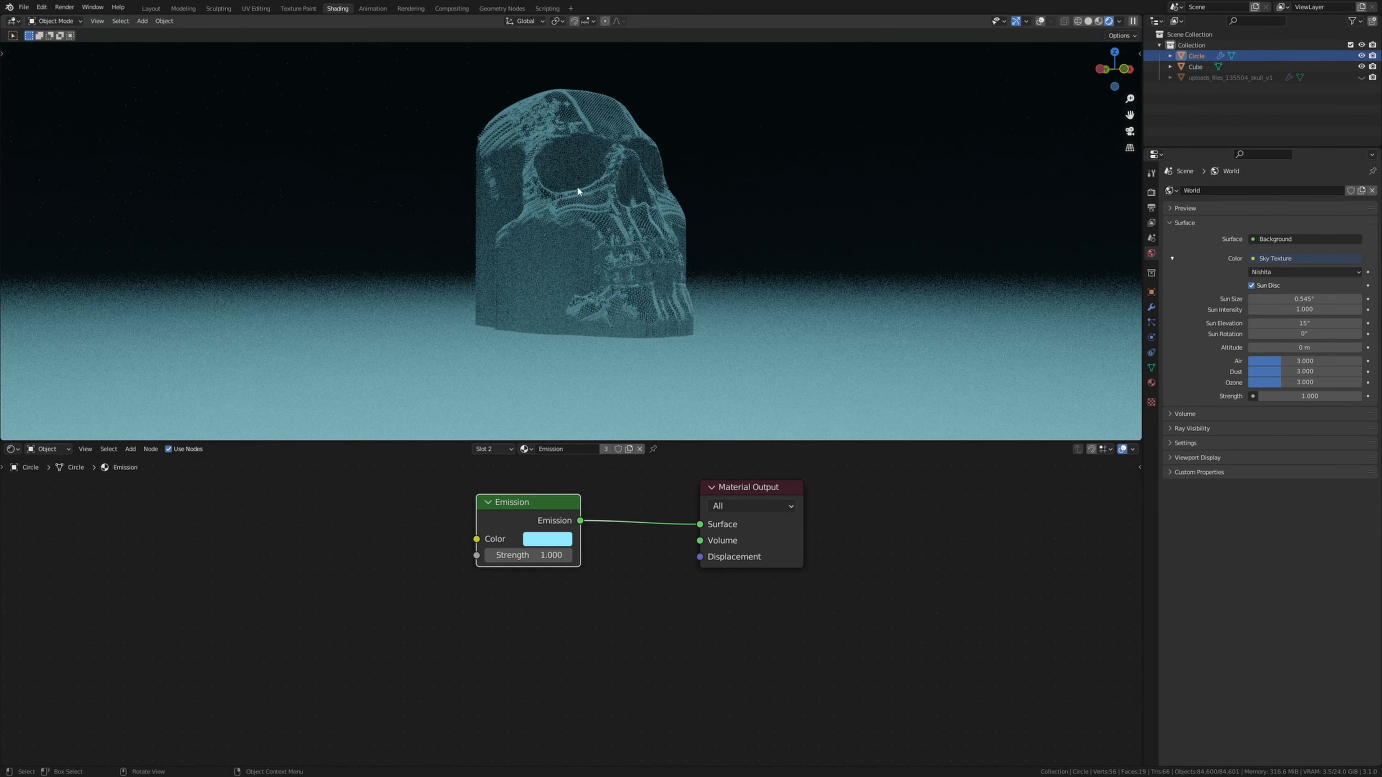
{"action": "left_click", "coordinate": [525, 448]}
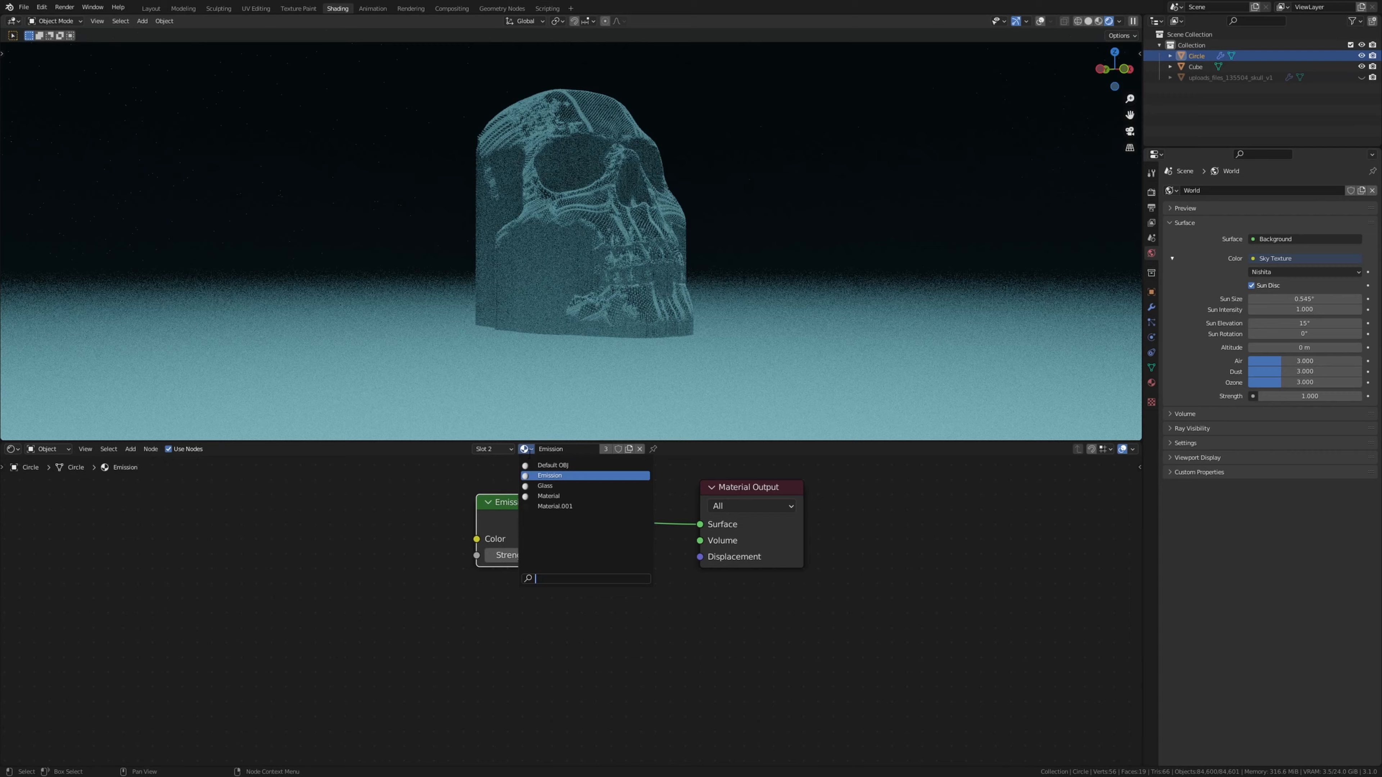
{"action": "left_click", "coordinate": [551, 488]}
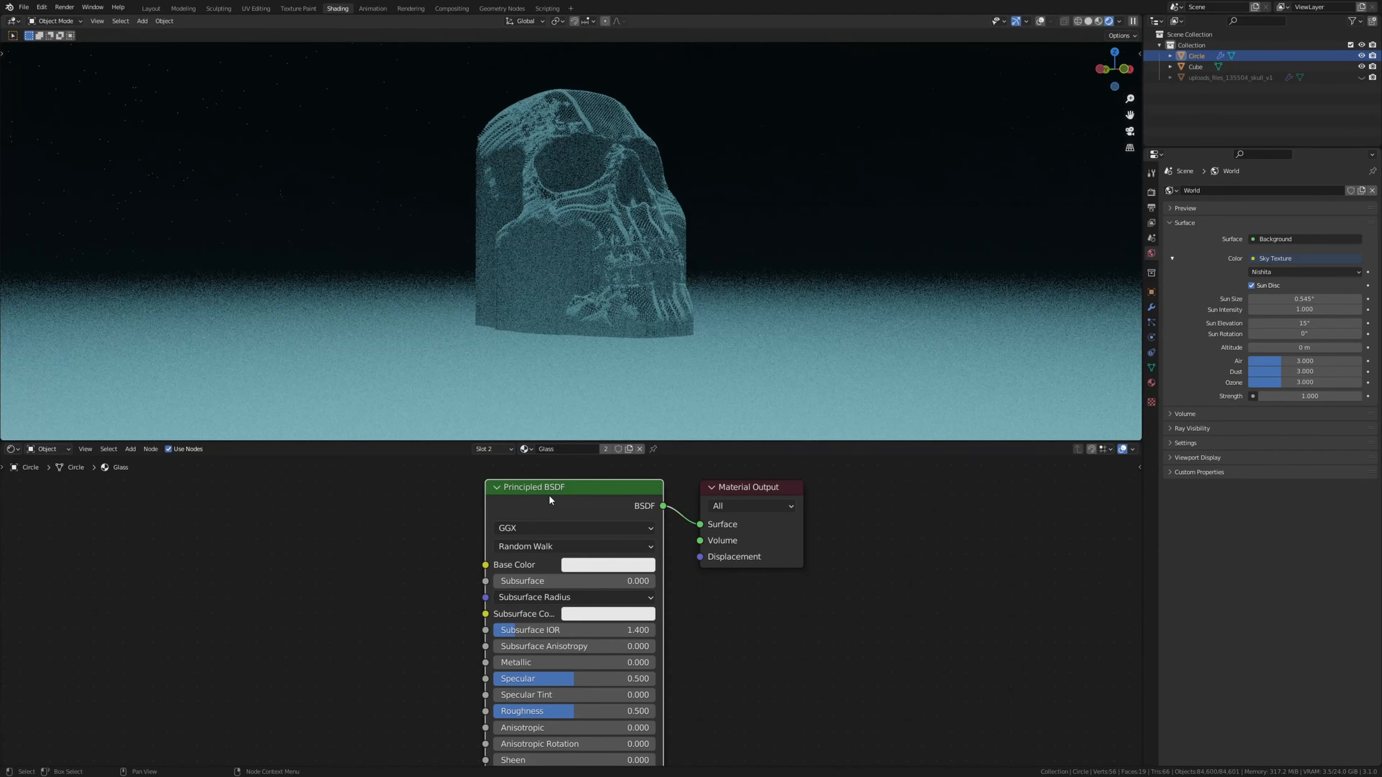
{"action": "key", "text": "x"}
{"action": "key", "text": "shift+a"}
{"action": "left_click", "coordinate": [543, 497]}
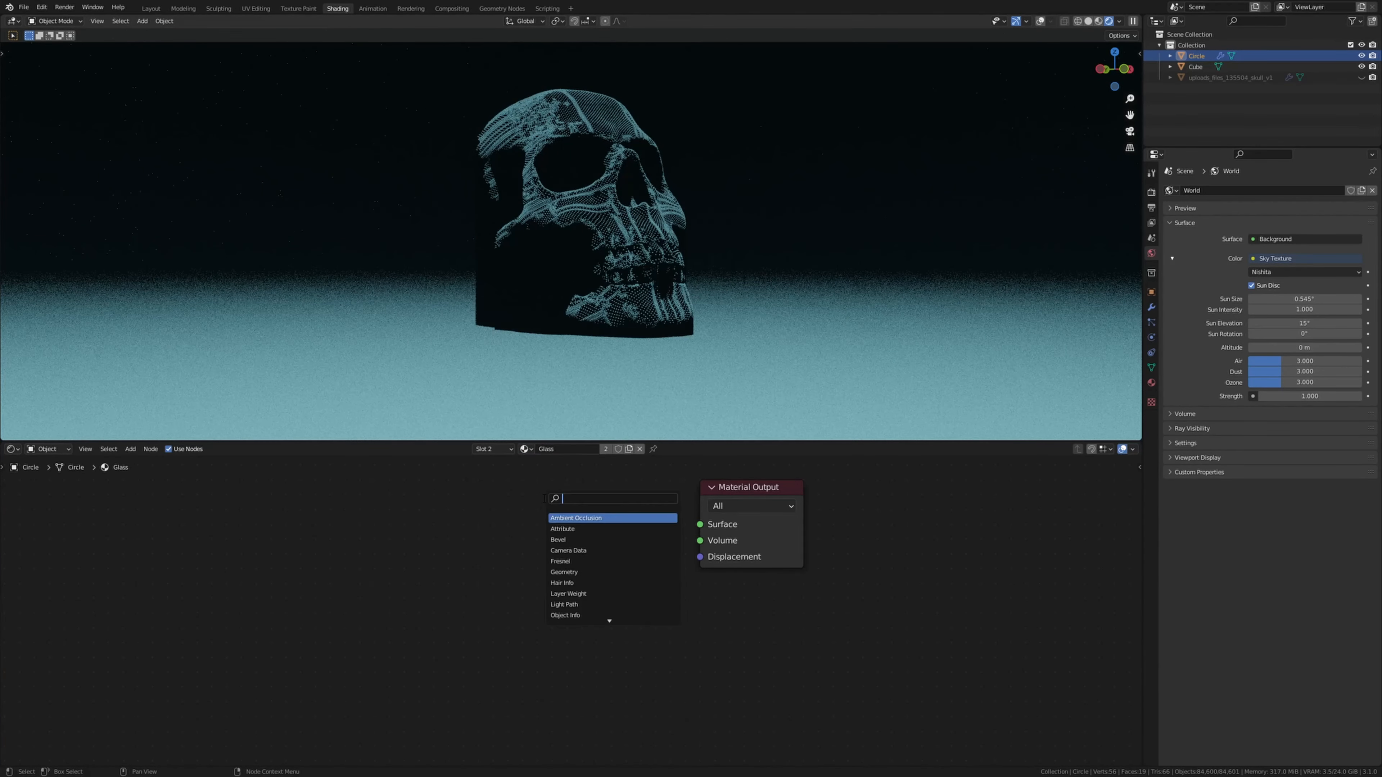
{"action": "type", "text": "gl"}
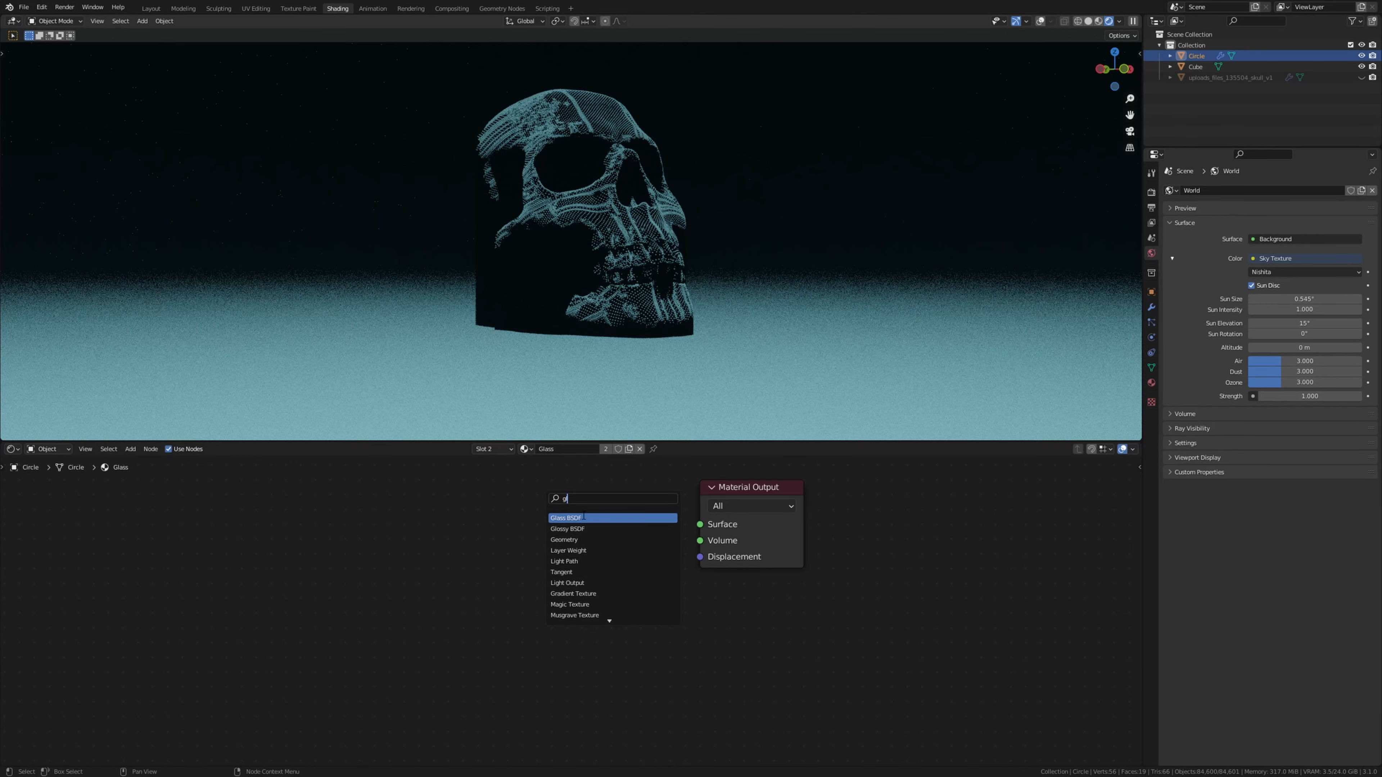
{"action": "left_click", "coordinate": [584, 517]}
{"action": "mouse_move", "coordinate": [556, 518]}
{"action": "left_mouse_down"}
{"action": "mouse_move", "coordinate": [701, 527]}
{"action": "mouse_move", "coordinate": [557, 502]}
{"action": "left_mouse_up"}
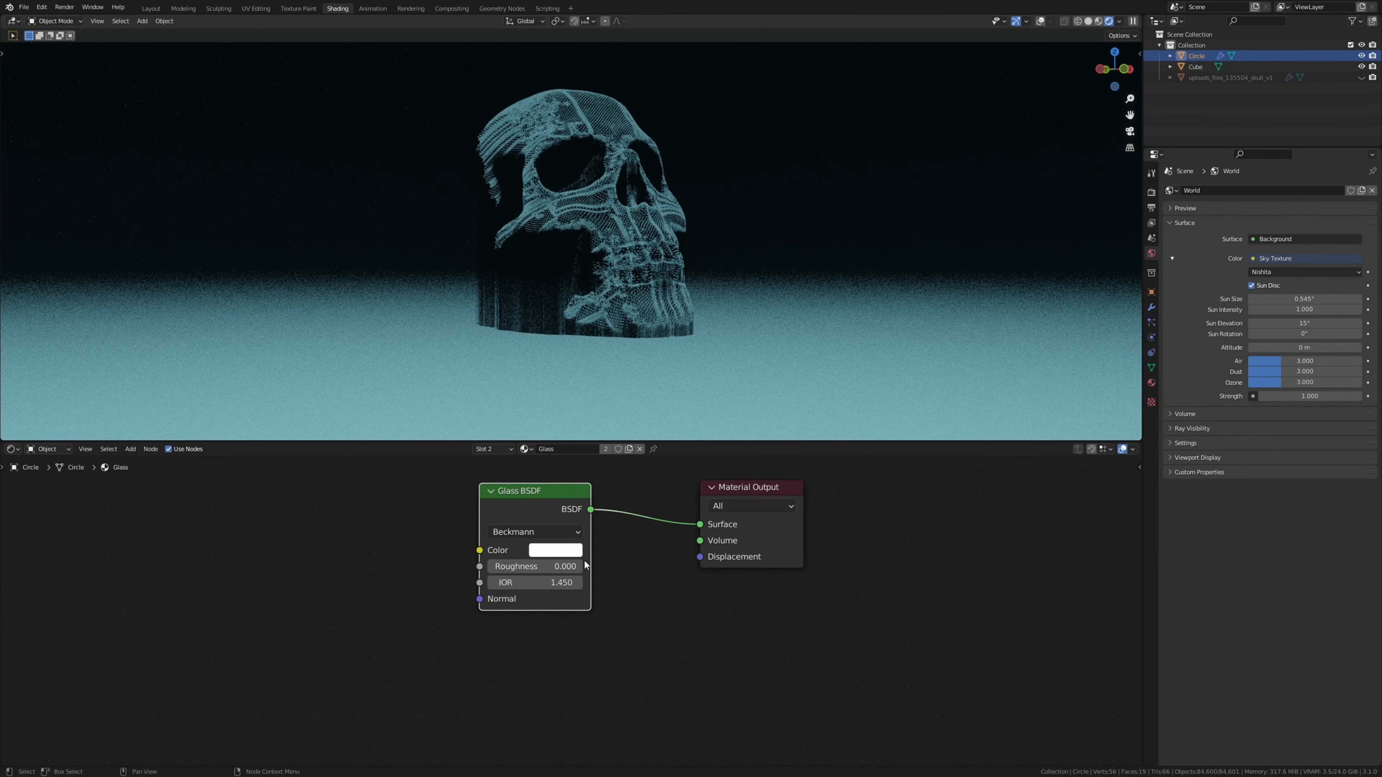
- Change the Glass BSDF's color to a medium light blue
{"action": "left_click", "coordinate": [557, 553]}
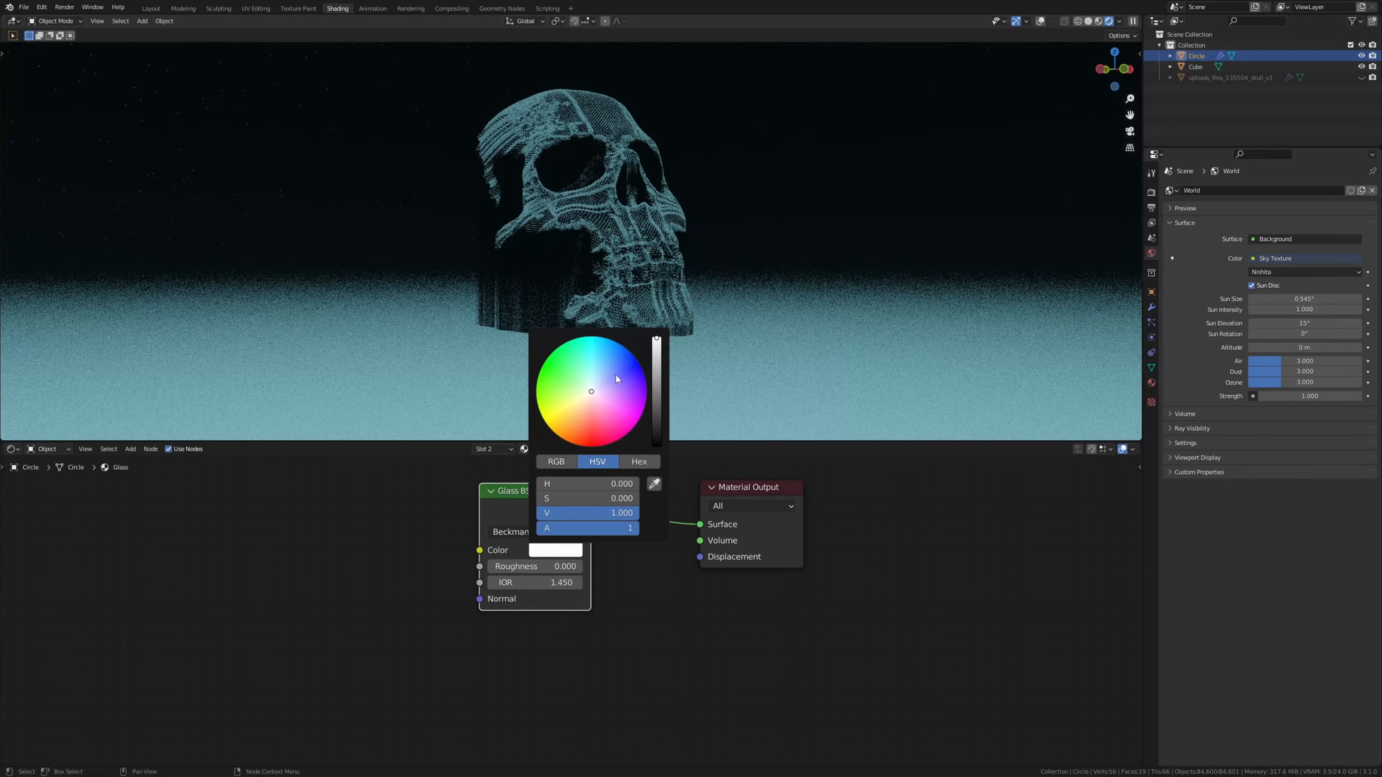
{"action": "left_click", "coordinate": [614, 374]}
{"action": "left_click_drag", "start_coordinate": [612, 375], "coordinate": [611, 368]}
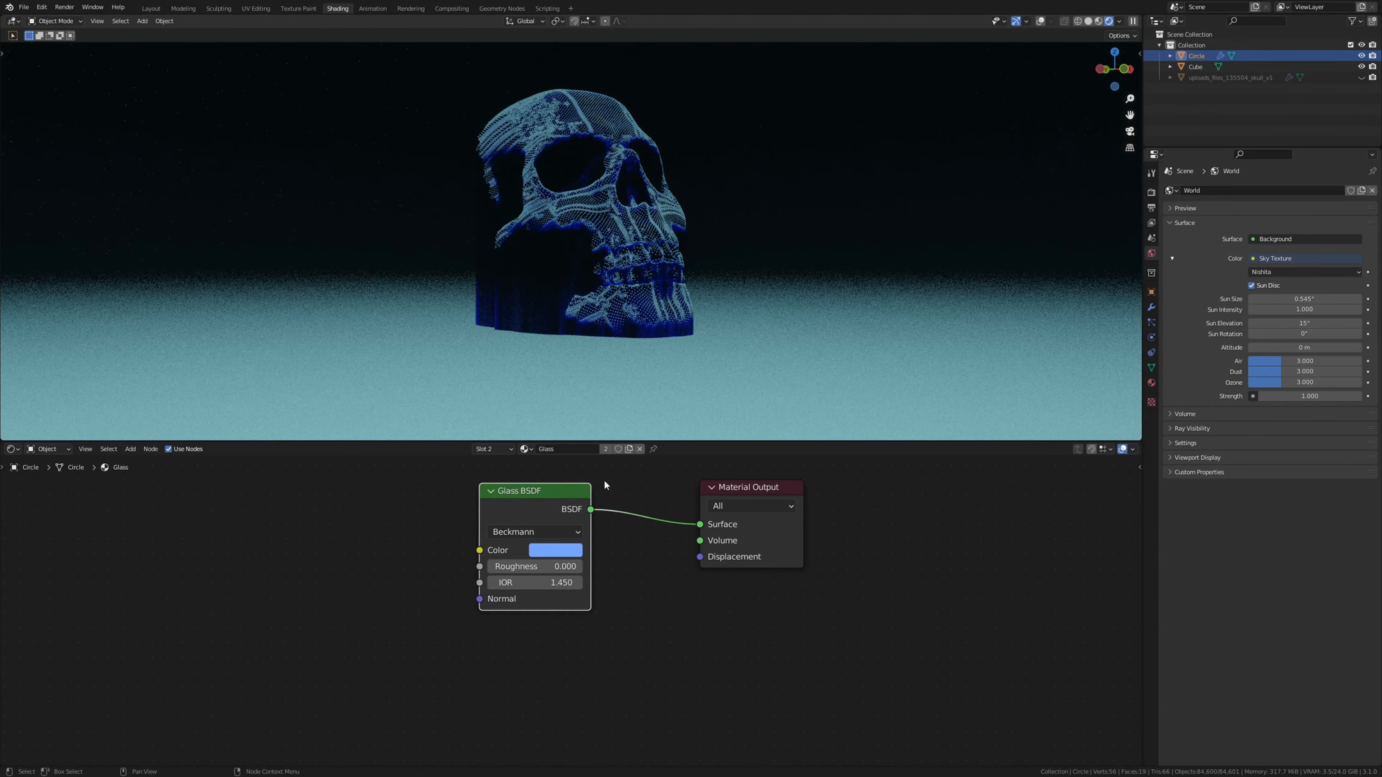
- Try a strength of 5 on the Emission material's shader and set it back to 1
{"action": "left_click", "coordinate": [526, 448]}
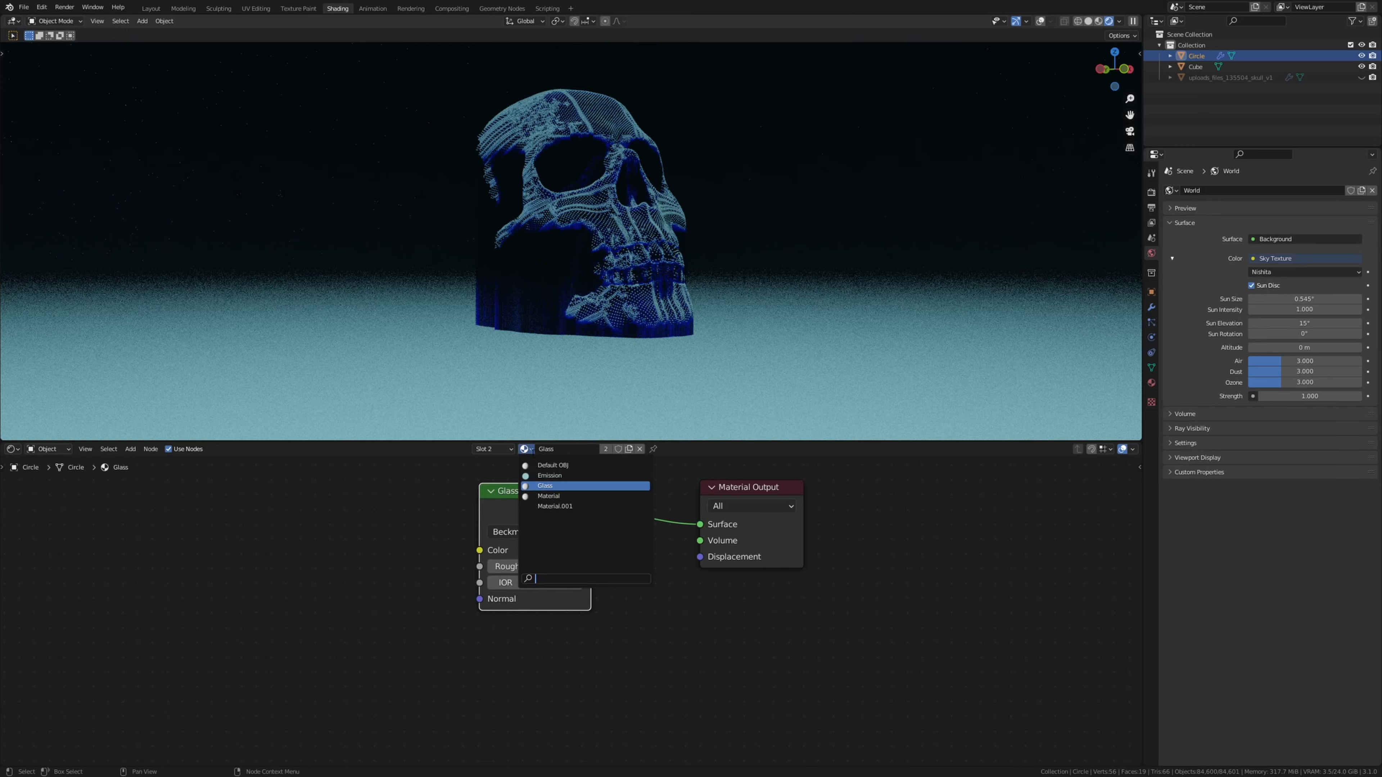
{"action": "left_click", "coordinate": [568, 476]}
{"action": "left_click", "coordinate": [549, 556]}
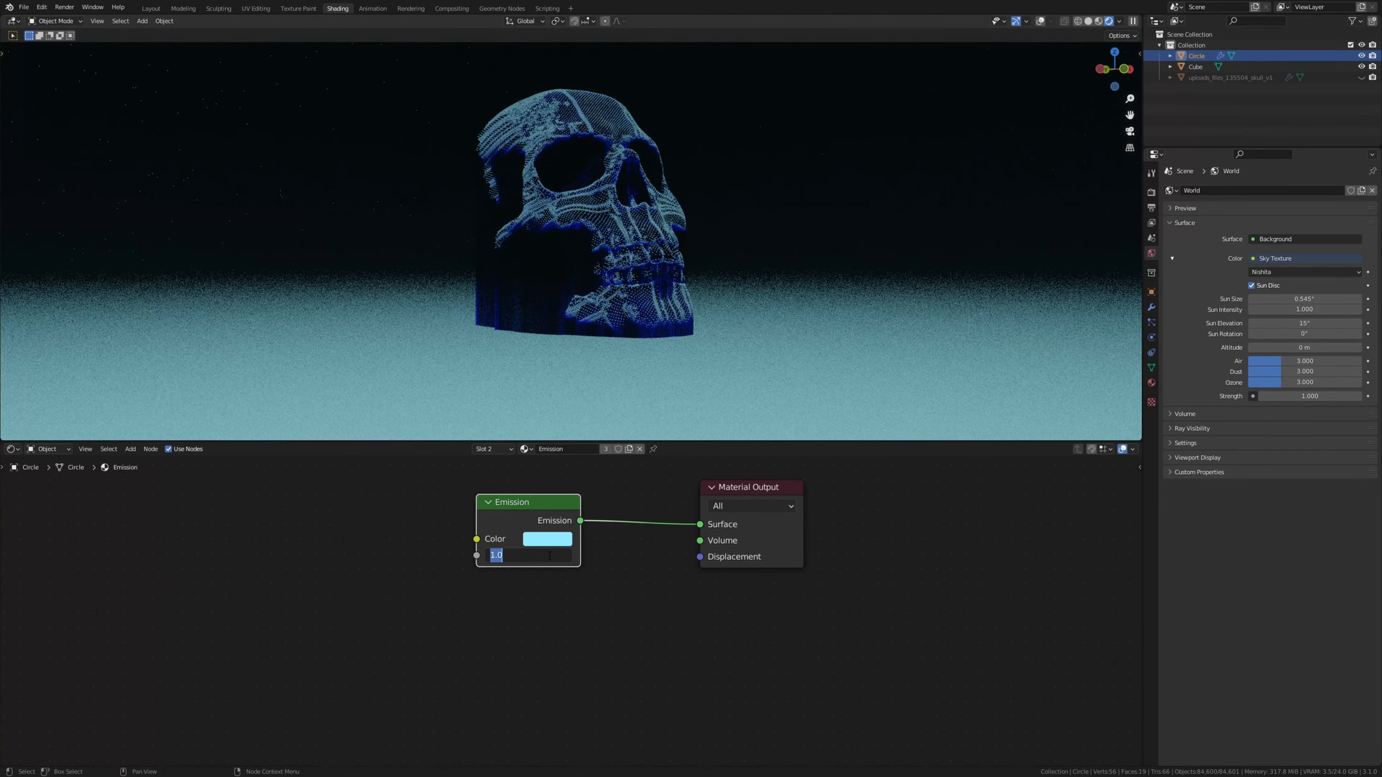
{"action": "type", "text": "5"}
{"action": "key", "text": "Return"}
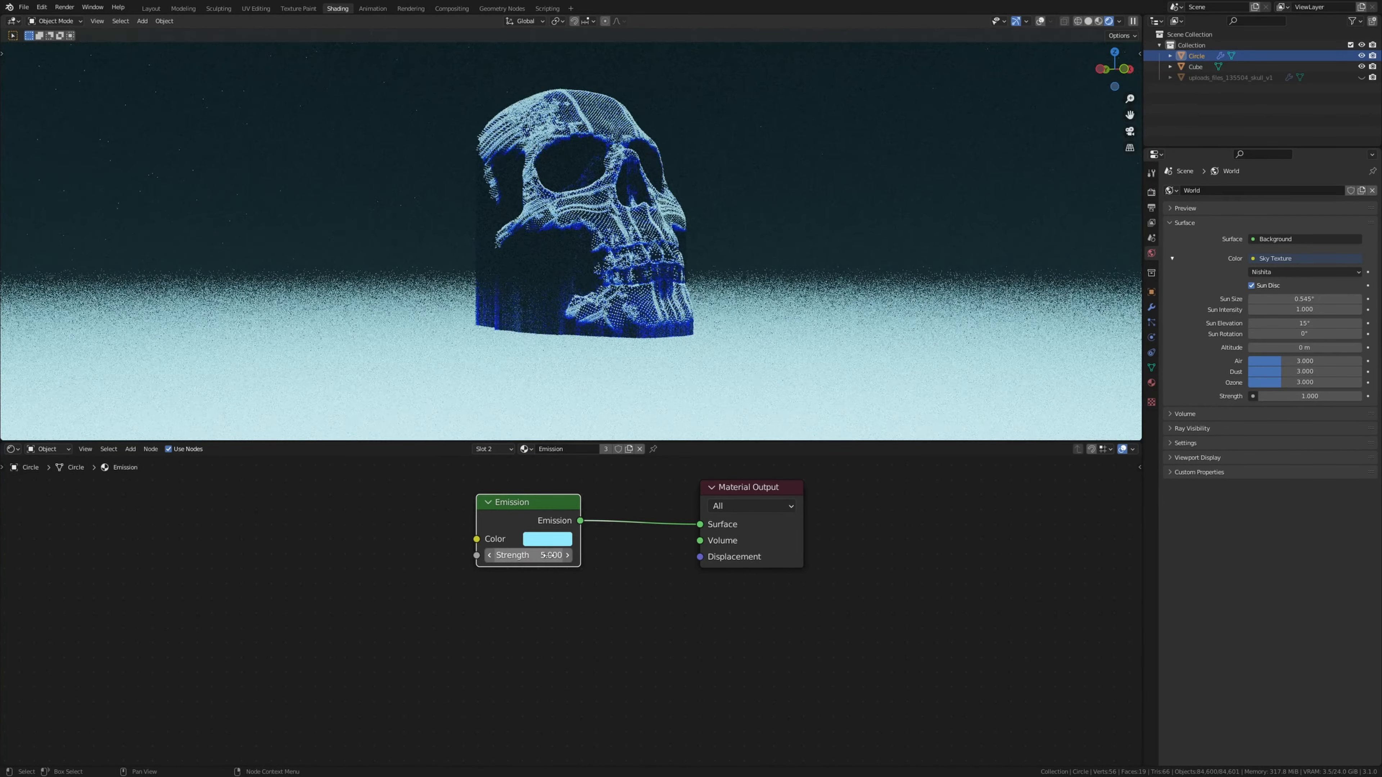
{"action": "left_click", "coordinate": [549, 555]}
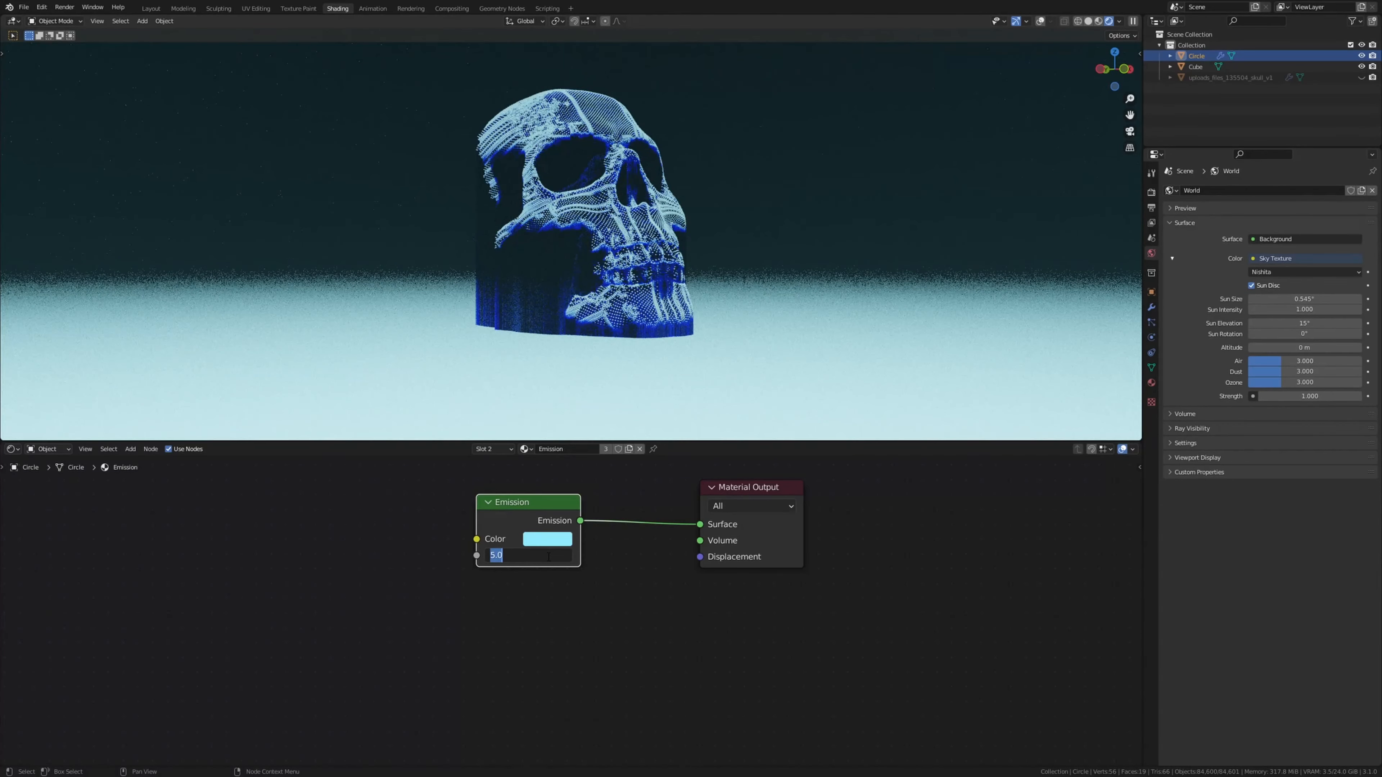
{"action": "type", "text": "1"}
{"action": "key", "text": "Return"}
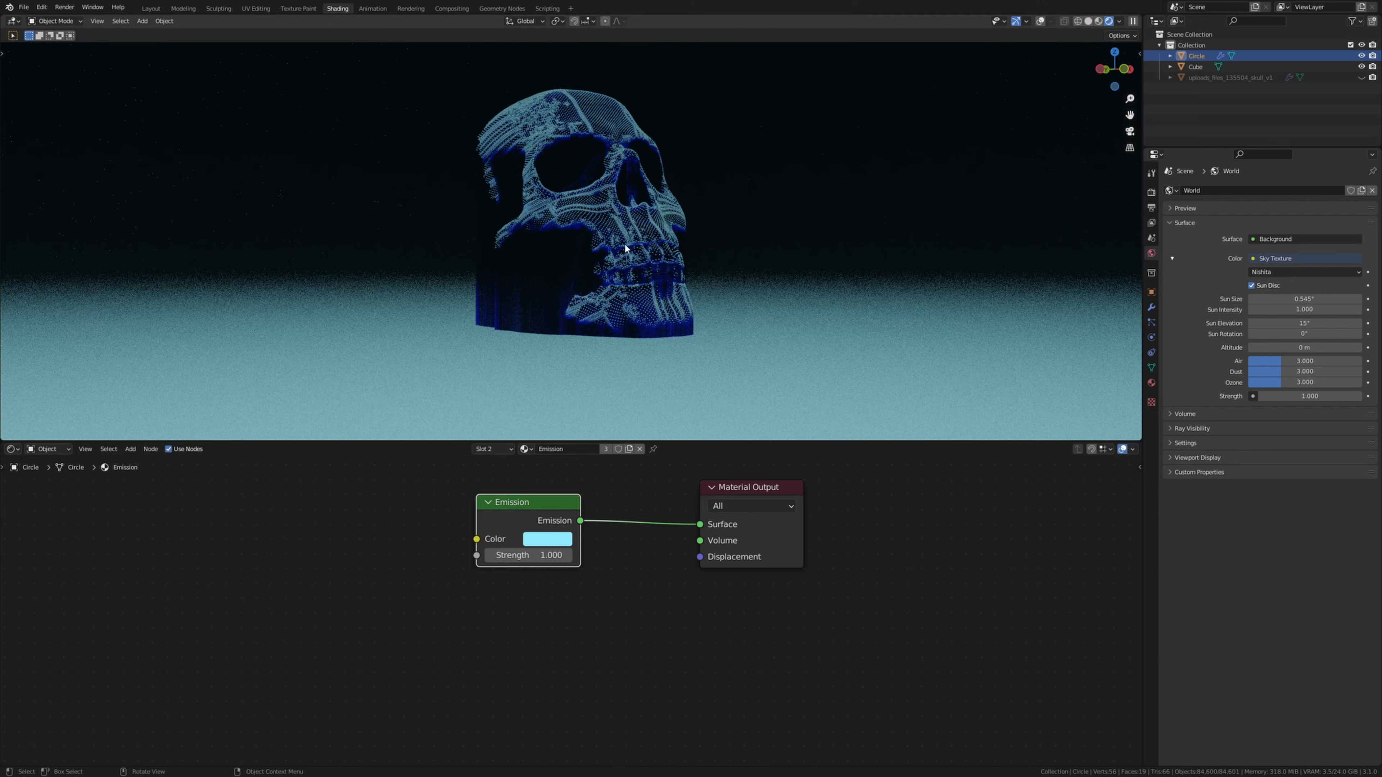
- Return to the Layout workspace and frame the skull in the viewport
{"action": "left_click", "coordinate": [154, 8]}
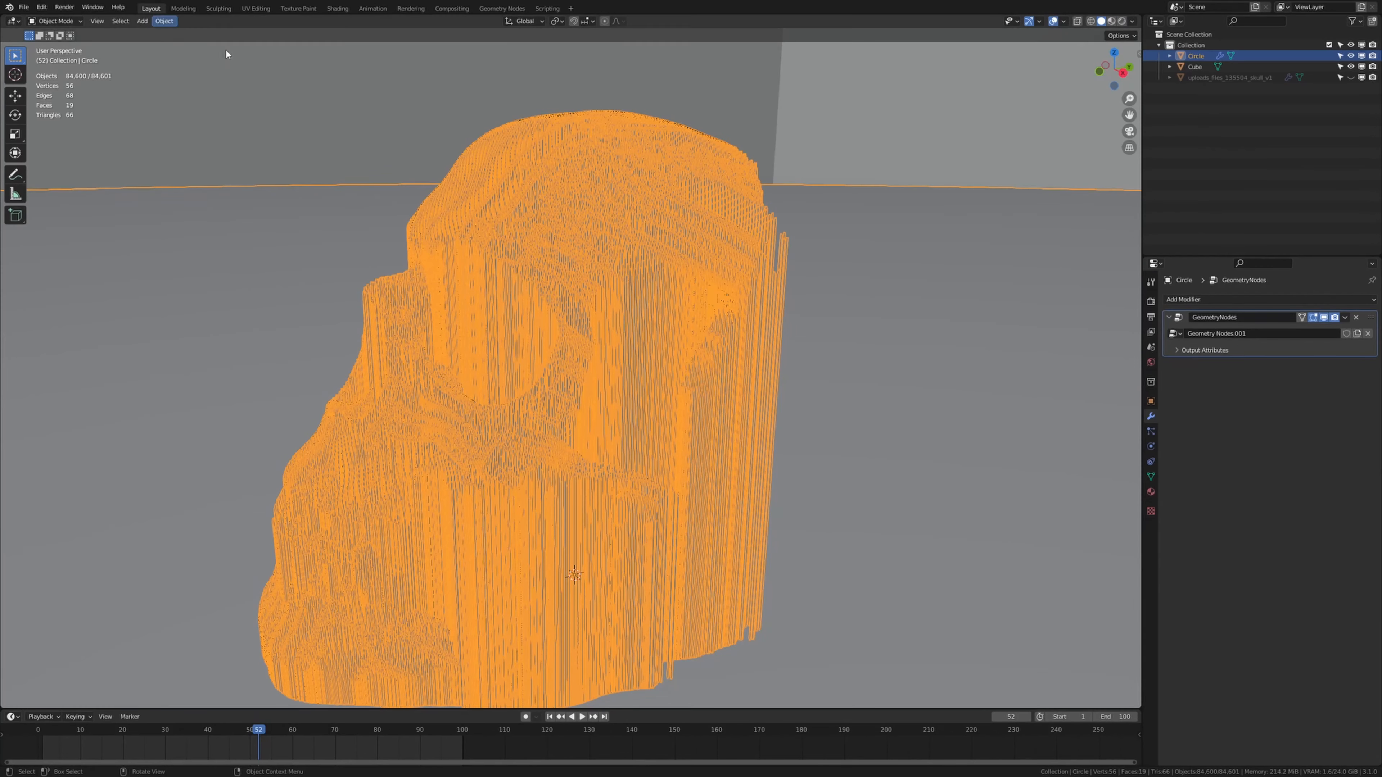
{"action": "mouse_move", "coordinate": [468, 229]}
{"action": "middle_mouse_down"}
{"action": "mouse_move", "coordinate": [555, 196]}
{"action": "mouse_move", "coordinate": [586, 161]}
{"action": "mouse_move", "coordinate": [528, 174]}
{"action": "middle_mouse_up"}
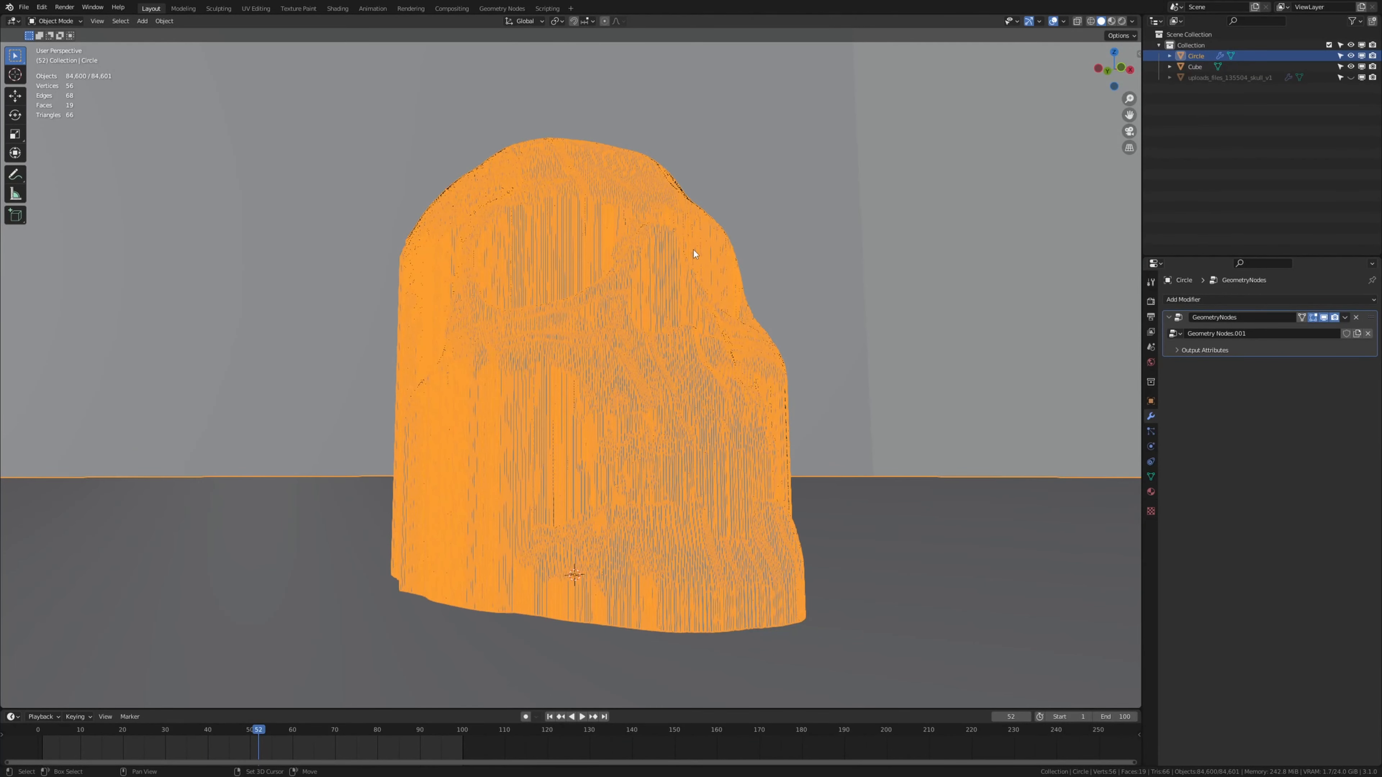
{"action": "middle_click_drag", "start_coordinate": [693, 248], "coordinate": [662, 249]}
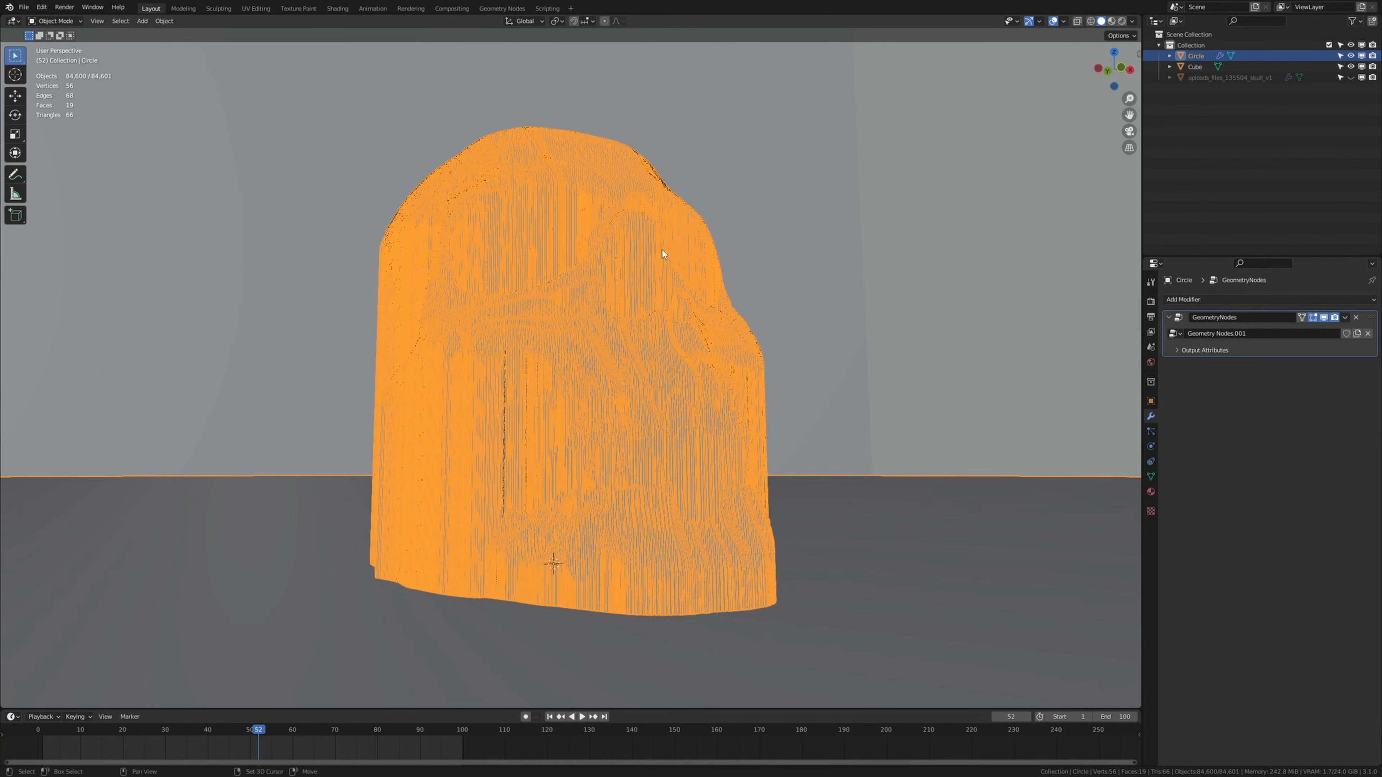